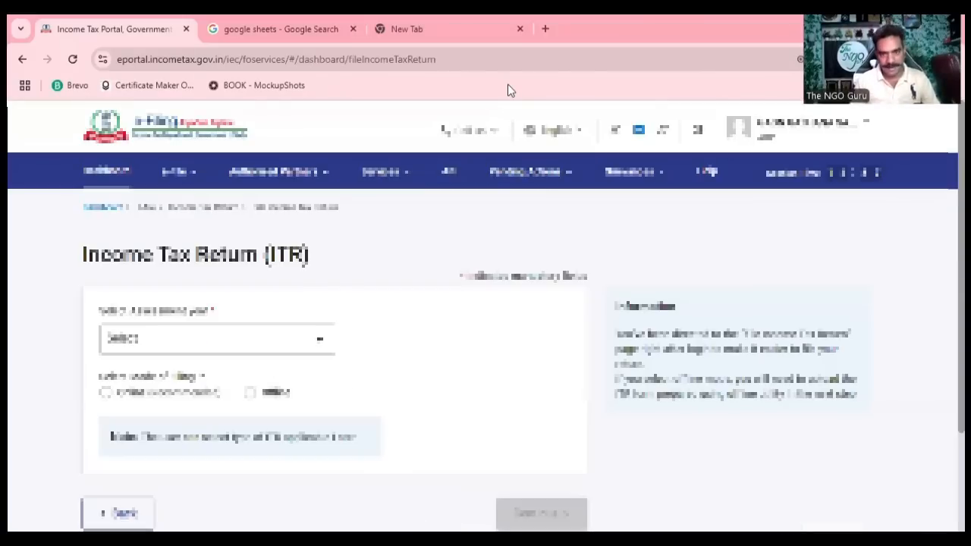
Step: Open the page for filing income tax forms
left_click(183, 179)
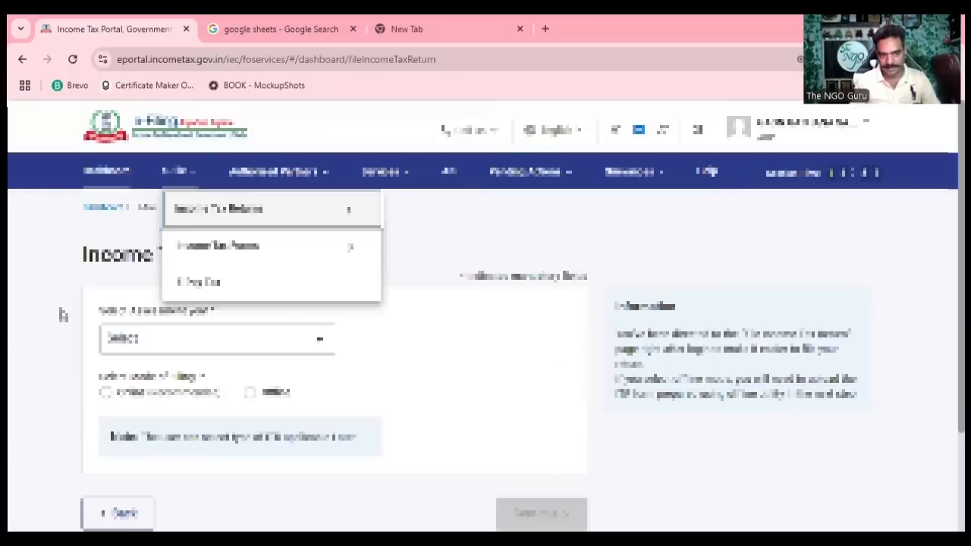
left_click(132, 339)
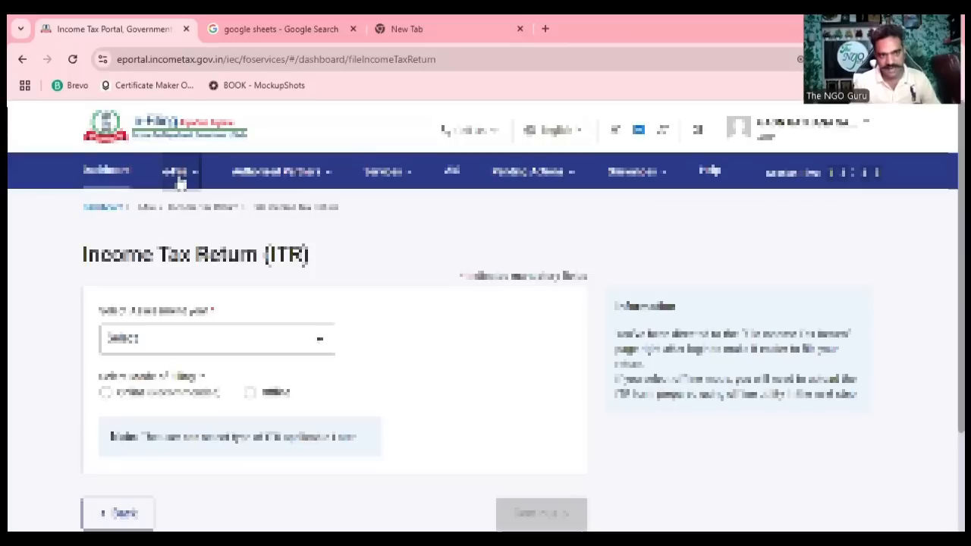
left_click(179, 182)
mouse_move(195, 254)
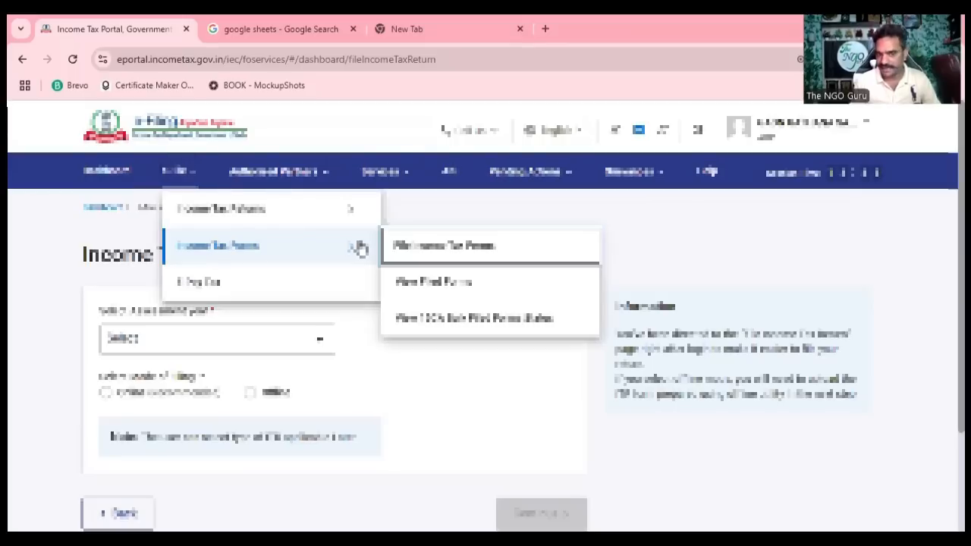
left_click(458, 251)
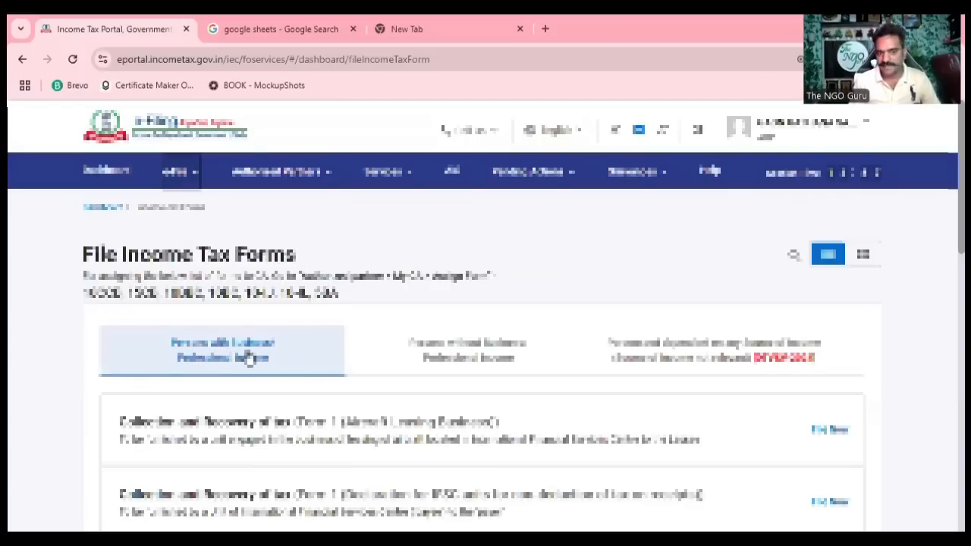
Step: Show the forms for persons not dependent on any source of income, displayed as a grid of cards
left_click(458, 351)
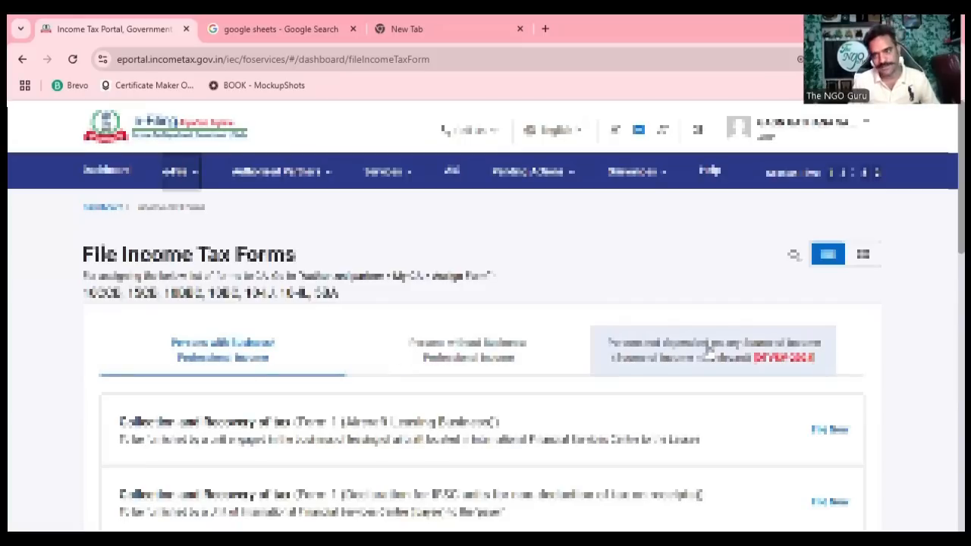
left_click(709, 350)
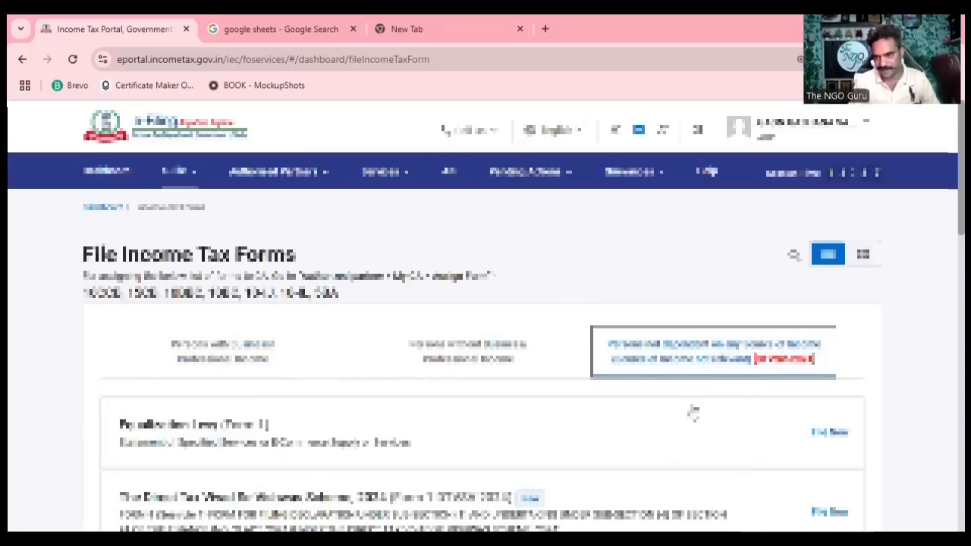
scroll(842, 273, "down", 1)
left_click(863, 248)
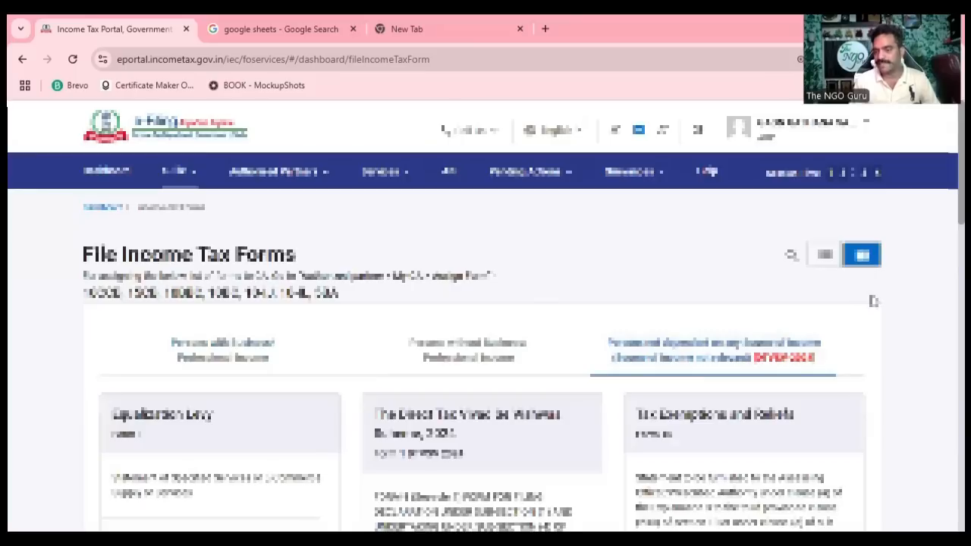
Step: Find Form 10AB, the application for registration or approval under Tax Exemptions and Reliefs, and start filing it
scroll(726, 329, "down", 3)
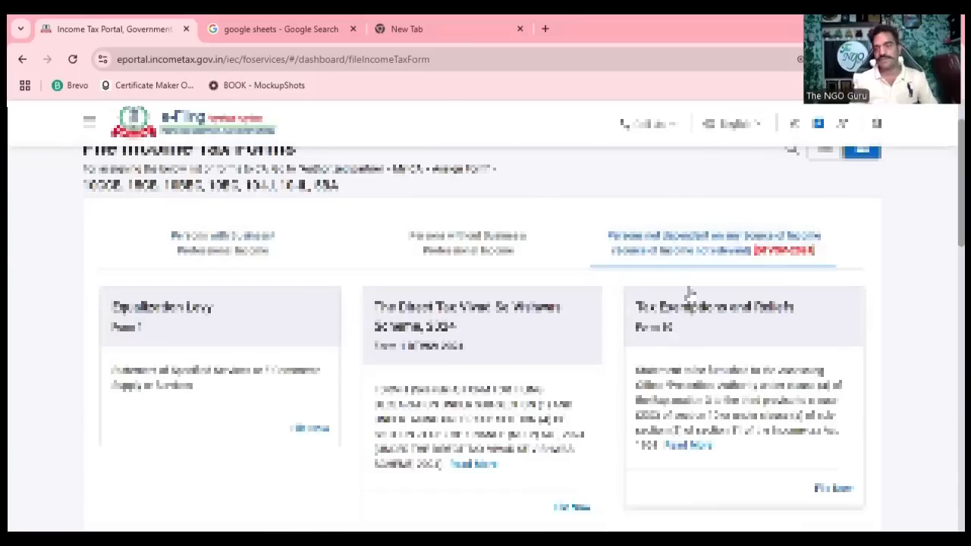
scroll(747, 225, "down", 1)
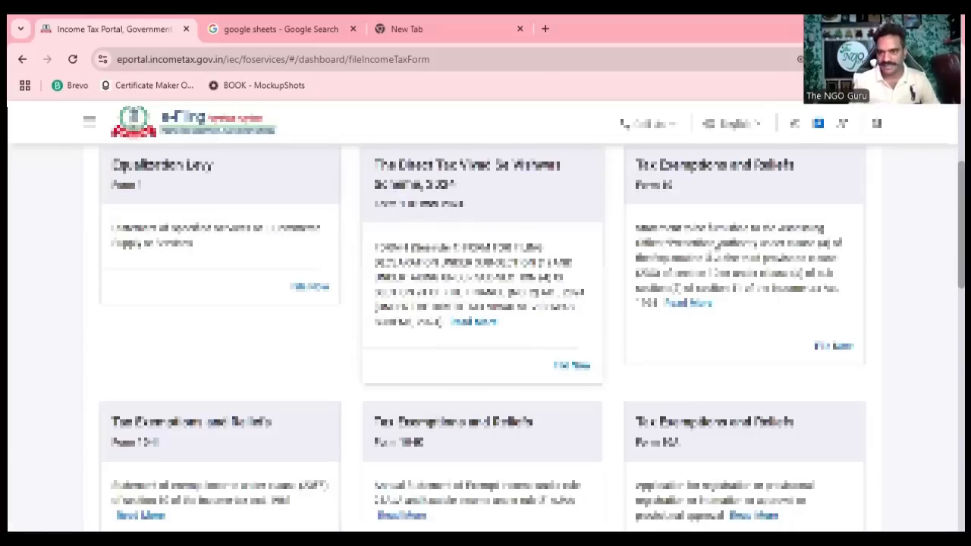
scroll(705, 250, "up", 1)
scroll(732, 261, "up", 1)
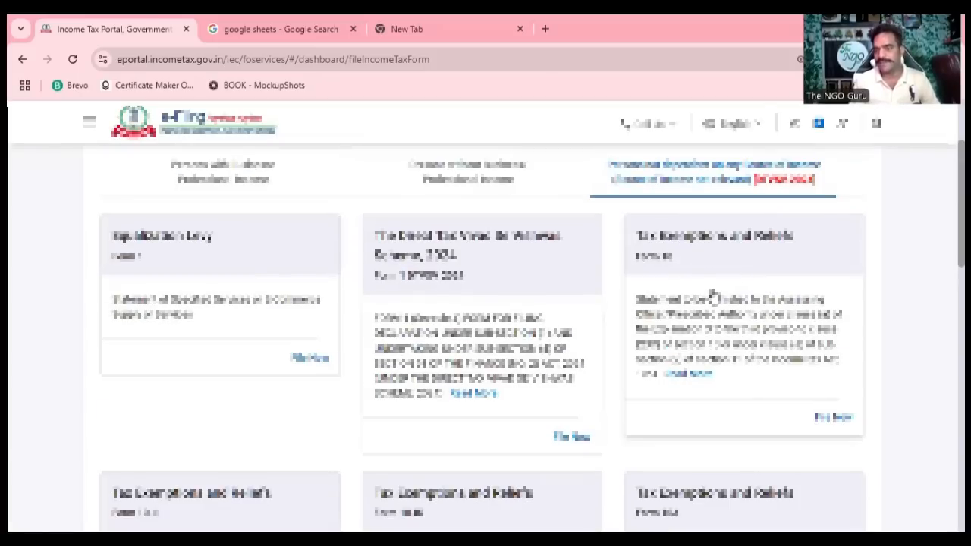
scroll(652, 307, "down", 3)
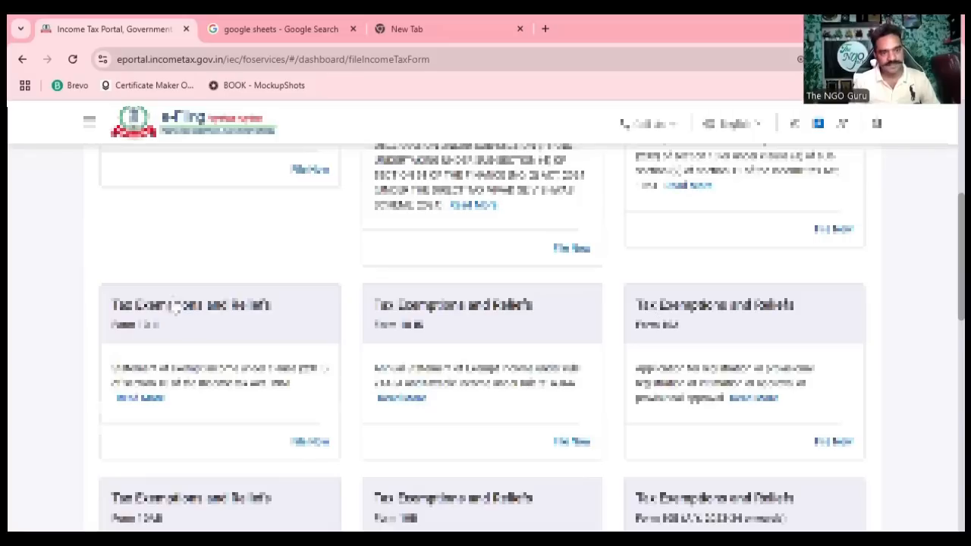
scroll(228, 315, "down", 1)
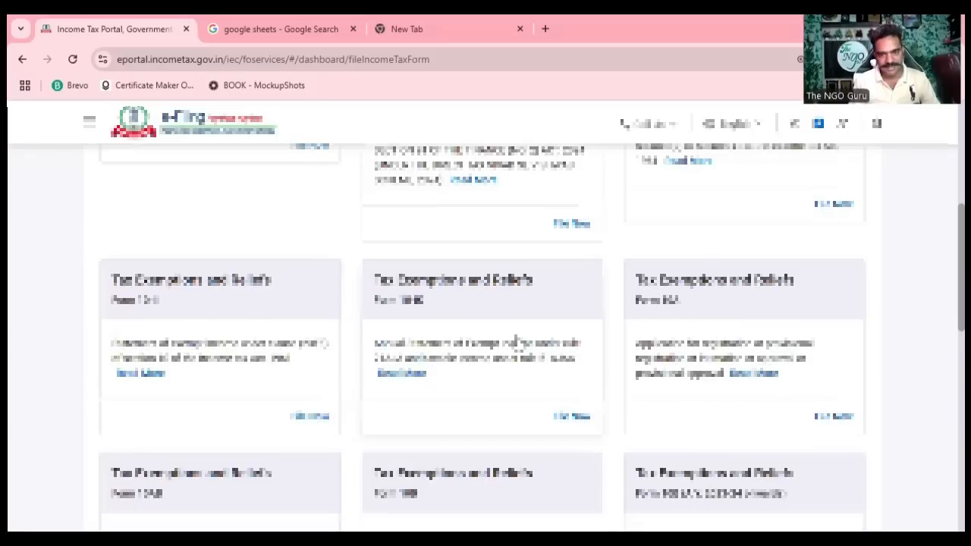
scroll(329, 298, "down", 3)
scroll(141, 280, "down", 1)
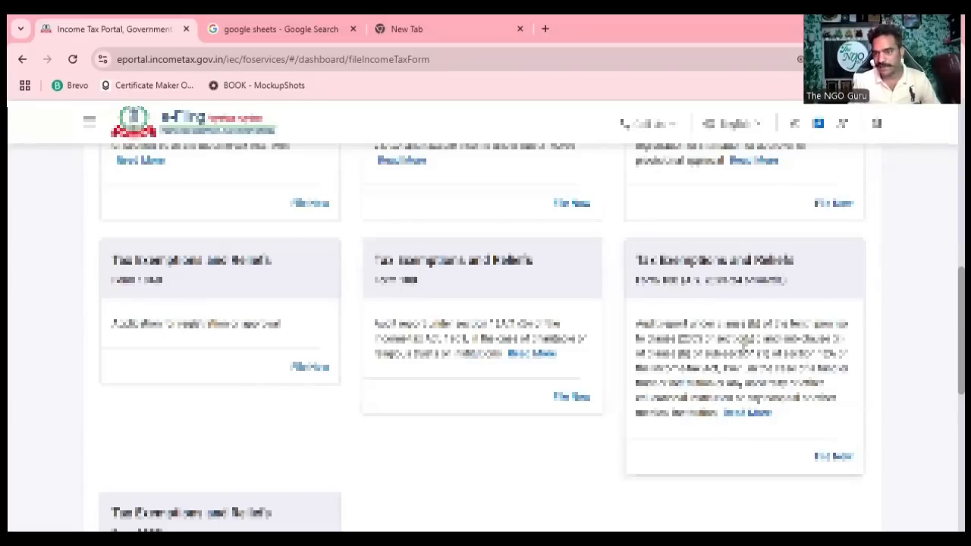
scroll(731, 336, "up", 2)
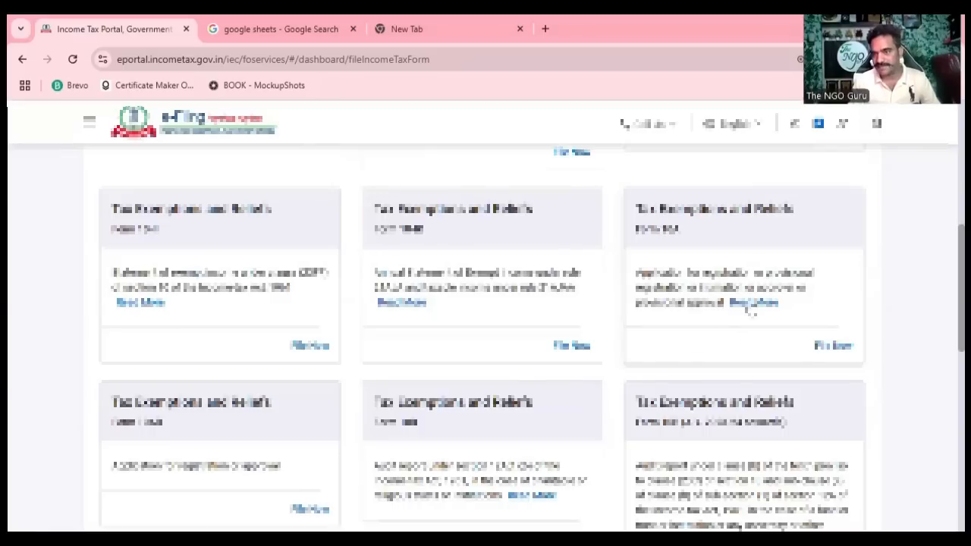
mouse_move(739, 309)
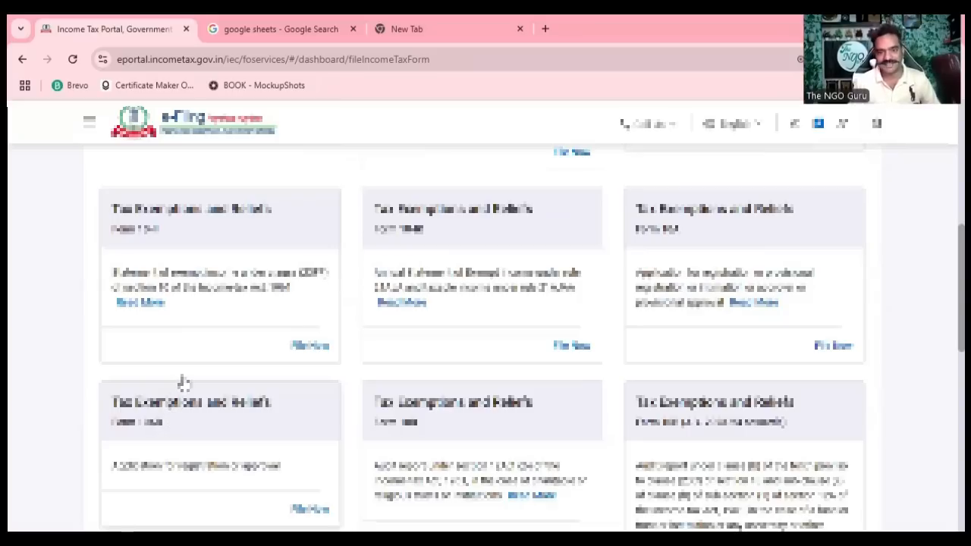
scroll(179, 384, "down", 1)
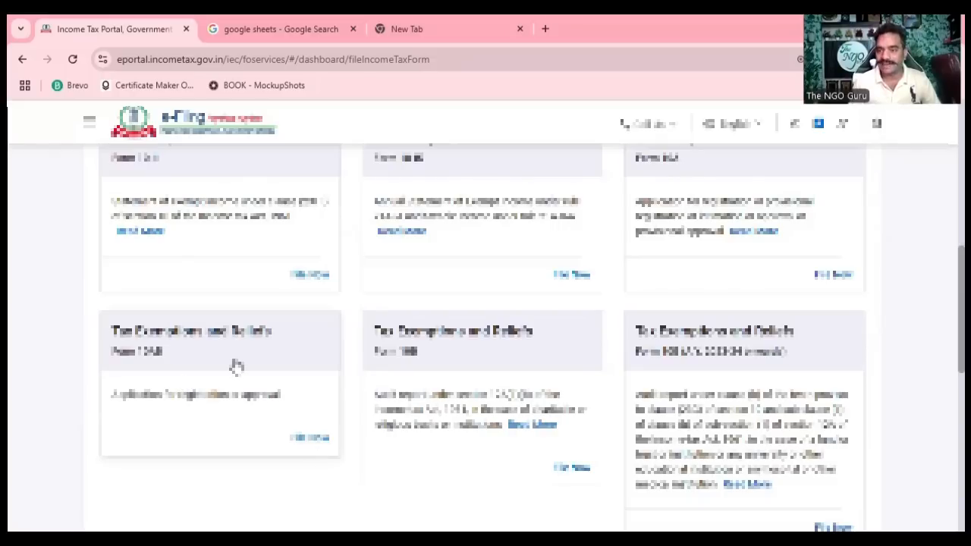
left_click(311, 440)
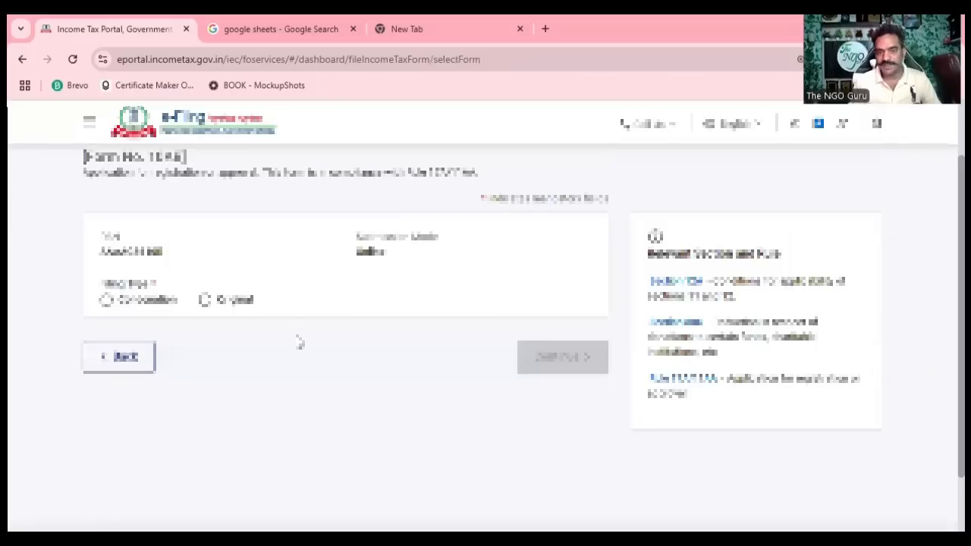
Step: Set the filing type to Original, continue past the instructions and get started with Form 10AB
scroll(296, 338, "up", 2)
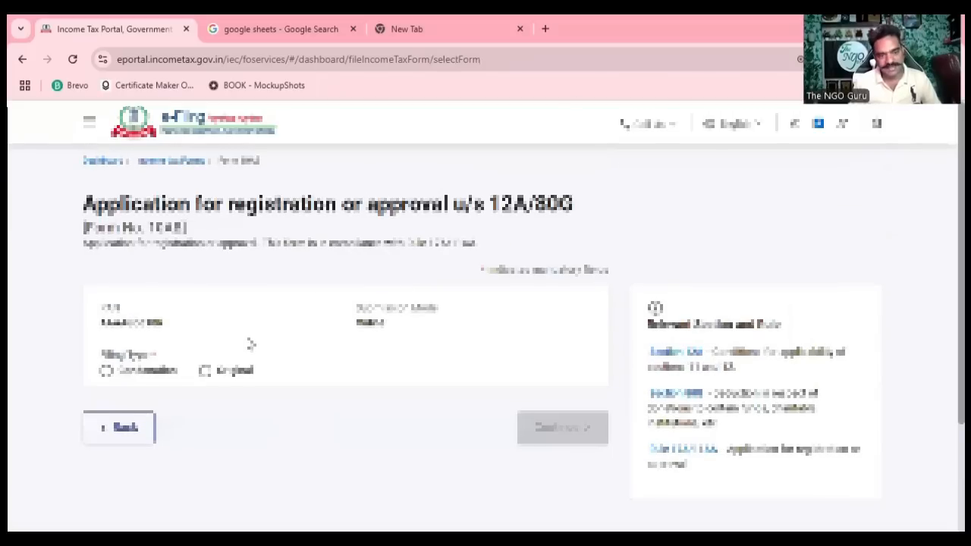
scroll(206, 309, "down", 2)
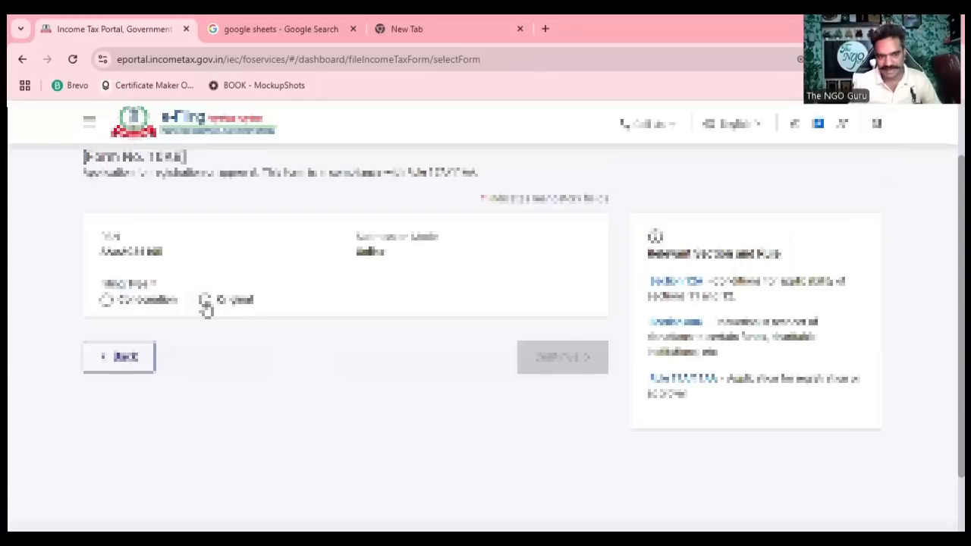
left_click(204, 302)
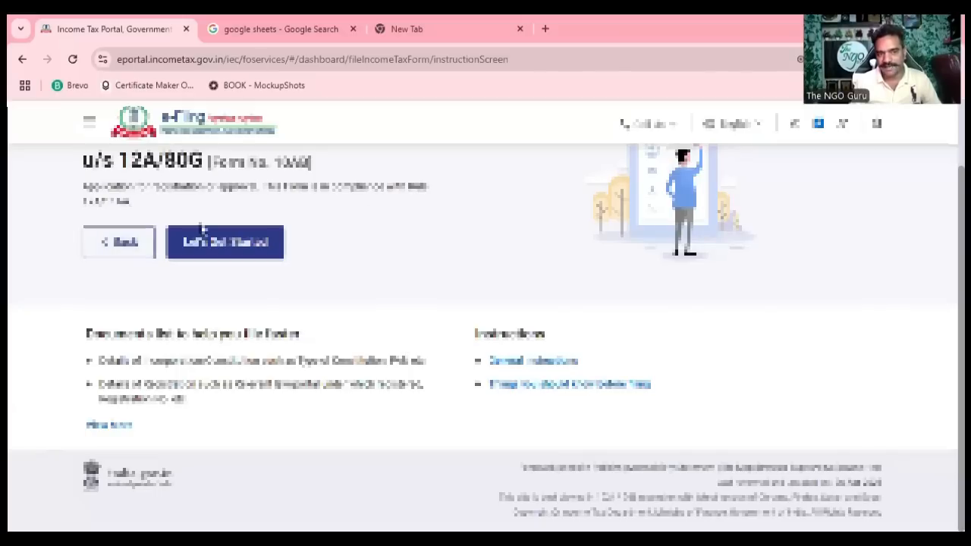
left_click(221, 245)
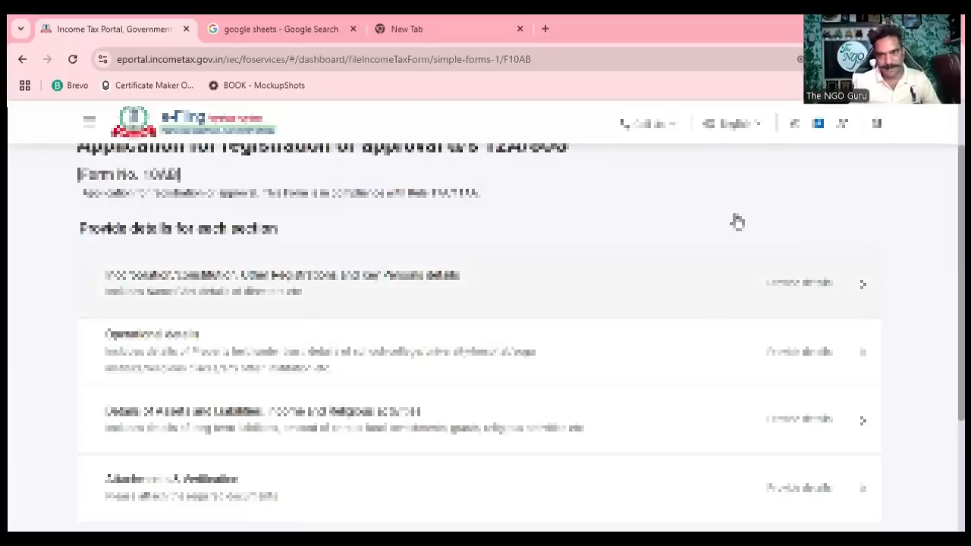
Step: Review the form's sections and open the one for Incorporation/Constitution, Other Registrations and Key Persons details
scroll(747, 218, "down", 2)
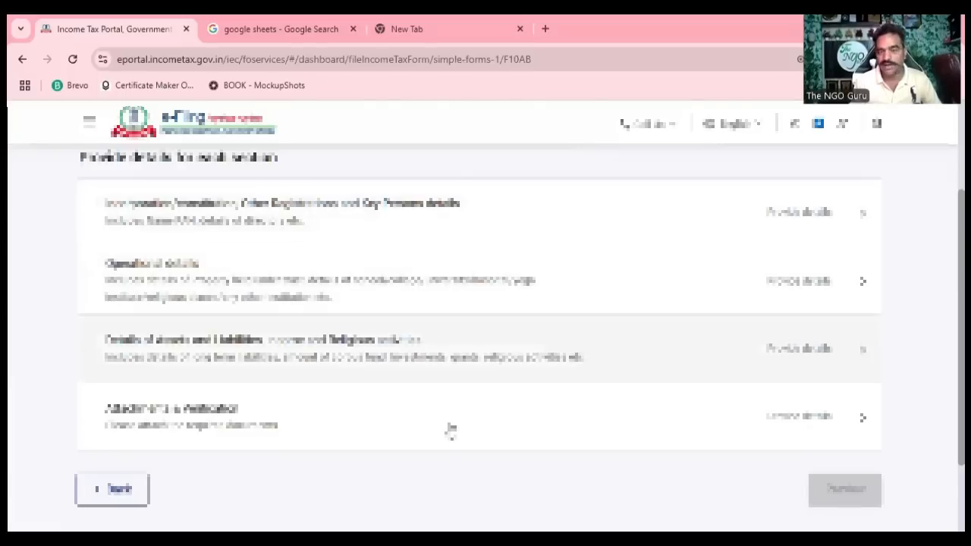
scroll(483, 341, "up", 2)
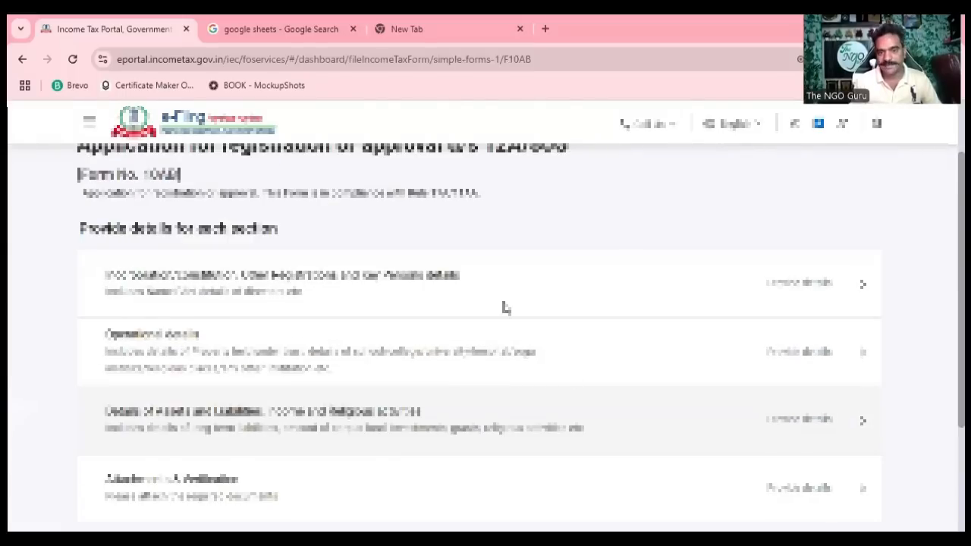
scroll(613, 306, "up", 3)
scroll(689, 289, "down", 3)
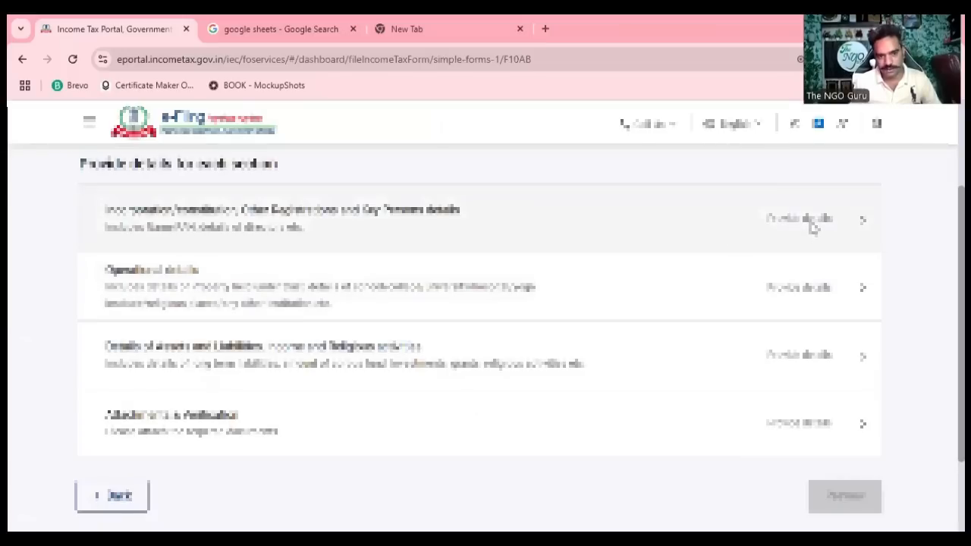
left_click(812, 226)
Step: Set the section code to option 01, under clause (ac) of sub-section (1) of section 12A
scroll(397, 325, "down", 2)
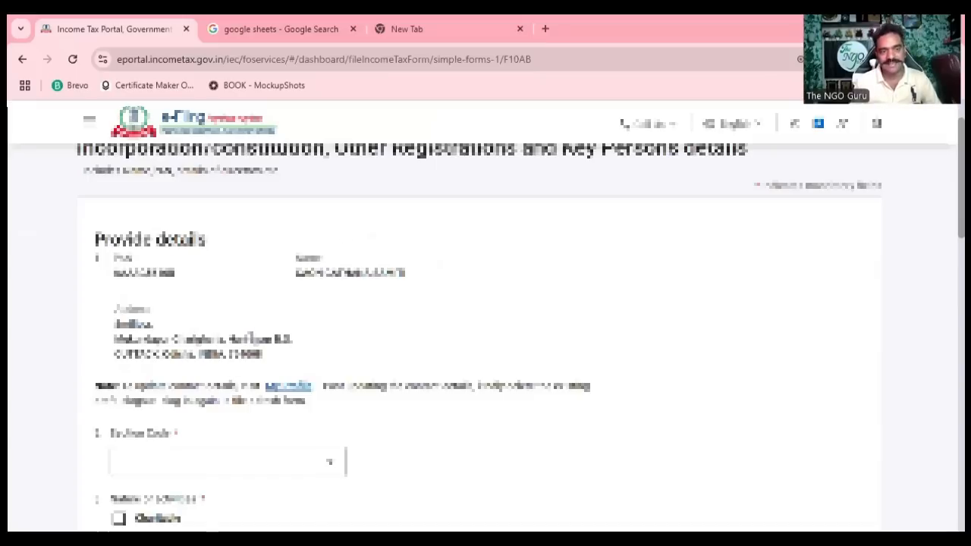
scroll(186, 395, "down", 1)
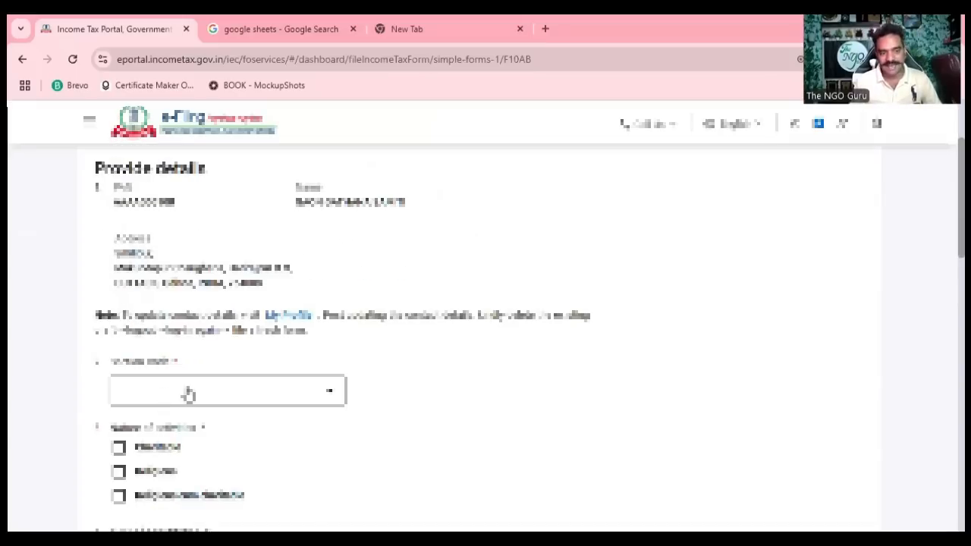
scroll(213, 253, "down", 2)
left_click(212, 253)
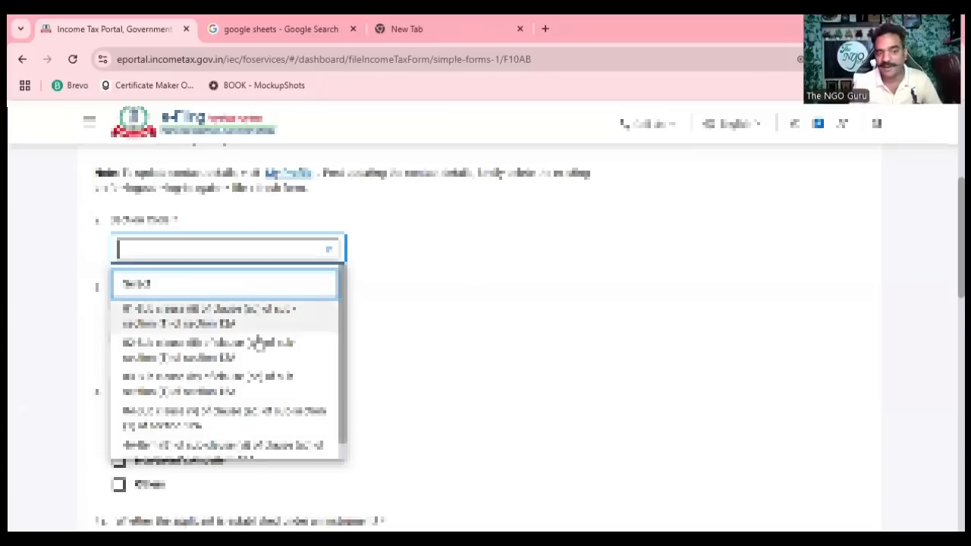
scroll(258, 341, "down", 1)
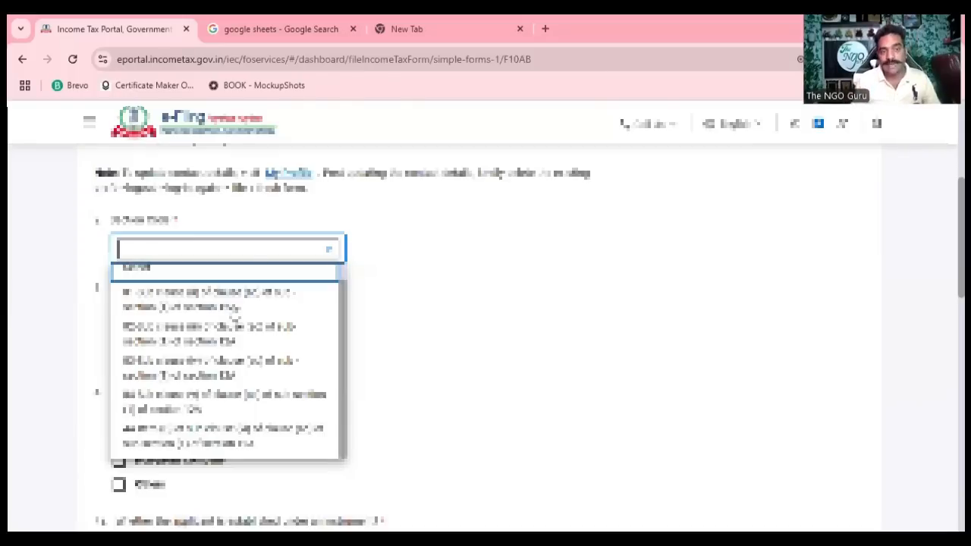
left_click(171, 265)
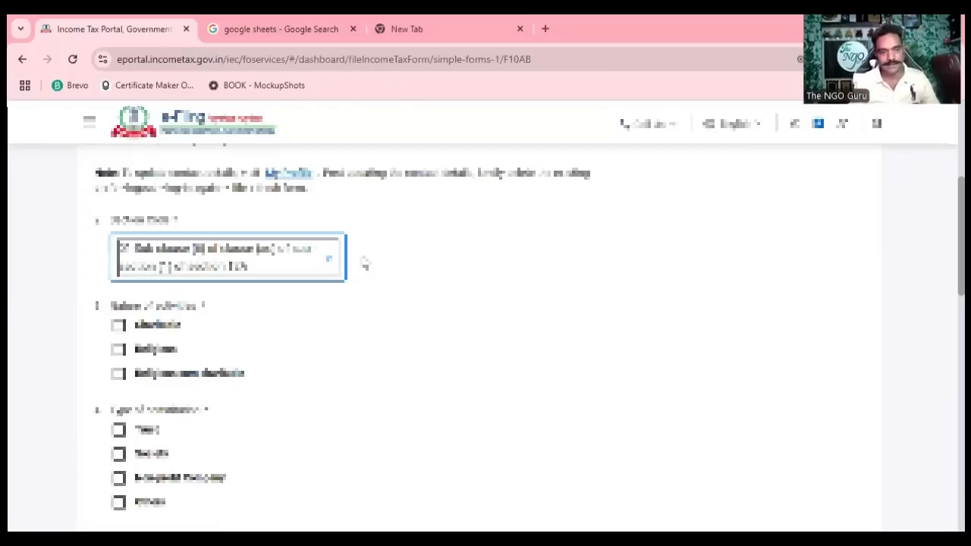
Step: Mark the nature of activities as Charitable and the type of constitution as Society
scroll(138, 274, "down", 1)
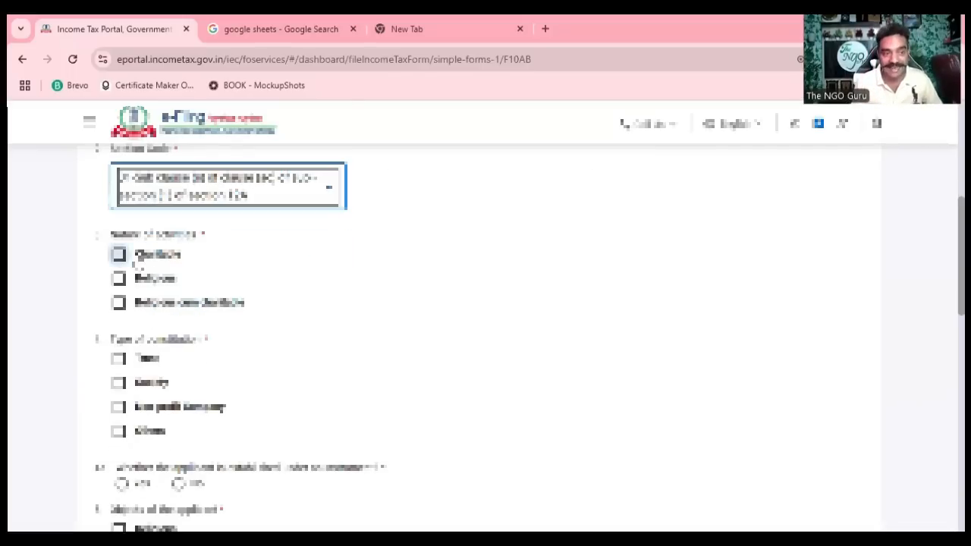
left_click(118, 256)
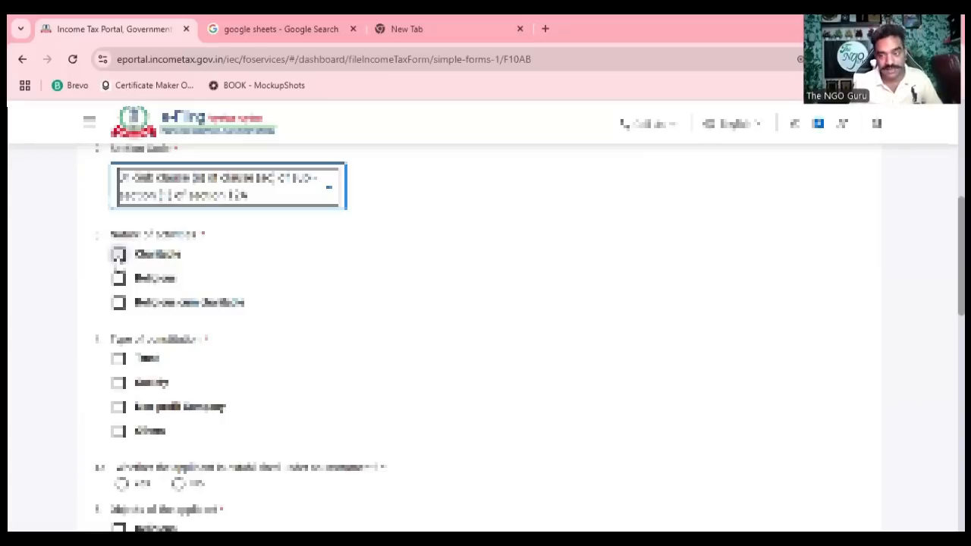
left_click(118, 279)
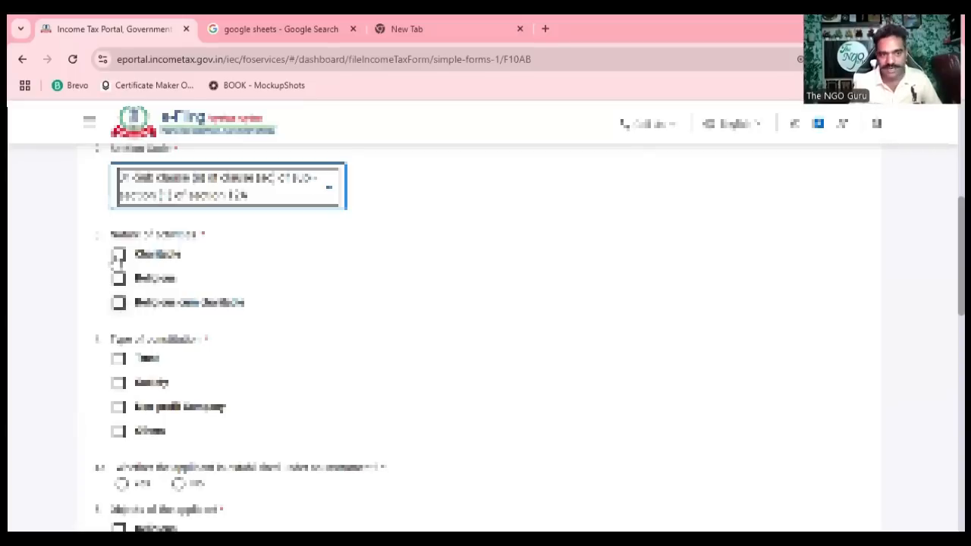
left_click(115, 257)
left_click(119, 253)
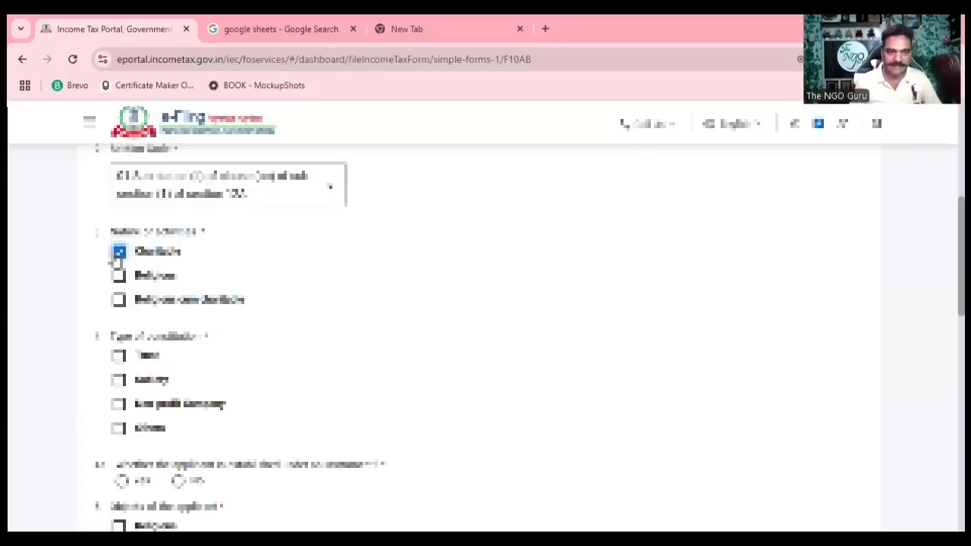
scroll(159, 262, "down", 1)
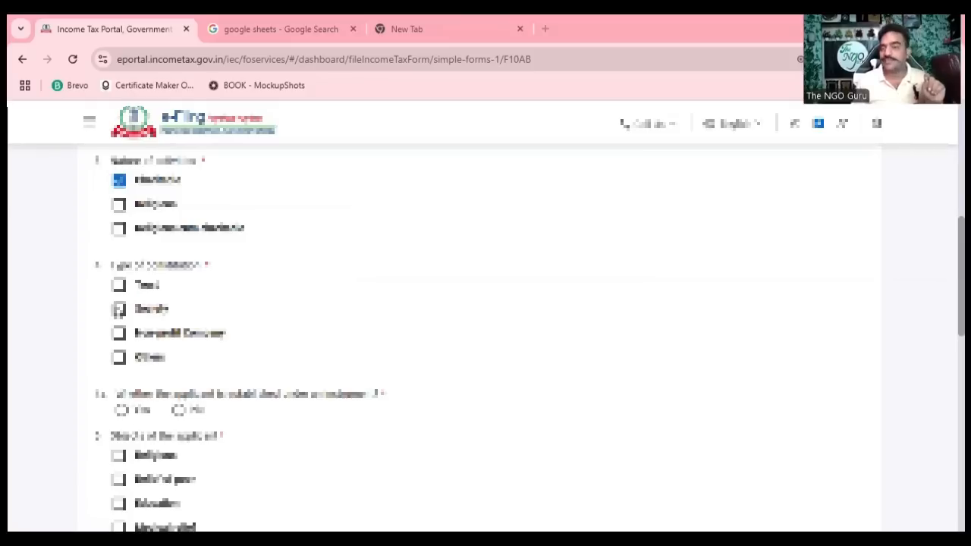
left_click(119, 309)
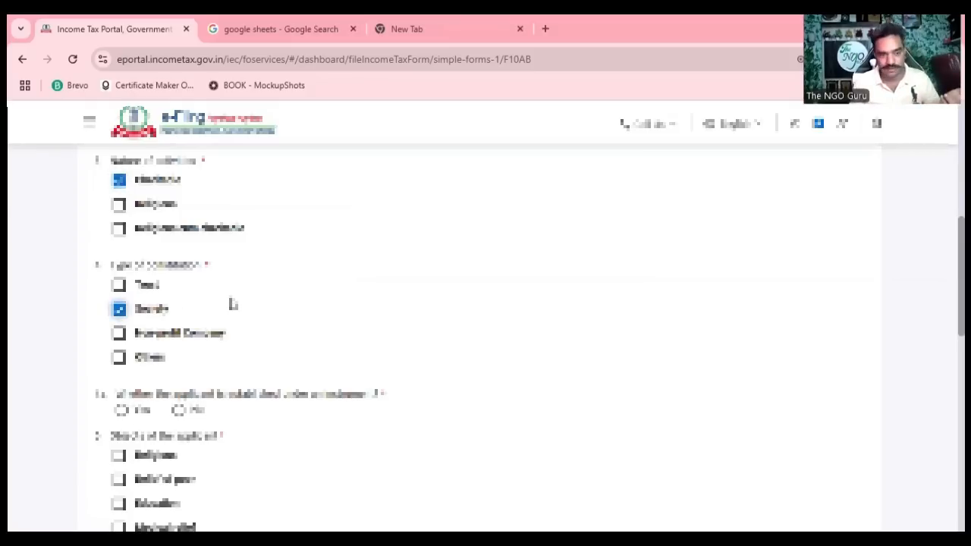
Step: Answer No to whether the applicant is established under an instrument
scroll(230, 304, "down", 1)
scroll(201, 318, "down", 1)
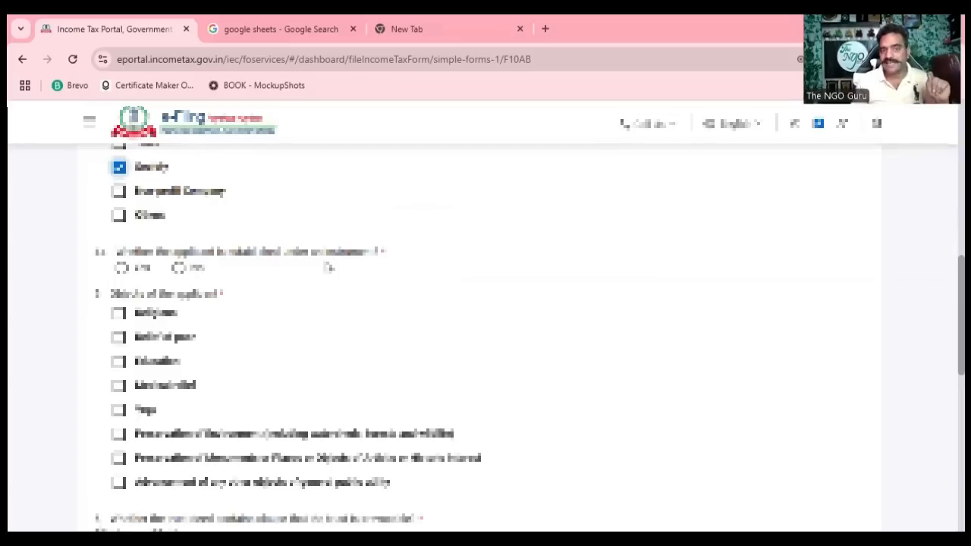
left_click(122, 269)
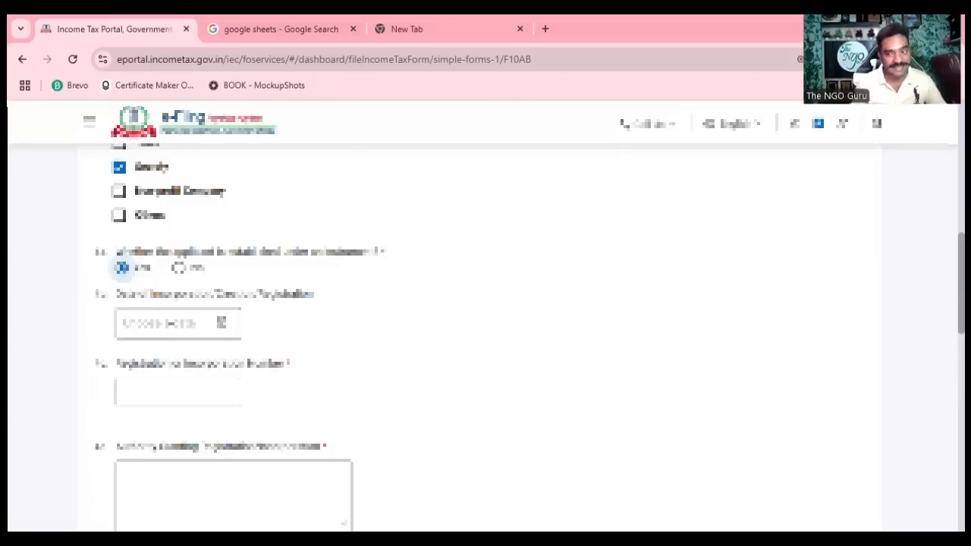
left_click(178, 268)
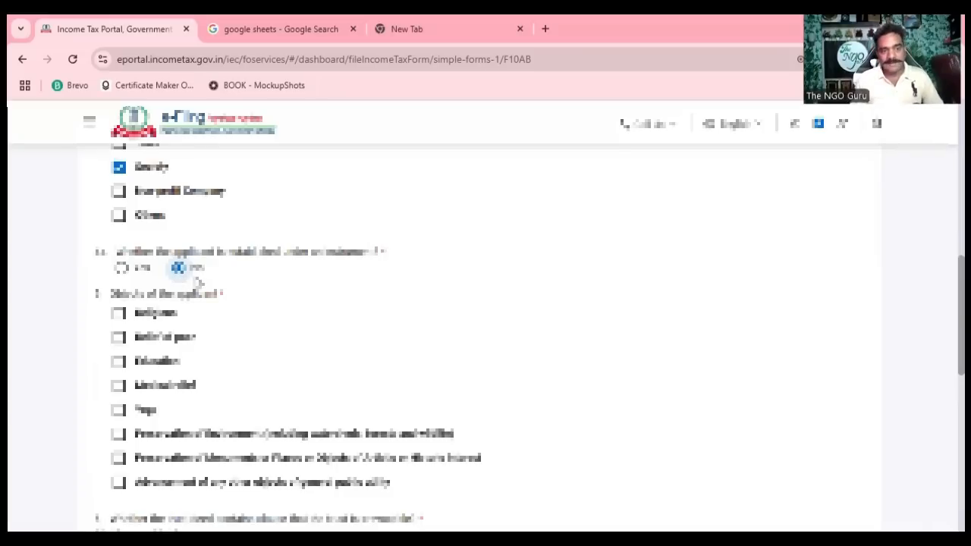
Step: Mark the applicant's objects as Relief of poor, Education, Medical relief, Yoga and Preservation of Environment
scroll(151, 249, "down", 1)
scroll(128, 227, "down", 1)
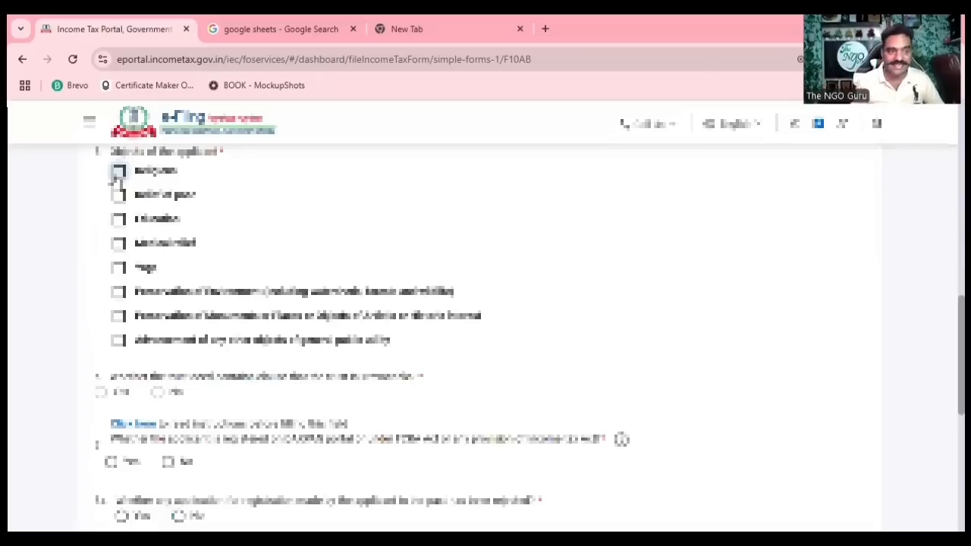
left_click(119, 195)
left_click(119, 218)
left_click(119, 243)
left_click(119, 267)
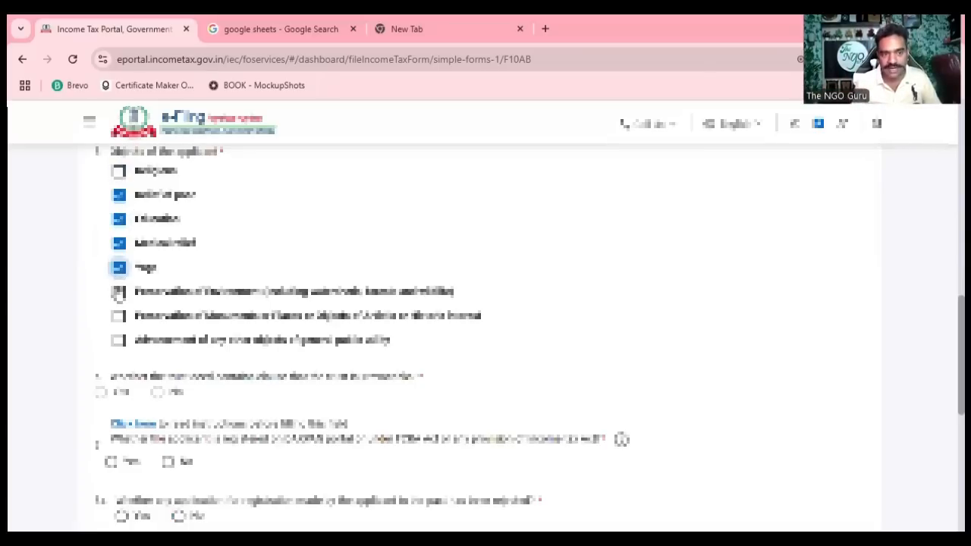
left_click(119, 292)
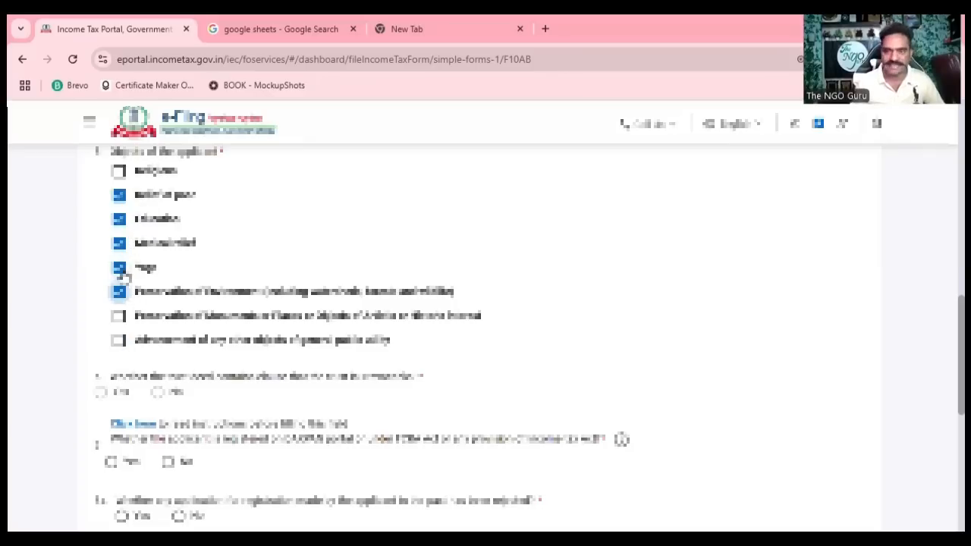
Step: Answer Yes to the DARPAN/FCRA registration question and set the relevant law/portal to Registration number with Darpan portal of Niti Aayog
scroll(113, 303, "down", 1)
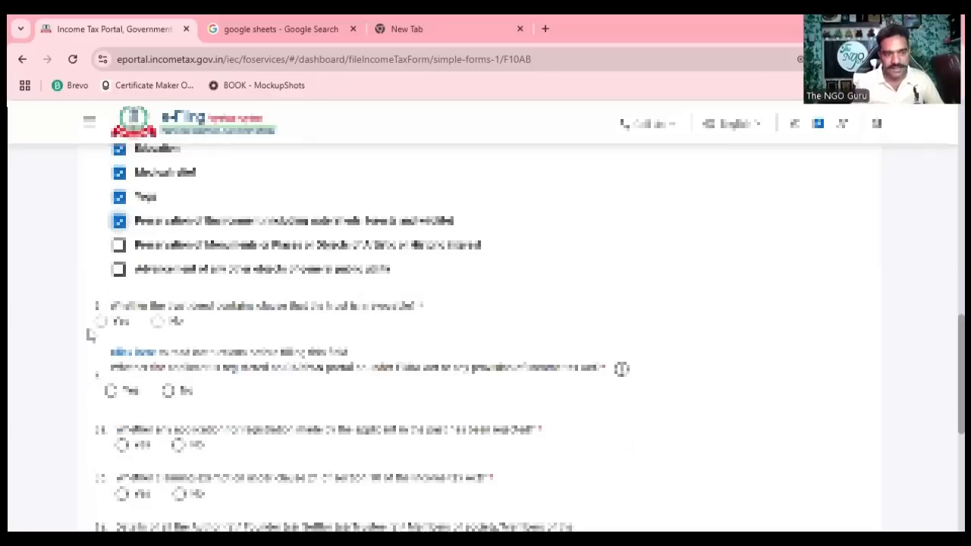
scroll(105, 264, "down", 1)
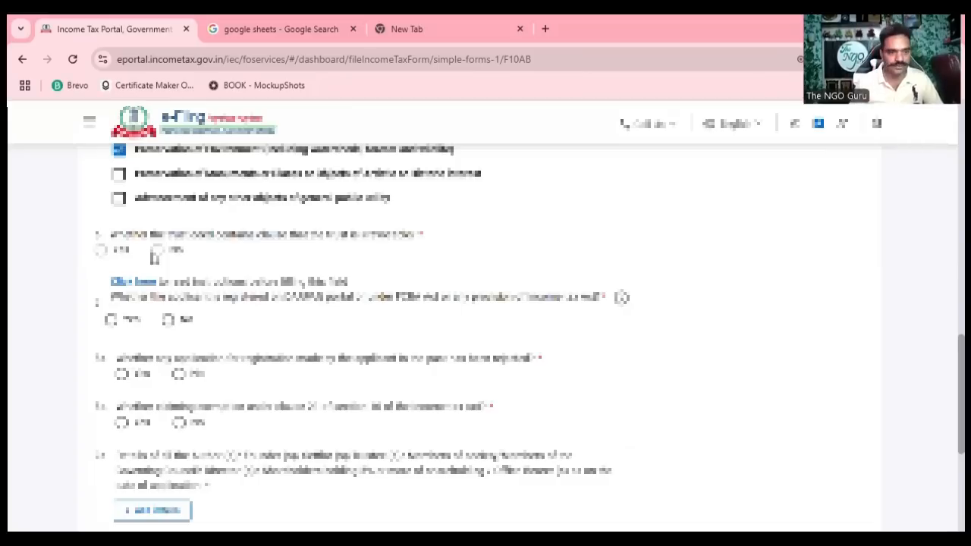
scroll(182, 253, "down", 1)
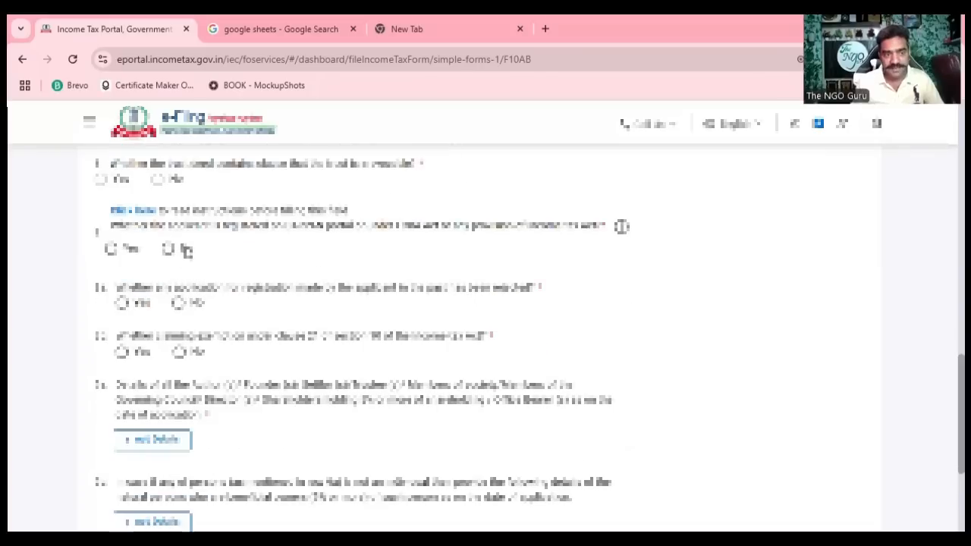
left_click_drag(253, 225, 369, 225)
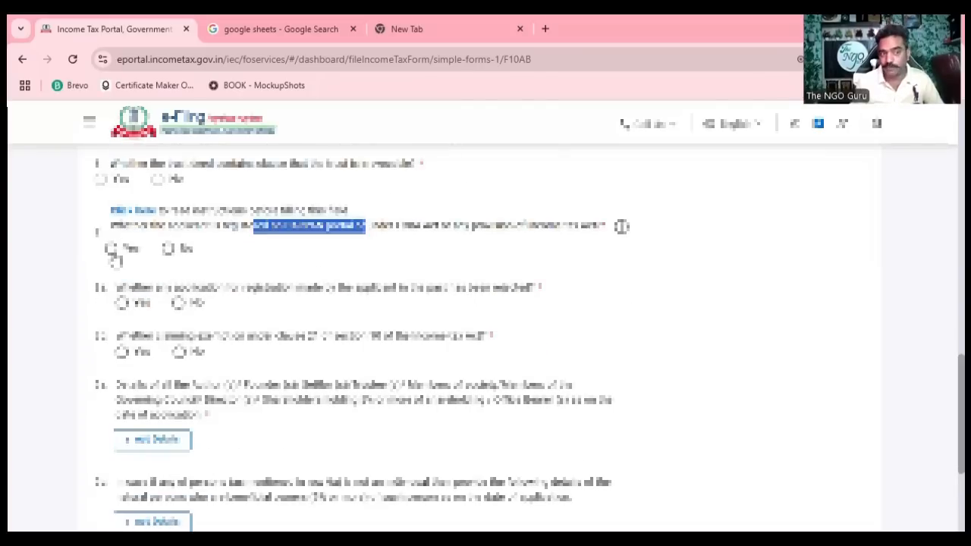
left_click(112, 250)
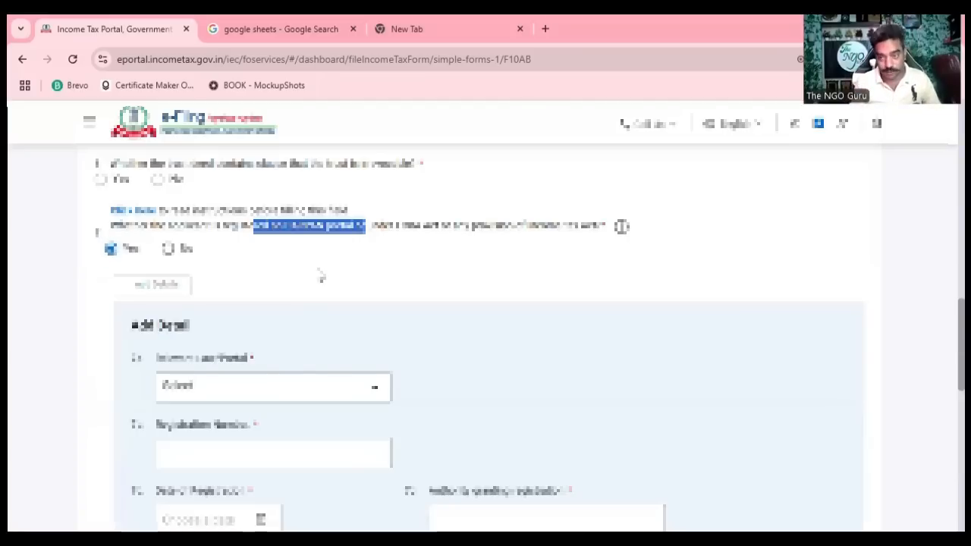
scroll(273, 327, "down", 1)
left_click(277, 328)
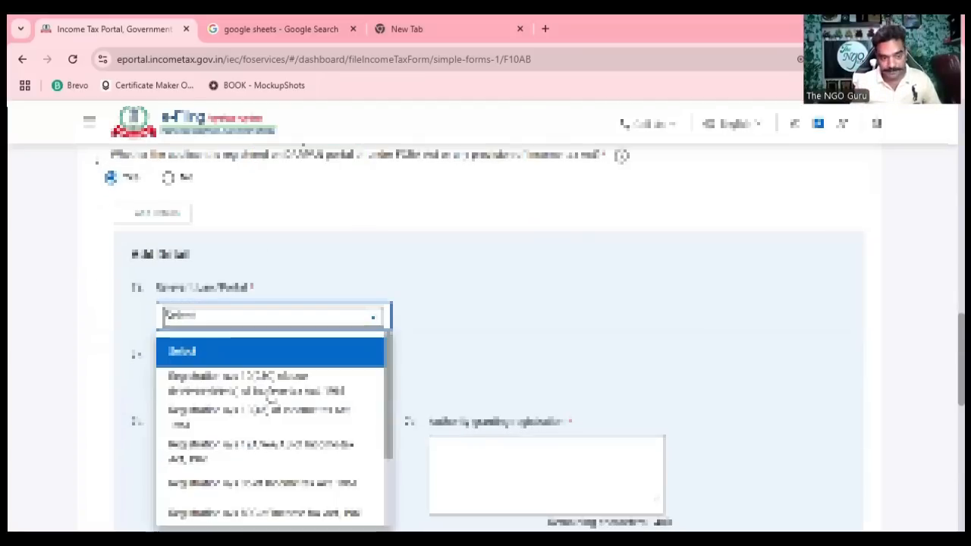
scroll(274, 426, "down", 2)
scroll(220, 485, "down", 1)
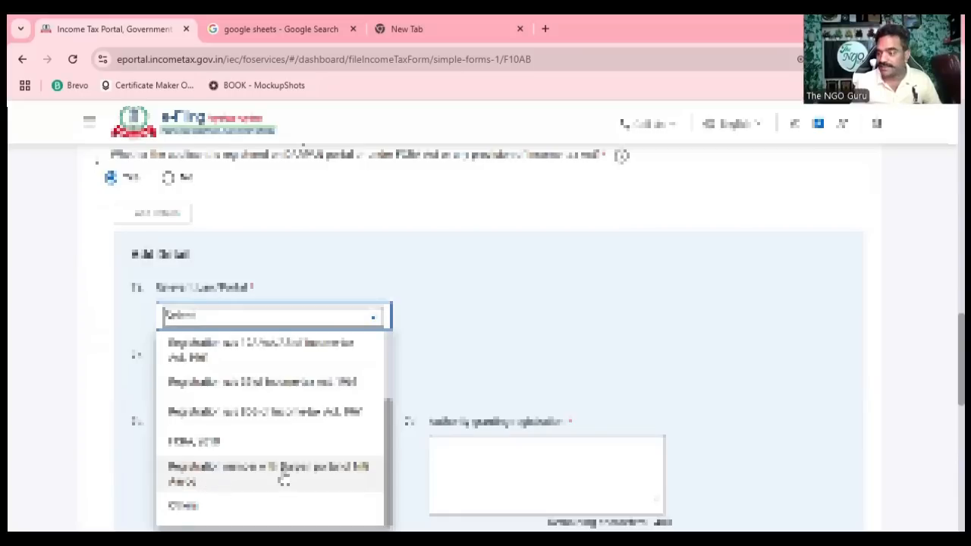
left_click(282, 476)
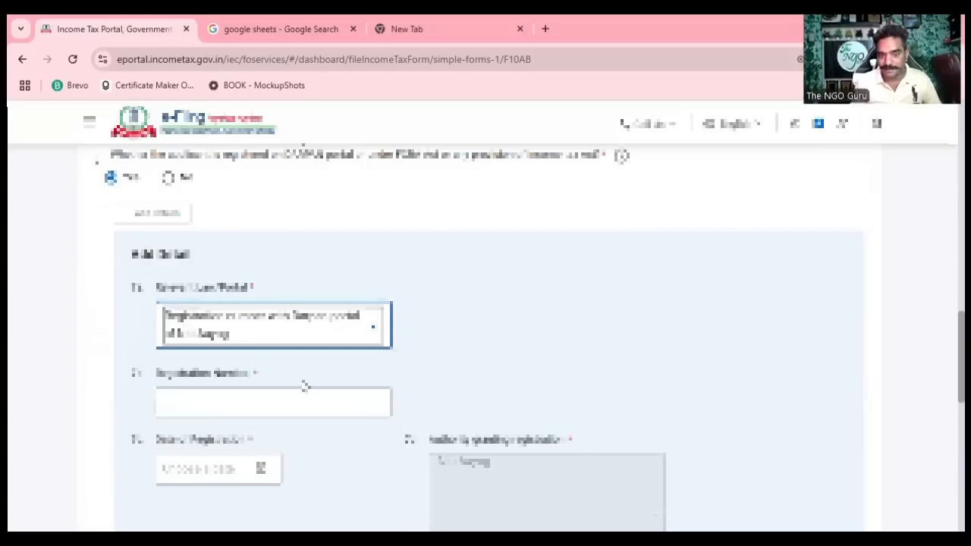
Step: Enter the NGO's Darpan registration number and open the calendar for the date of registration
scroll(259, 335, "down", 1)
left_click(319, 364)
scroll(394, 410, "down", 3)
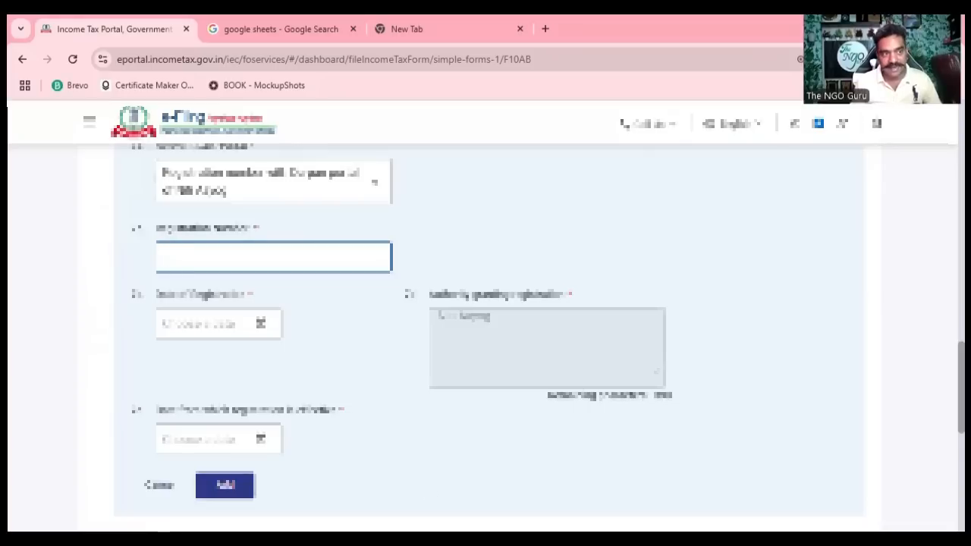
key("alt+Tab")
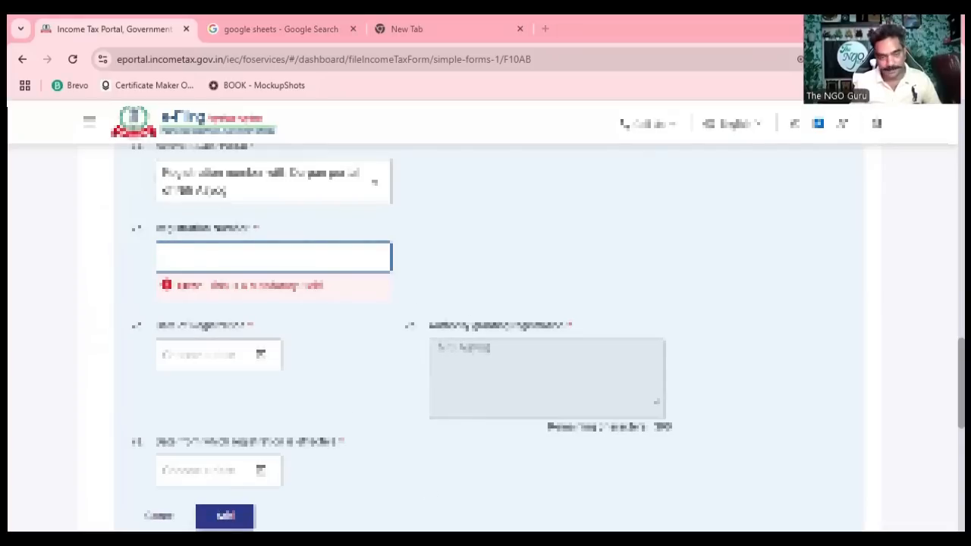
key("ctrl+v")
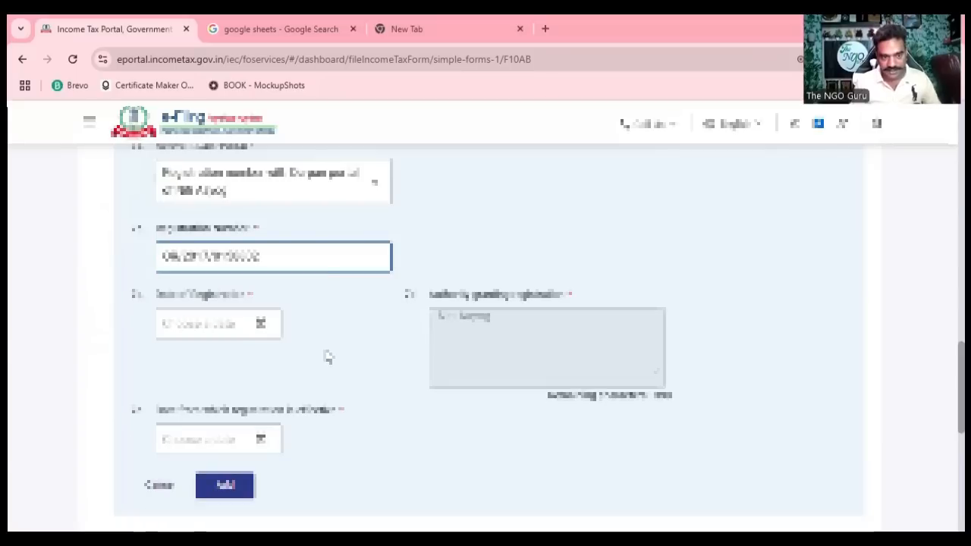
left_click(222, 326)
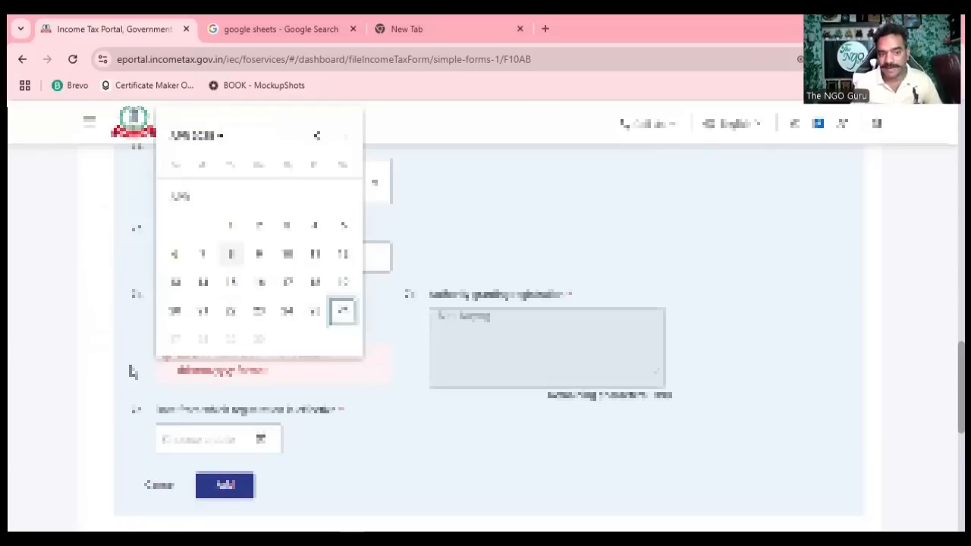
left_click(368, 225)
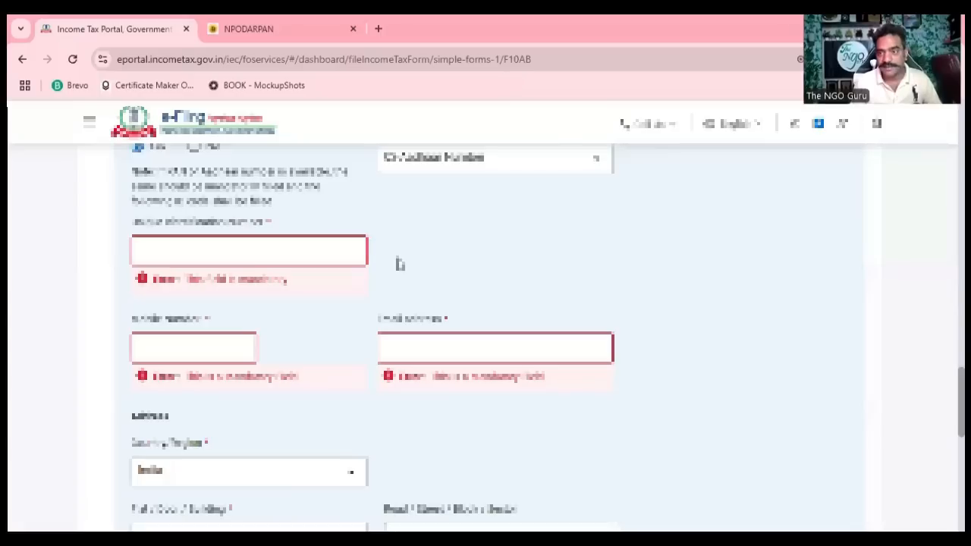
Step: Review the added Darpan registration entry, the rejection and exemption answers, and the blank key person detail fields
scroll(309, 279, "up", 2)
scroll(310, 278, "down", 3)
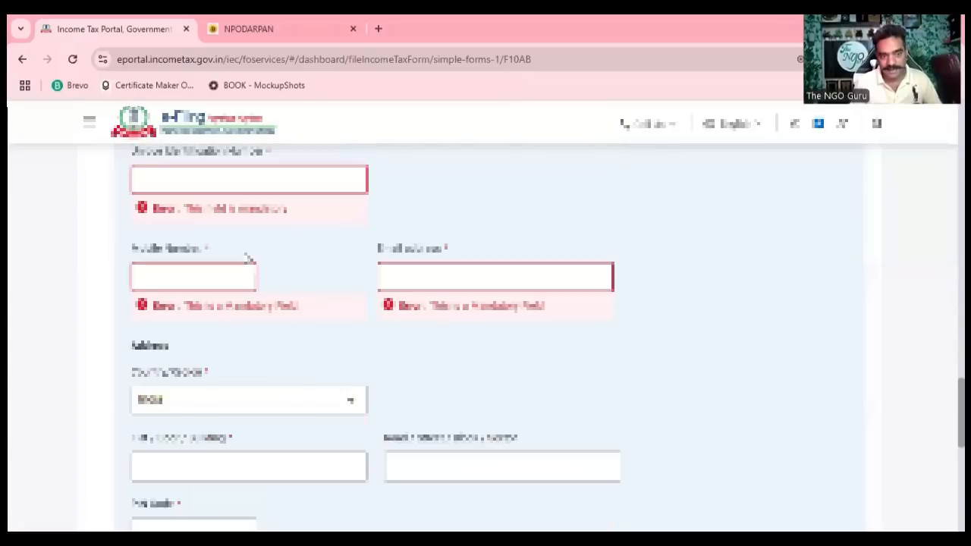
scroll(338, 272, "up", 5)
scroll(338, 272, "up", 5)
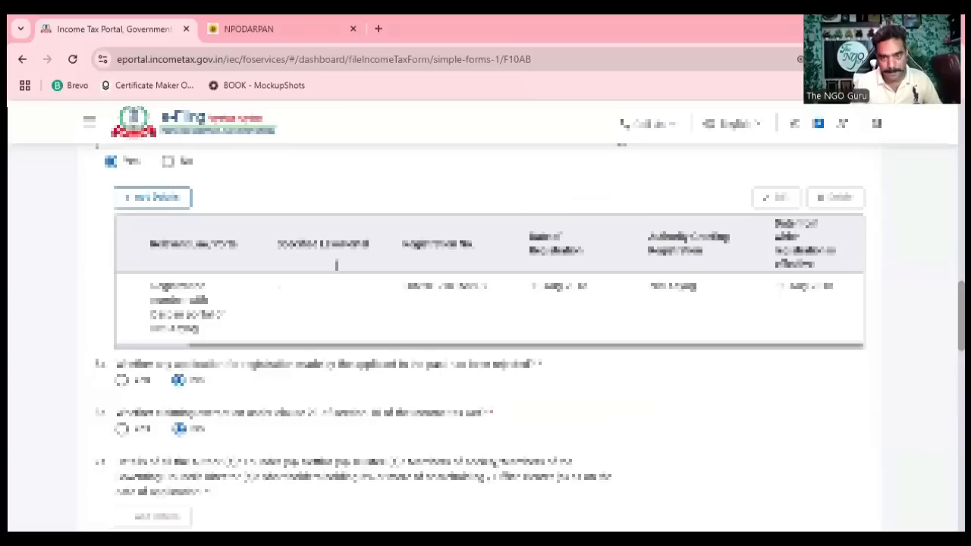
scroll(193, 279, "up", 1)
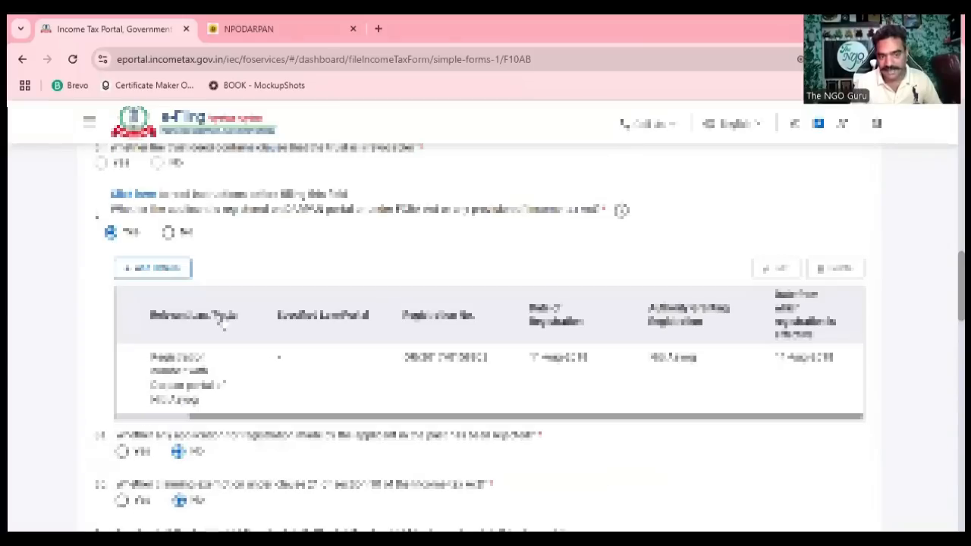
scroll(502, 383, "up", 1)
scroll(278, 339, "down", 2)
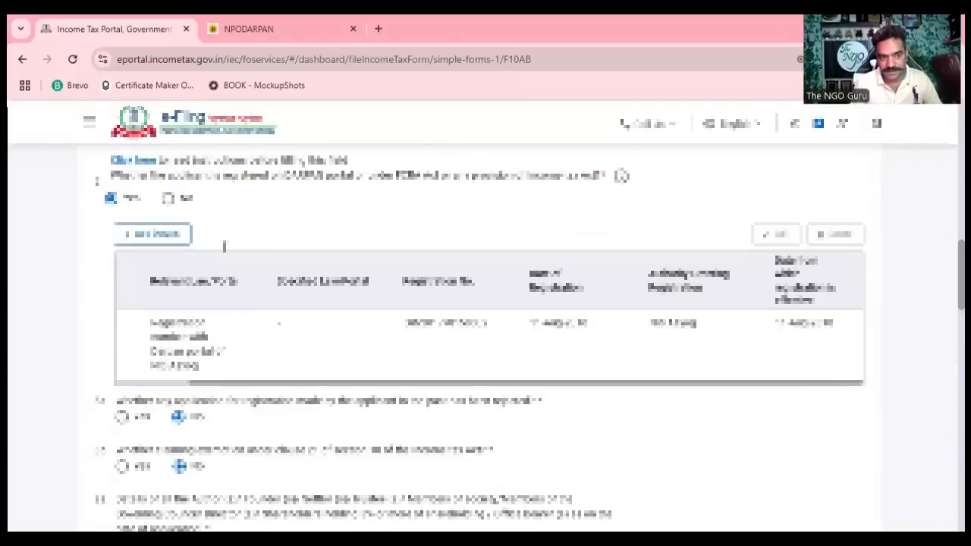
scroll(243, 279, "down", 4)
scroll(455, 342, "down", 1)
scroll(447, 345, "down", 3)
scroll(449, 340, "up", 2)
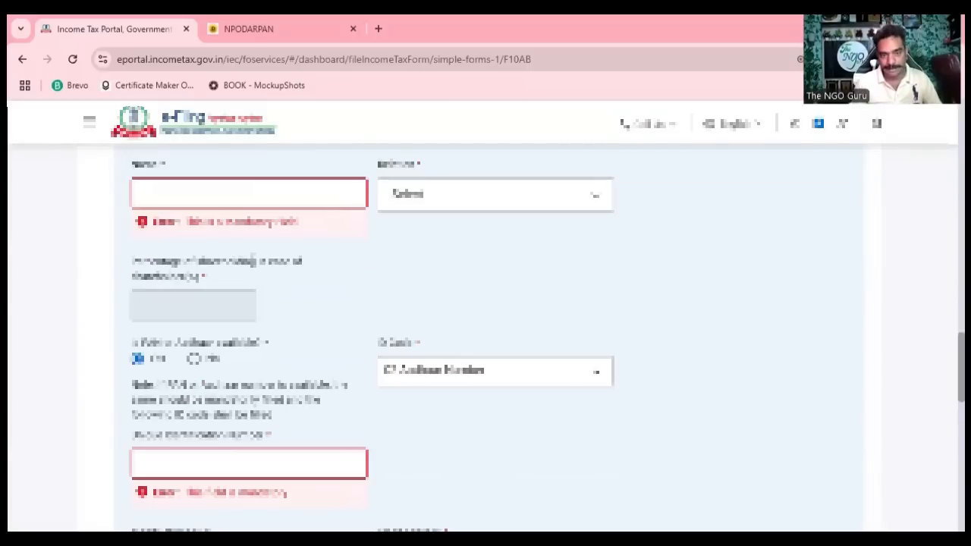
Step: Look through the key person's Relation options and recheck the Darpan entry and the answers on rejected applications and exemption
left_click(437, 195)
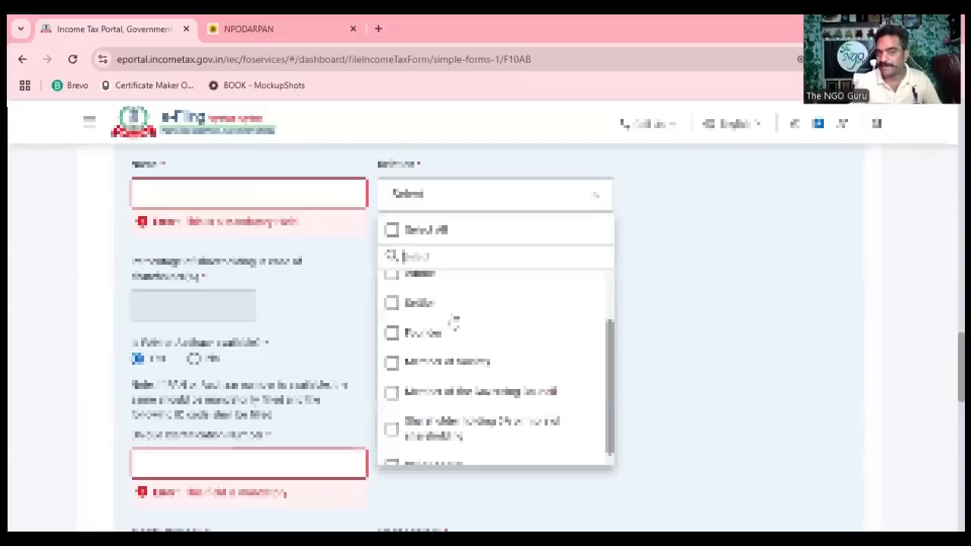
scroll(463, 341, "up", 1)
scroll(471, 386, "down", 1)
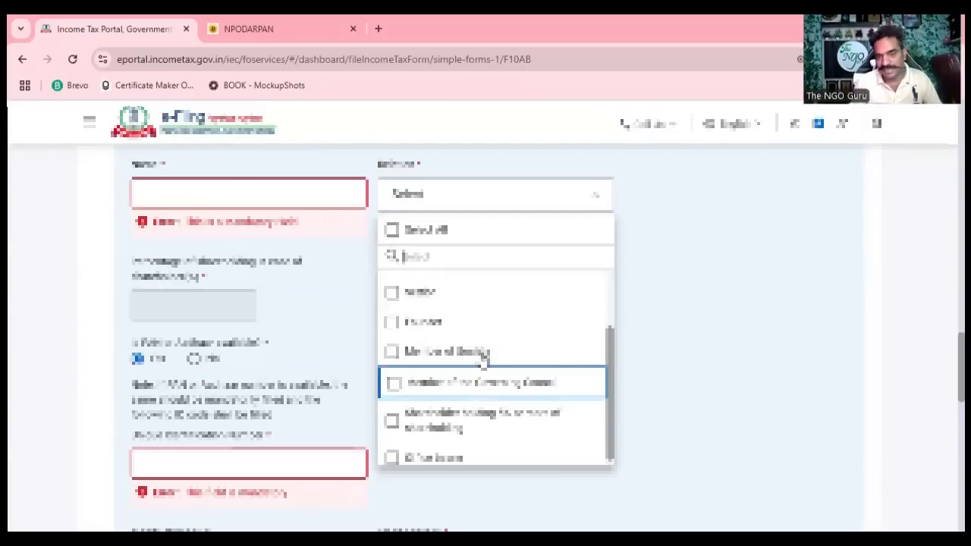
scroll(497, 334, "down", 1)
scroll(491, 322, "up", 3)
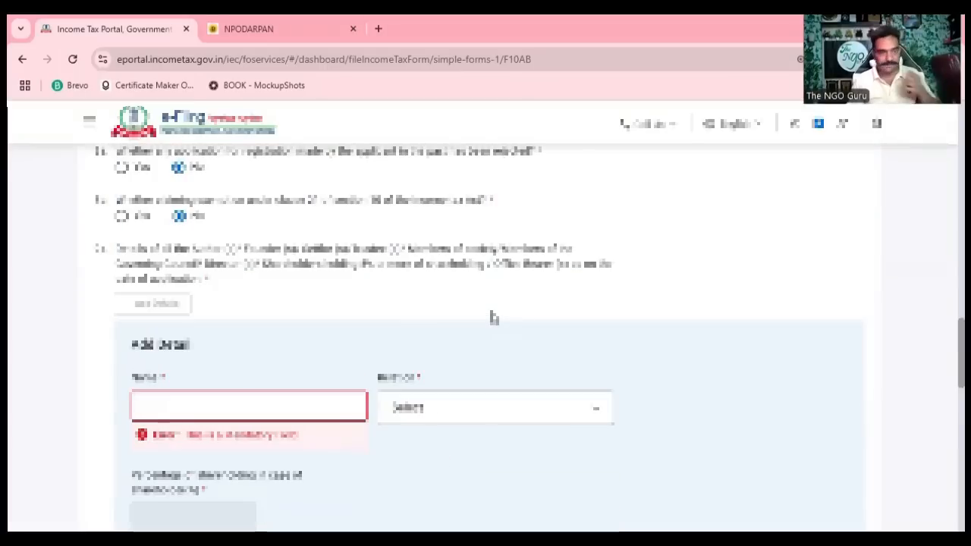
scroll(489, 303, "up", 2)
scroll(485, 282, "up", 1)
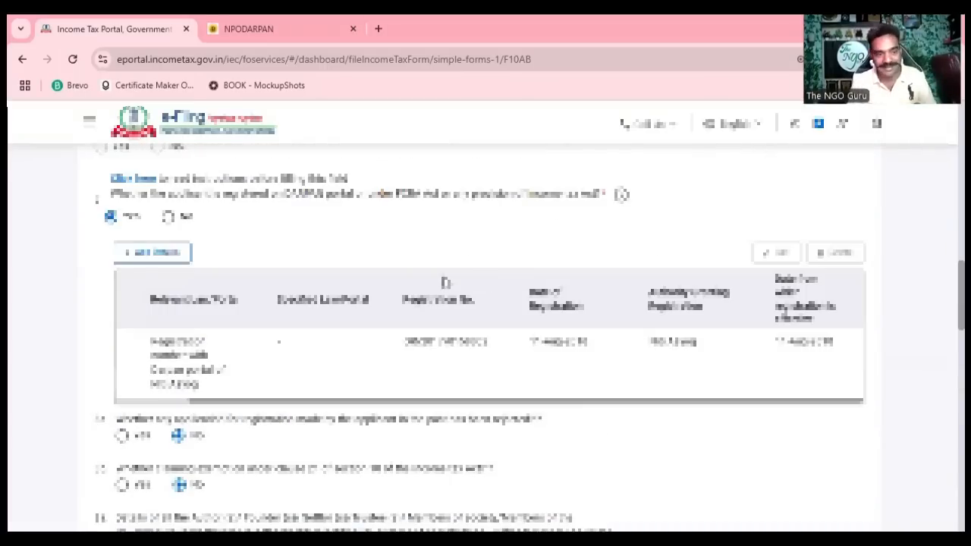
scroll(139, 271, "up", 1)
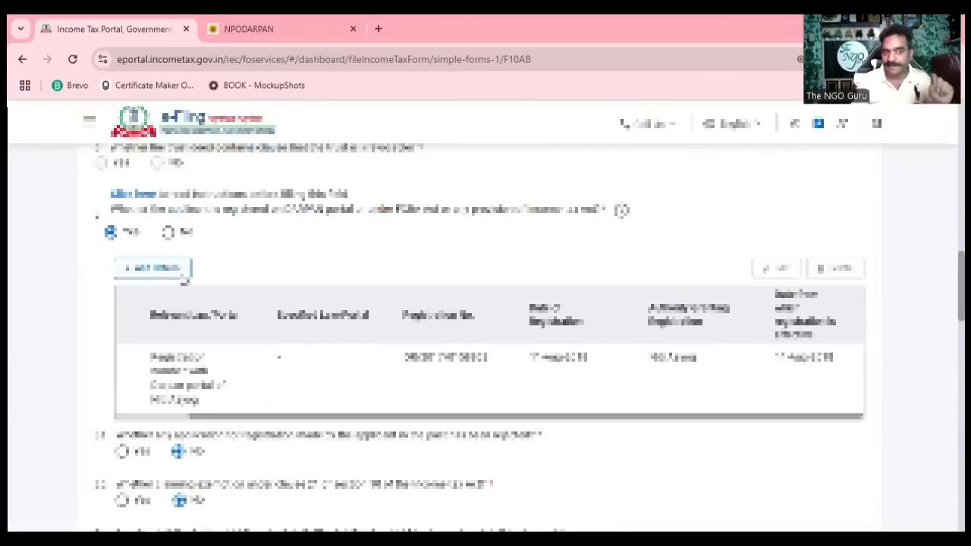
scroll(303, 334, "down", 3)
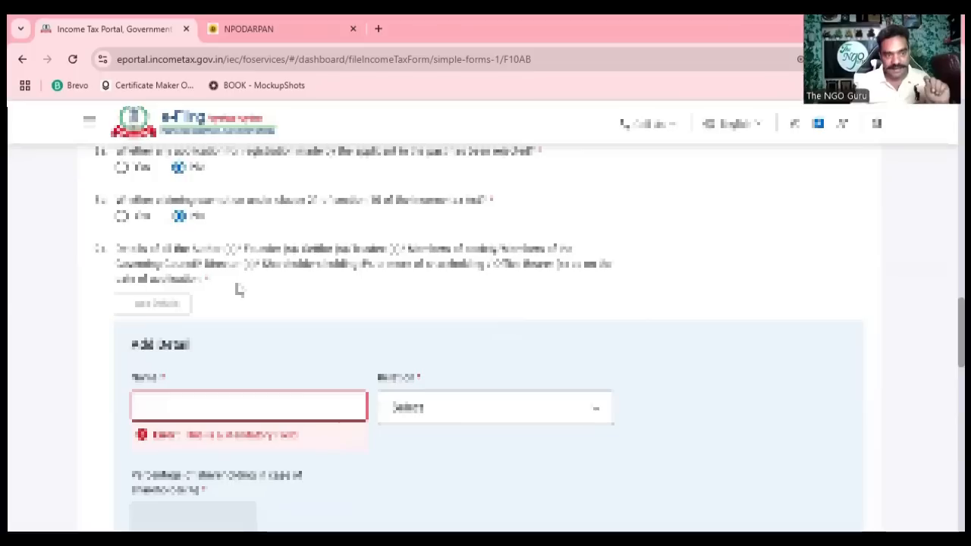
scroll(461, 237, "up", 1)
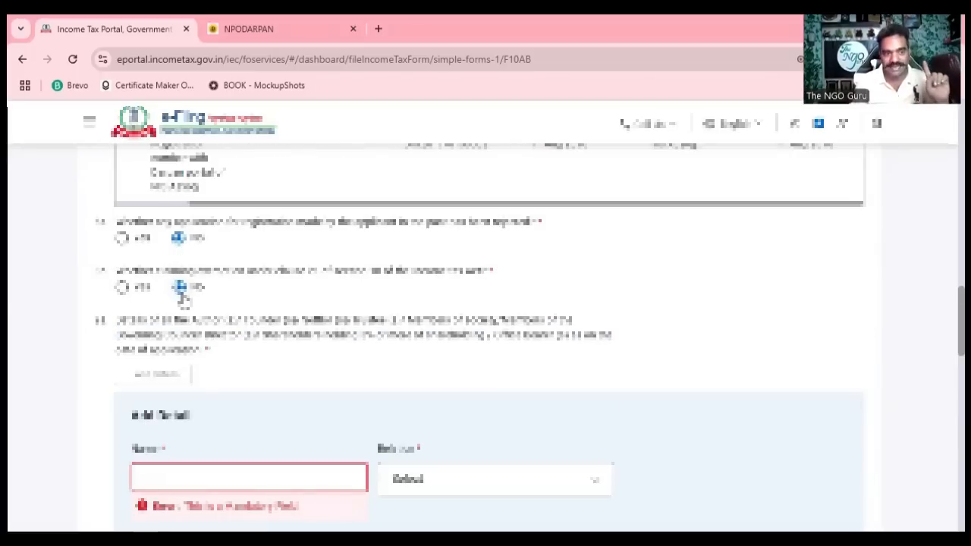
scroll(254, 290, "down", 1)
scroll(513, 274, "down", 2)
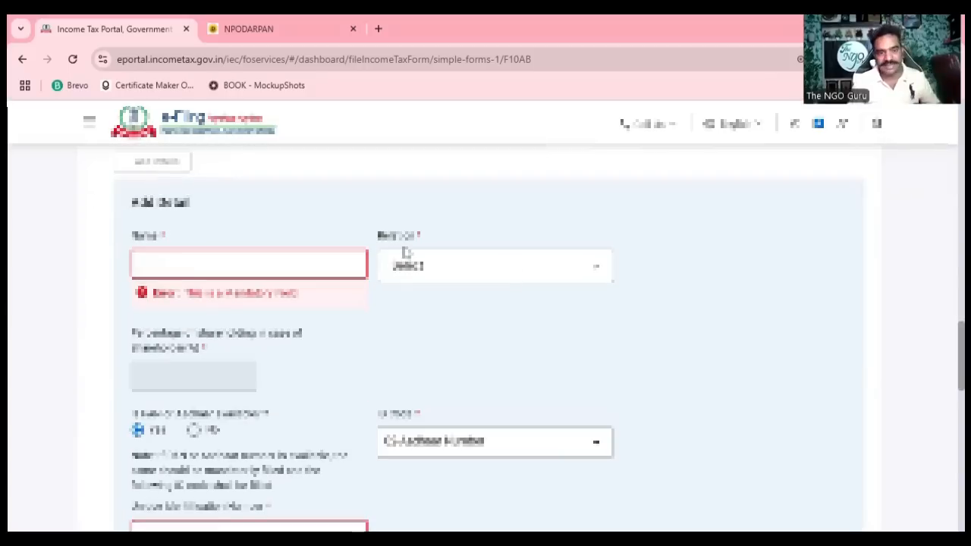
Step: Examine the Relation choices and the available ID codes in the key person's details
left_click(478, 281)
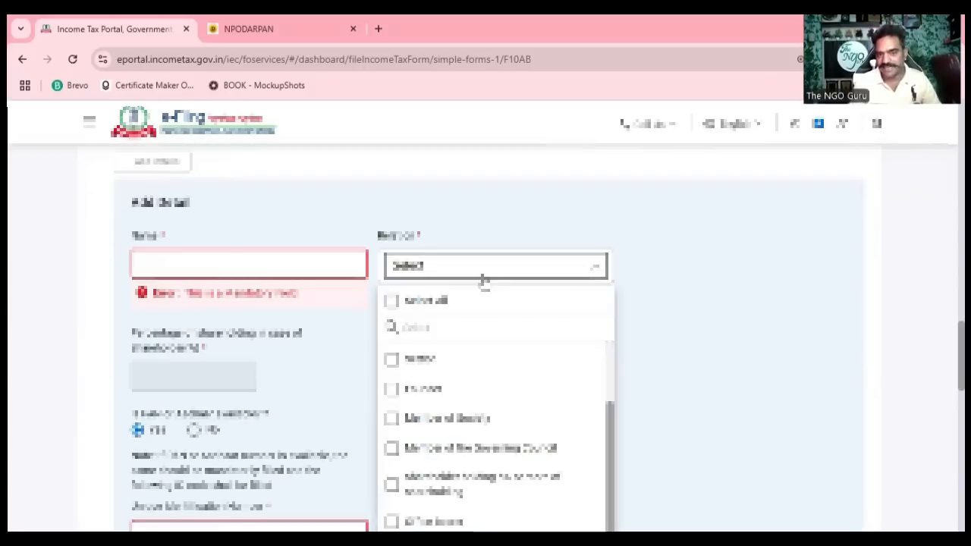
scroll(465, 157, "down", 2)
scroll(444, 198, "up", 1)
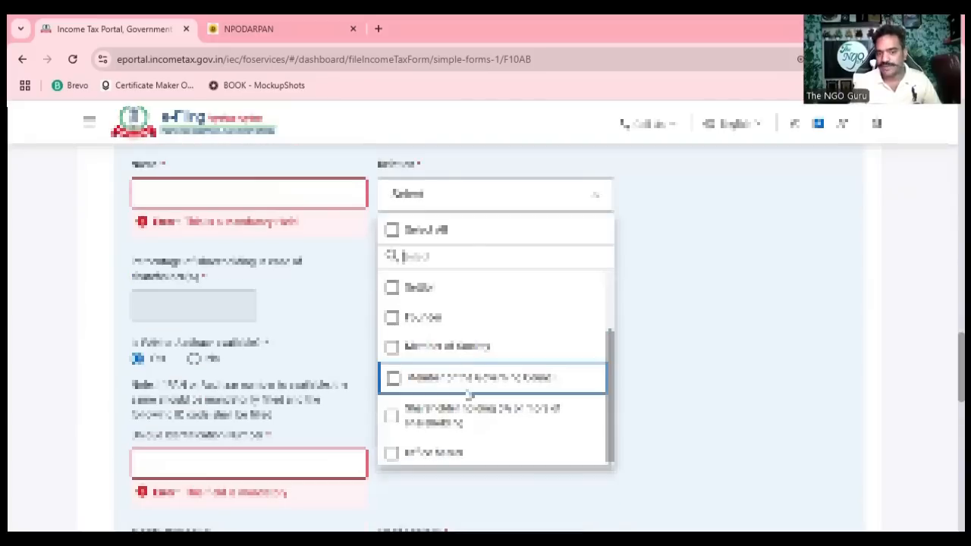
scroll(467, 273, "down", 1)
left_click(464, 308)
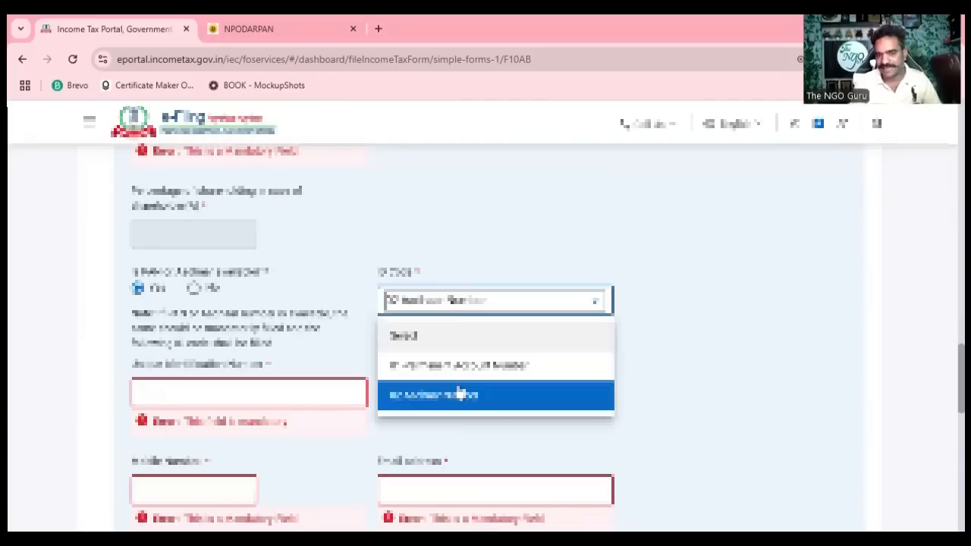
Step: Check the ID code choices, Permanent Account Number and Aadhaar Number, and the unique identification number field for the key person
left_click(154, 296)
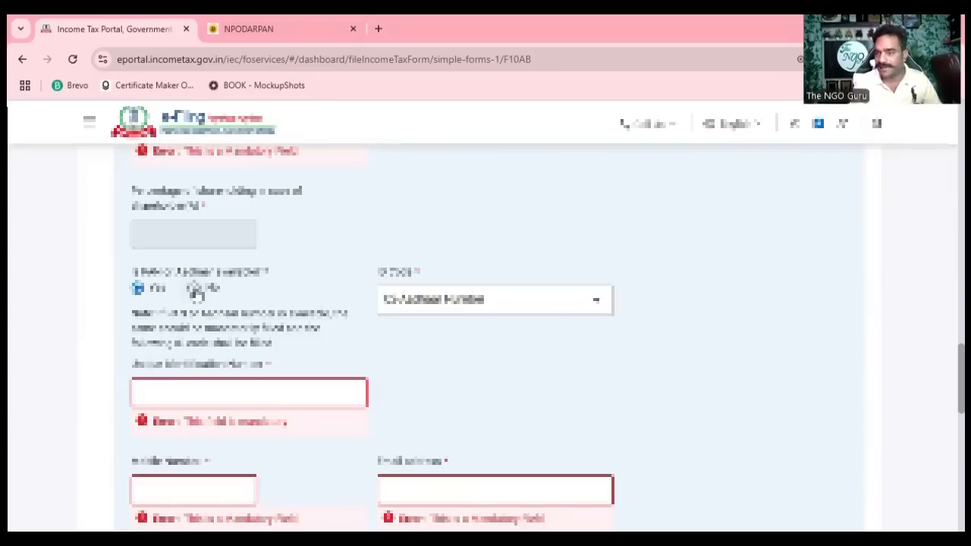
left_click(440, 304)
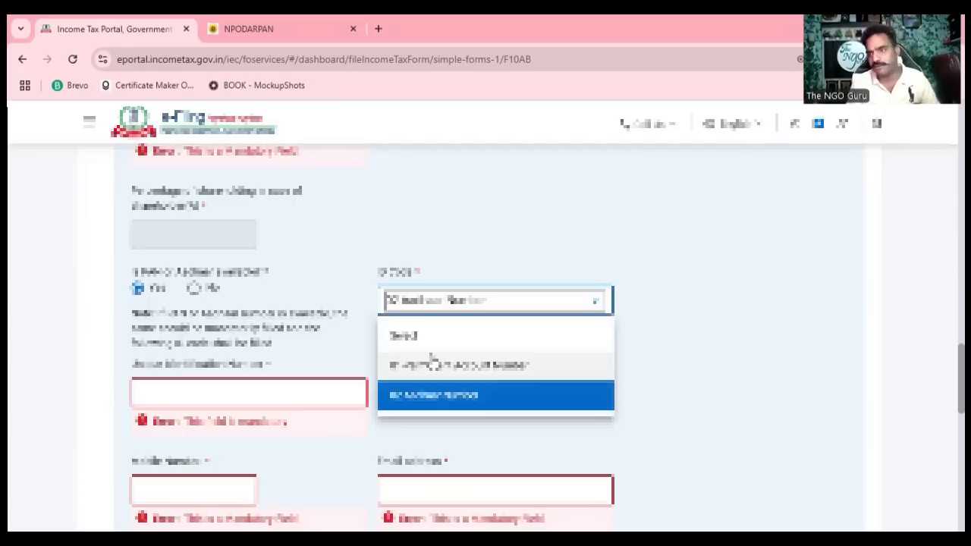
left_click(291, 392)
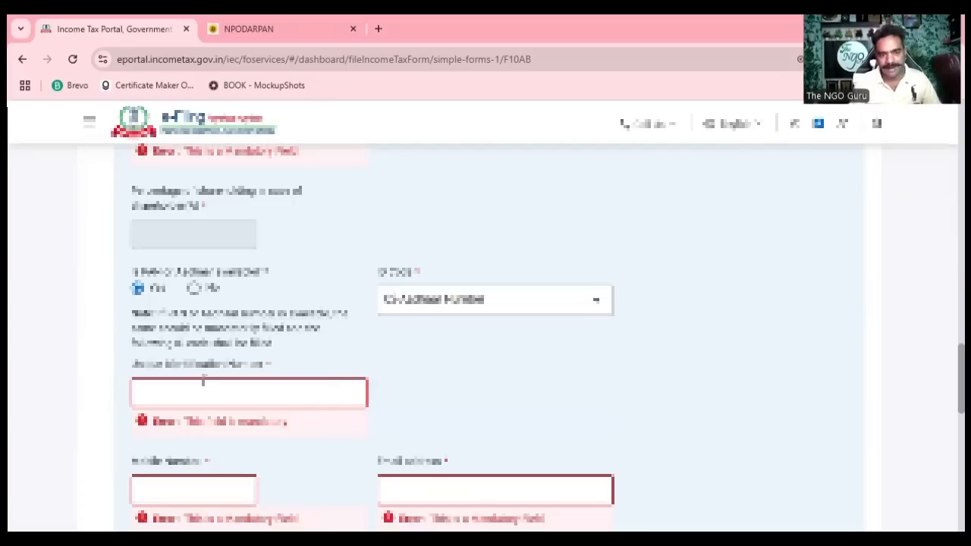
Step: Look through the key person's mobile, e-mail and address fields, including flat, street, PIN code, post office, locality, district and state
scroll(425, 355, "down", 2)
scroll(241, 345, "down", 2)
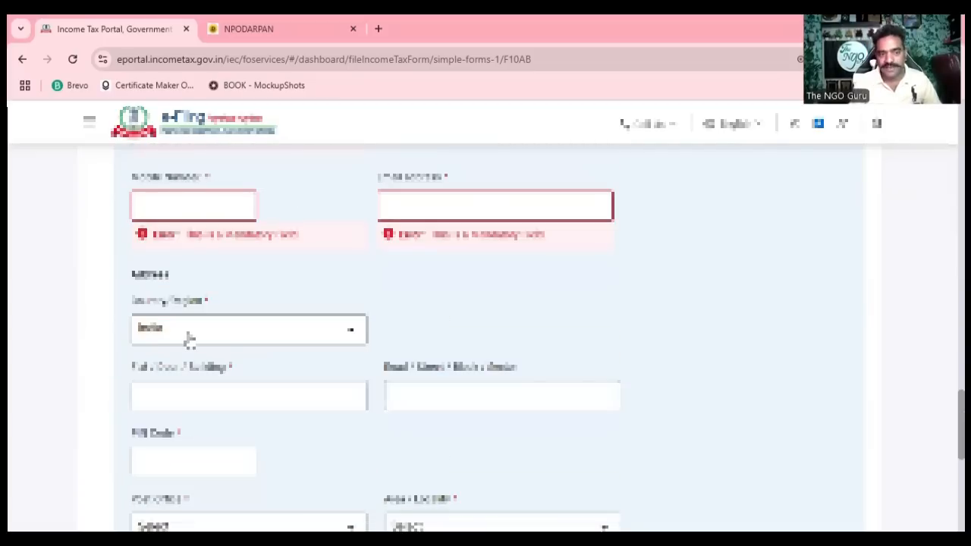
scroll(223, 347, "down", 1)
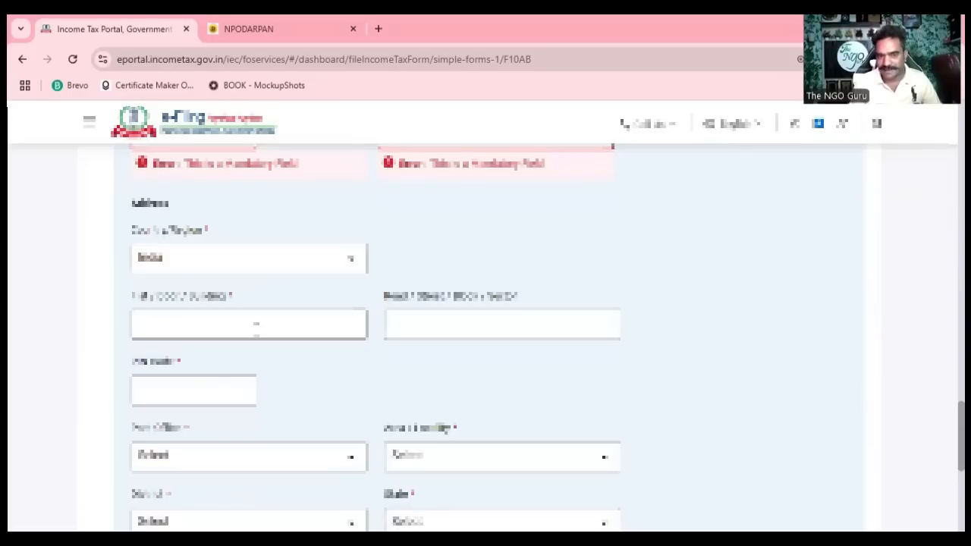
key("Tab")
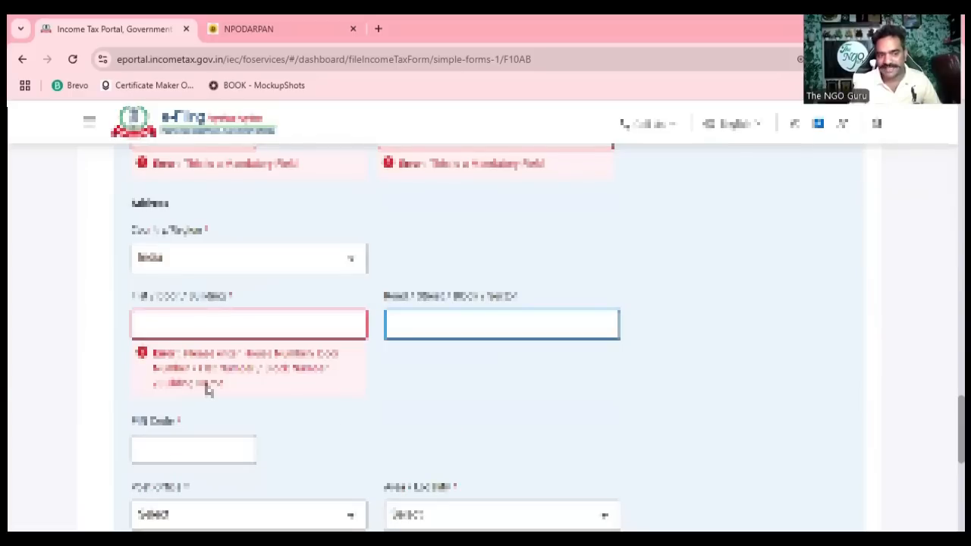
left_click(234, 461)
scroll(374, 449, "down", 2)
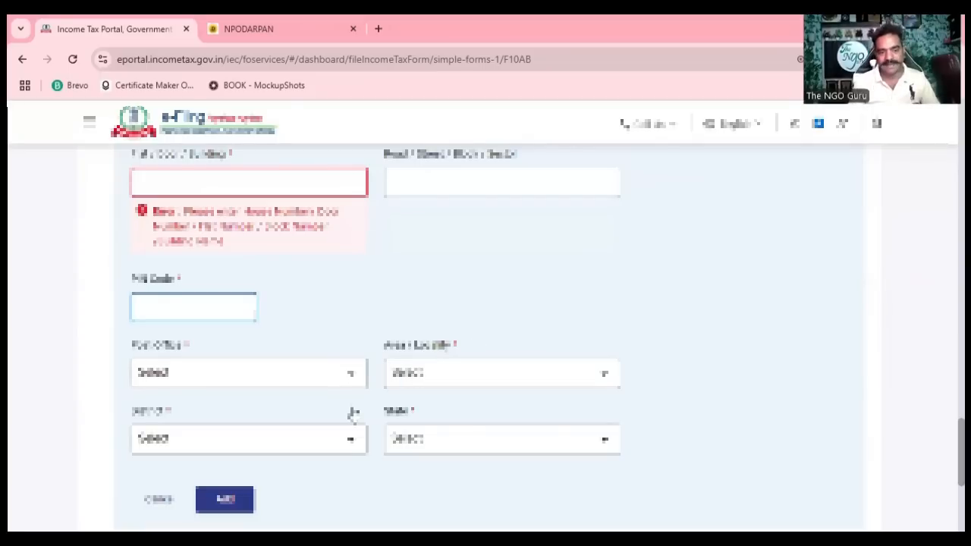
scroll(242, 364, "down", 1)
scroll(260, 336, "up", 1)
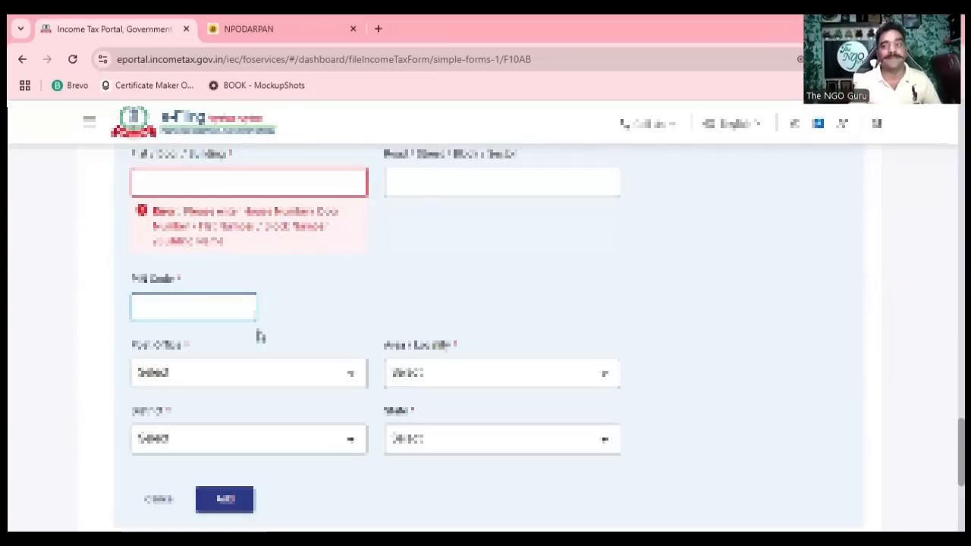
Step: Review the added key person entry and save the Incorporation/constitution, Other Registrations and Key Persons details section
scroll(369, 298, "up", 5)
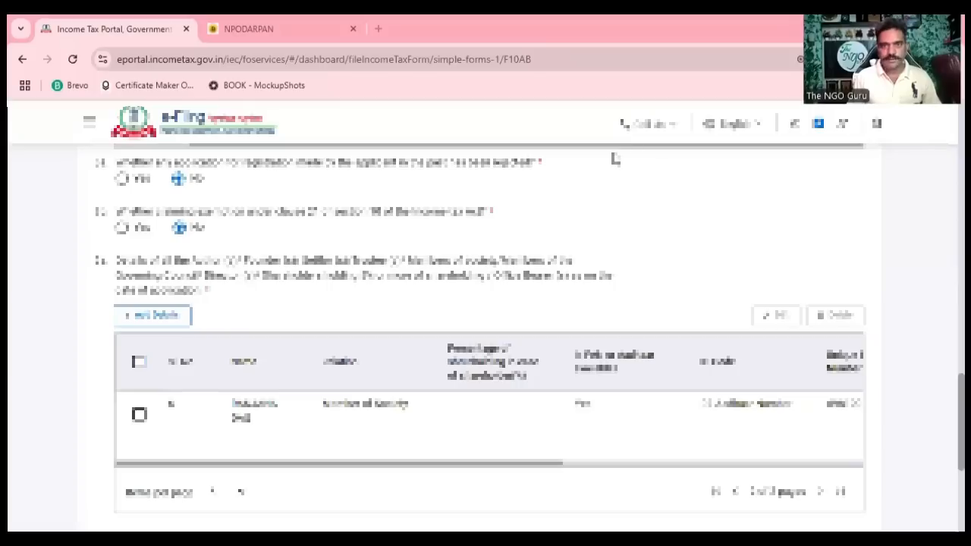
scroll(299, 310, "down", 2)
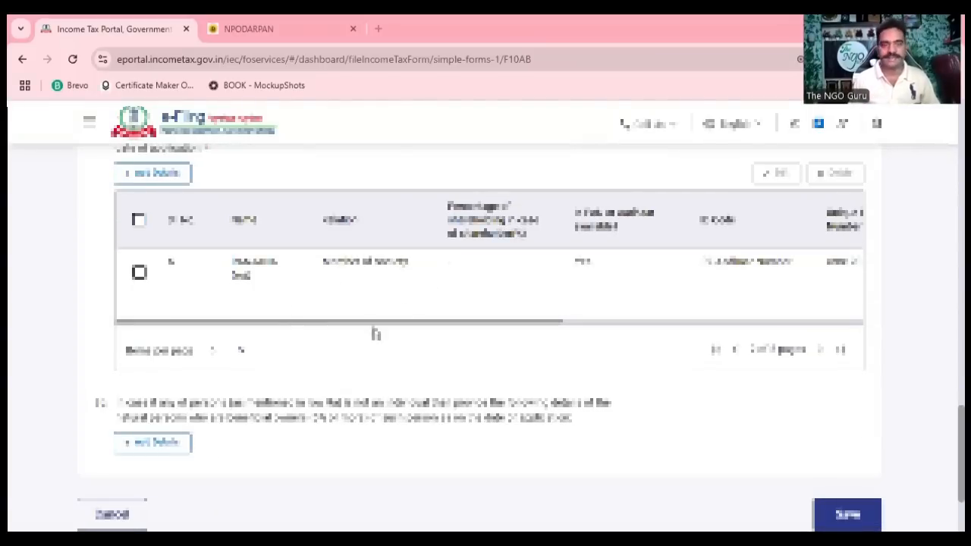
scroll(310, 351, "down", 2)
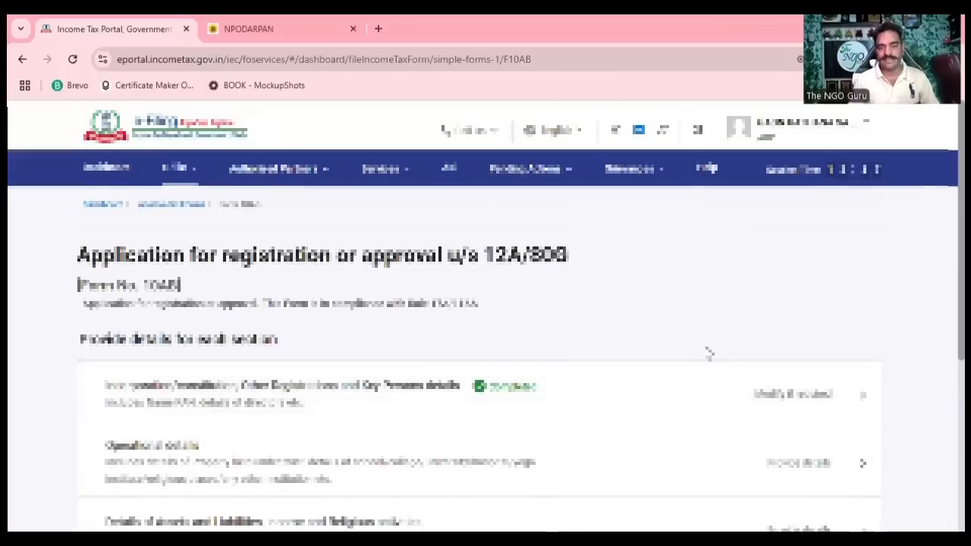
Step: Open the Operational details section and read its questions on managed institutions, property held under trust, business profits, bank accounts and land
scroll(485, 303, "down", 2)
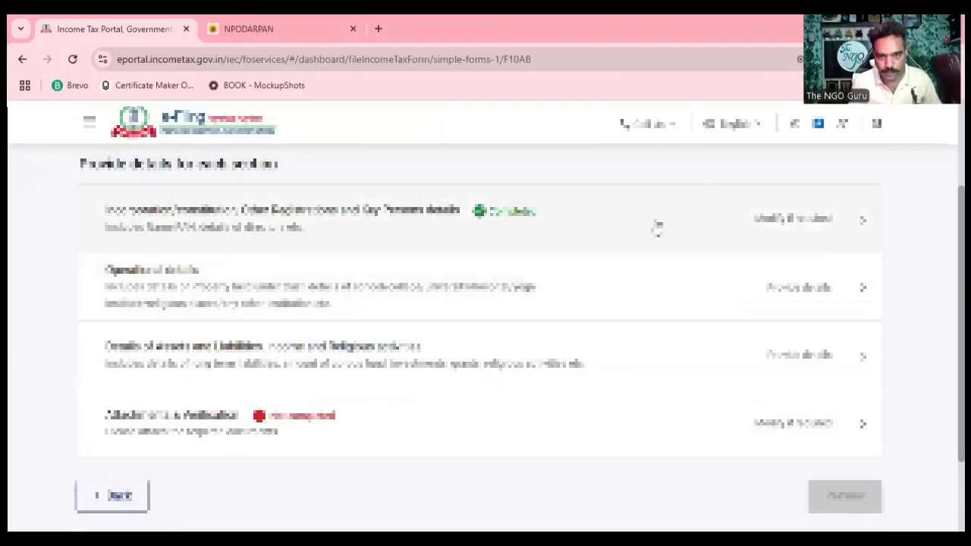
left_click(724, 296)
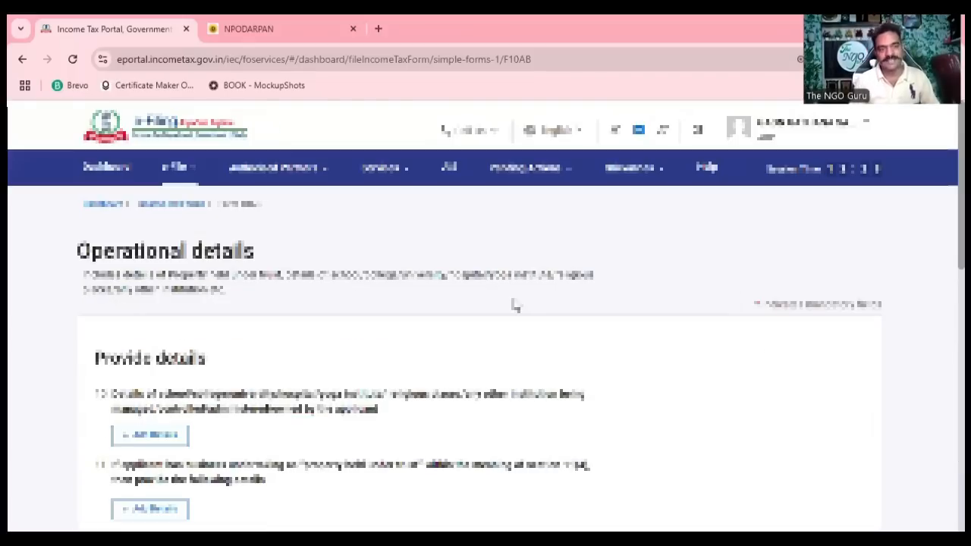
scroll(516, 303, "down", 3)
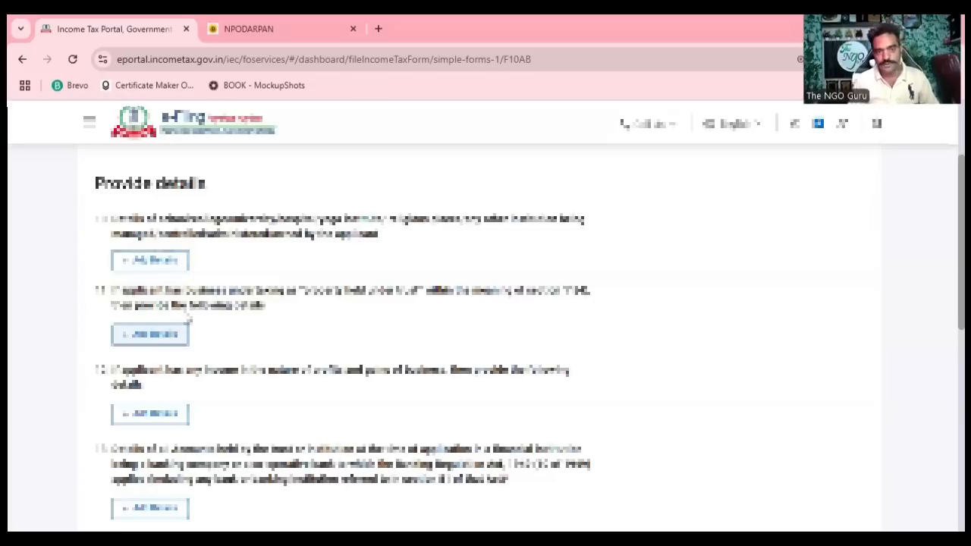
scroll(176, 314, "down", 1)
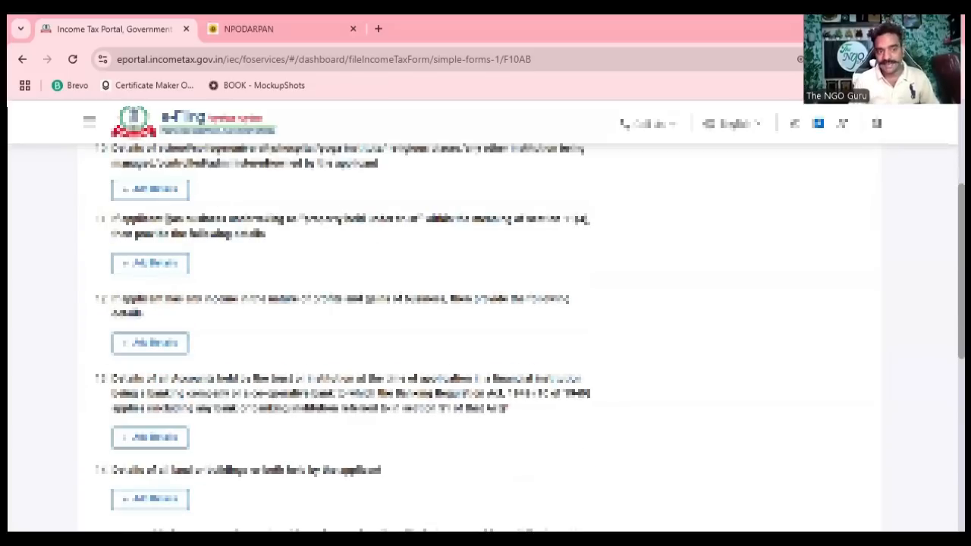
left_click_drag(307, 220, 433, 221)
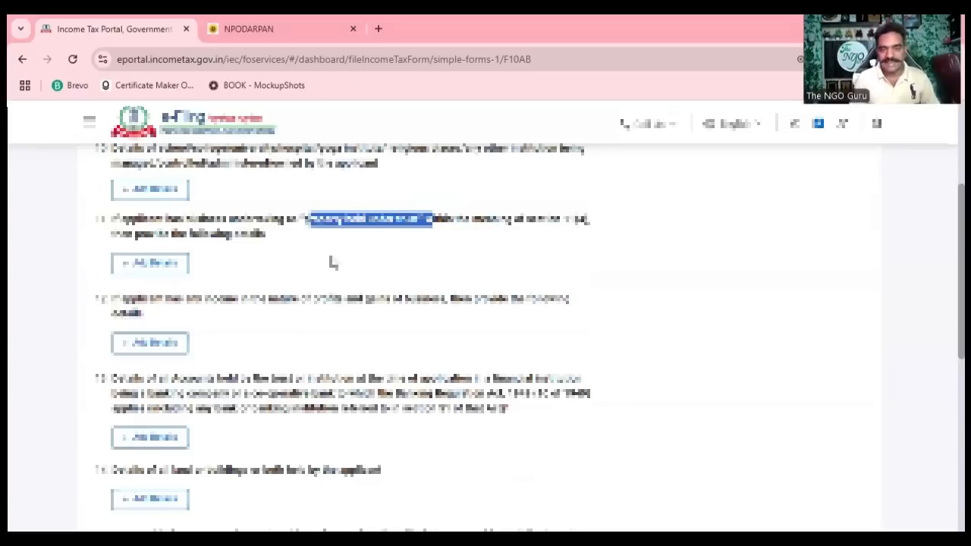
scroll(332, 261, "down", 1)
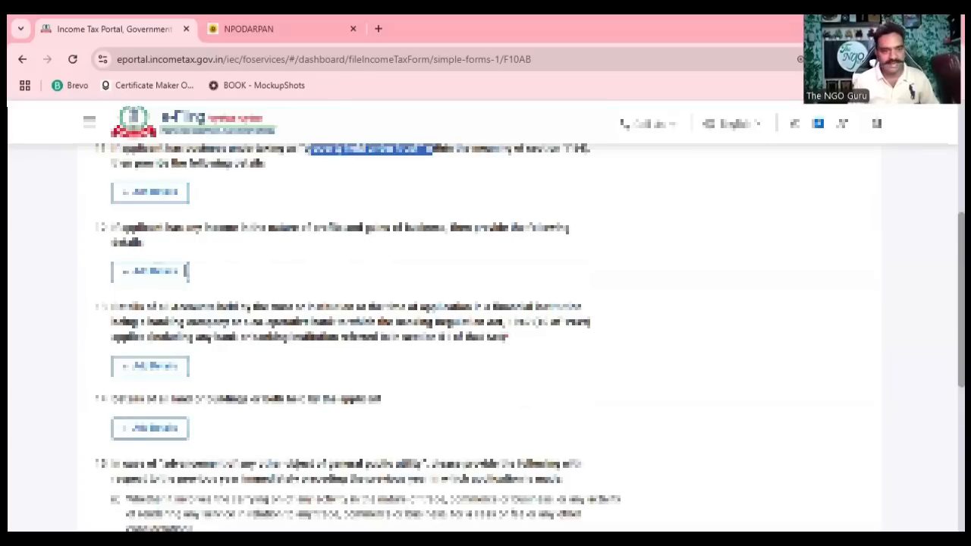
scroll(186, 270, "down", 1)
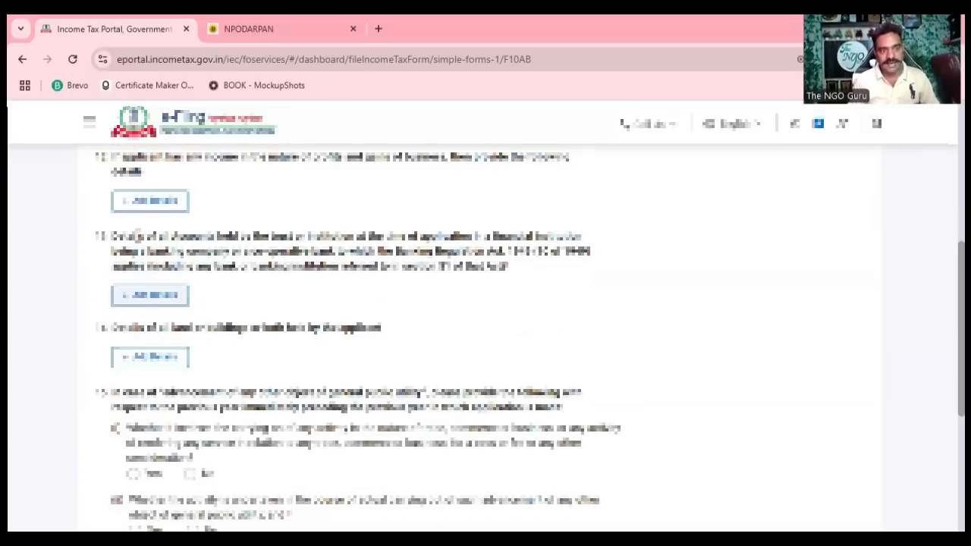
Step: Go through the bank account details and the general public utility question, and save the Operational details section
left_click_drag(114, 236, 265, 240)
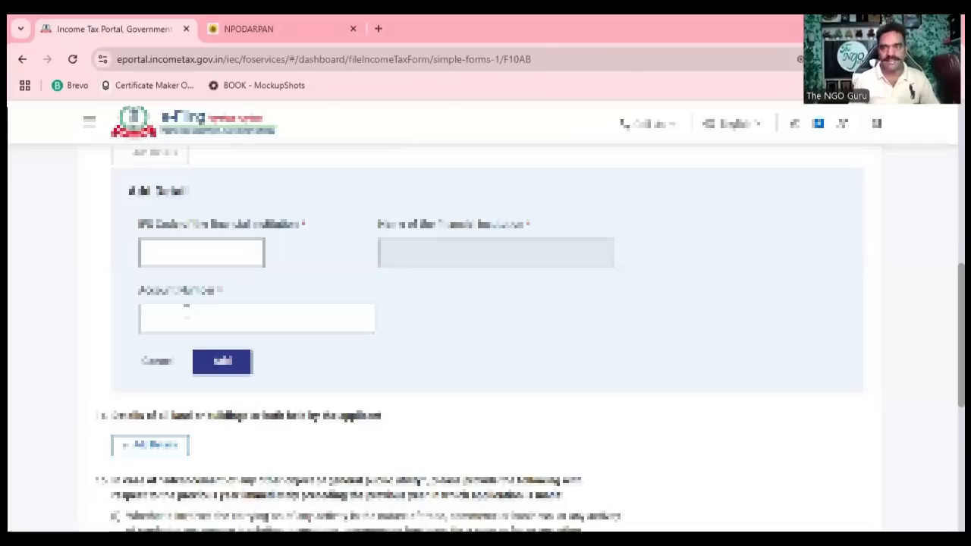
left_click(185, 311)
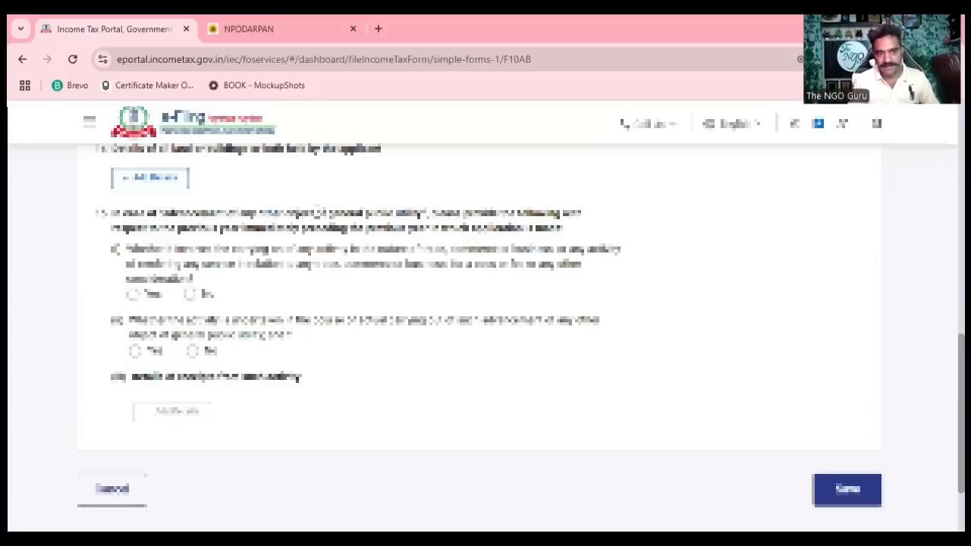
left_click_drag(162, 213, 419, 214)
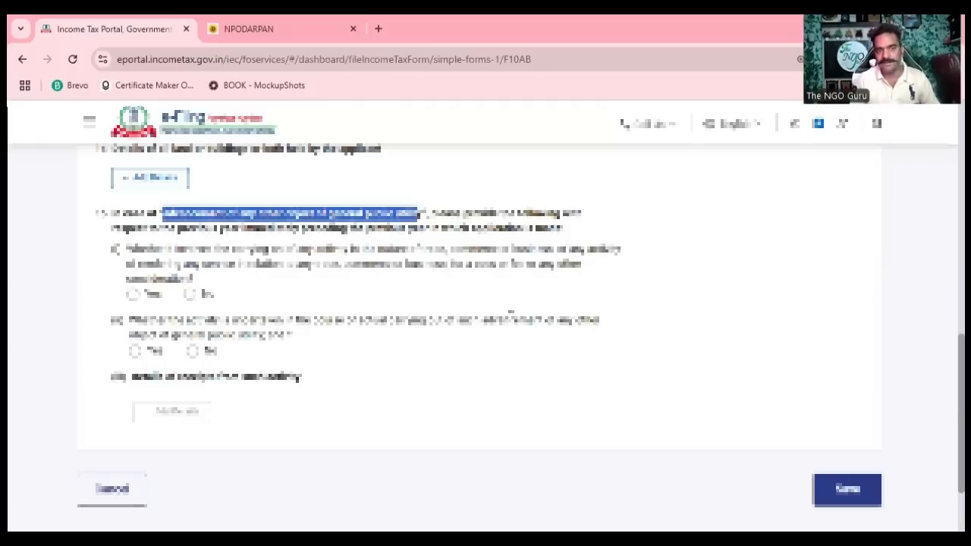
left_click(836, 502)
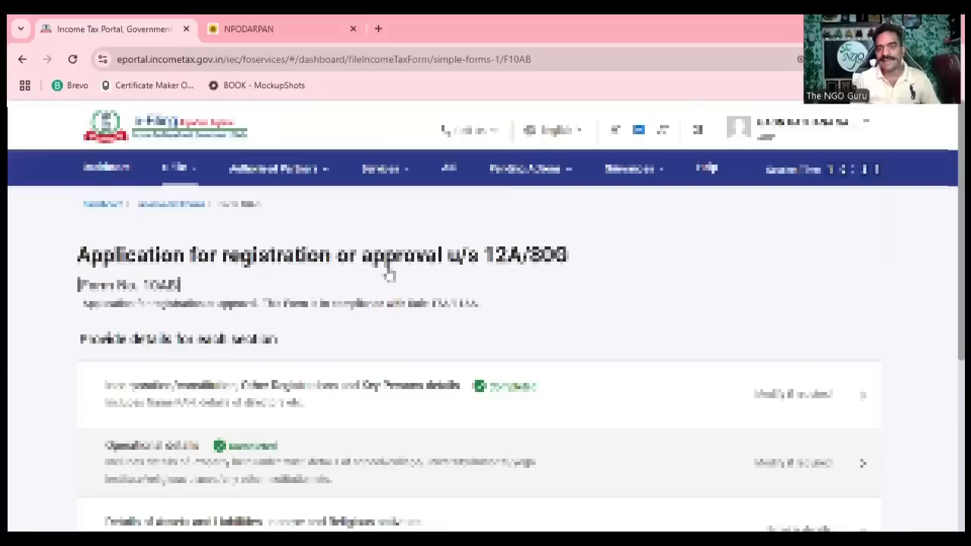
Step: Open the Details of Assets and Liabilities, Income and Religious activities section and look over its return filing, liability and asset fields
scroll(388, 274, "down", 2)
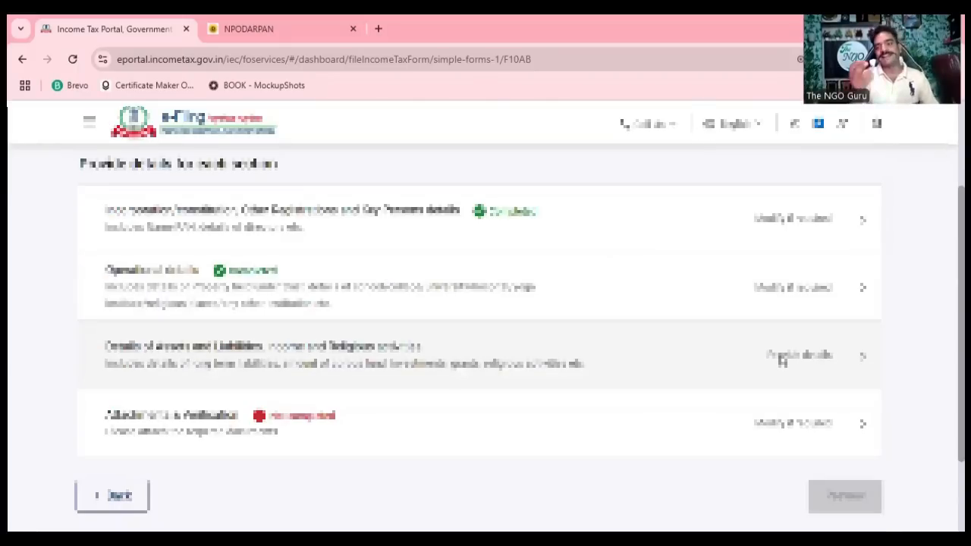
left_click(782, 362)
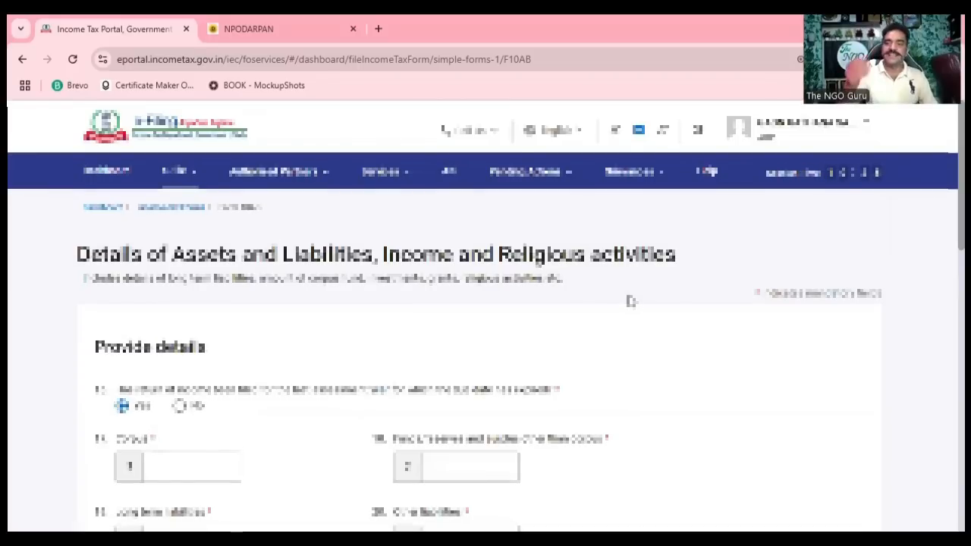
scroll(630, 301, "down", 1)
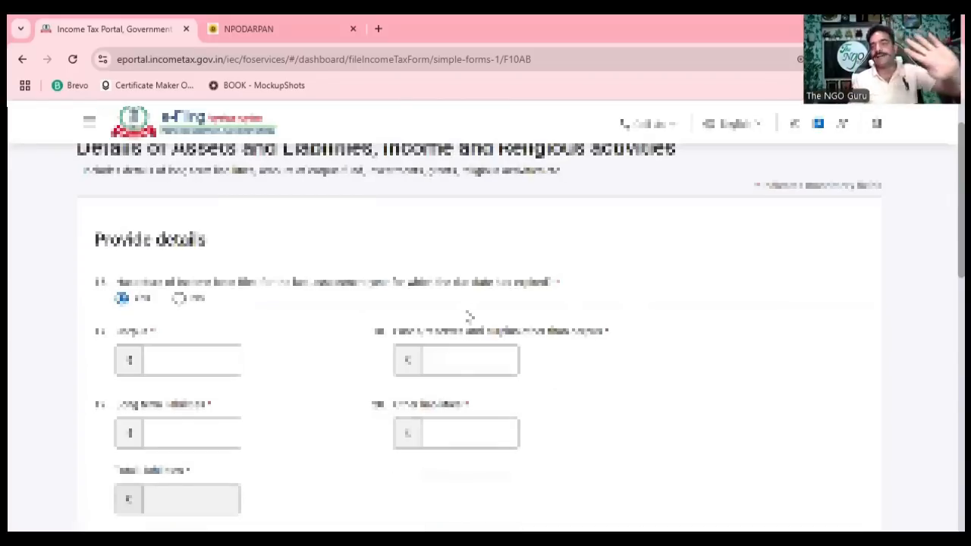
scroll(469, 317, "down", 1)
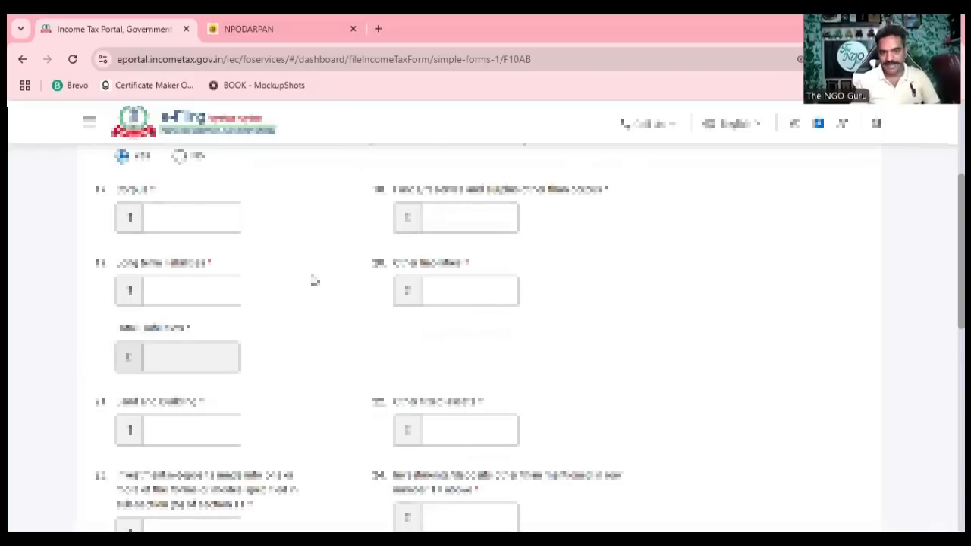
scroll(314, 281, "down", 1)
scroll(318, 277, "up", 1)
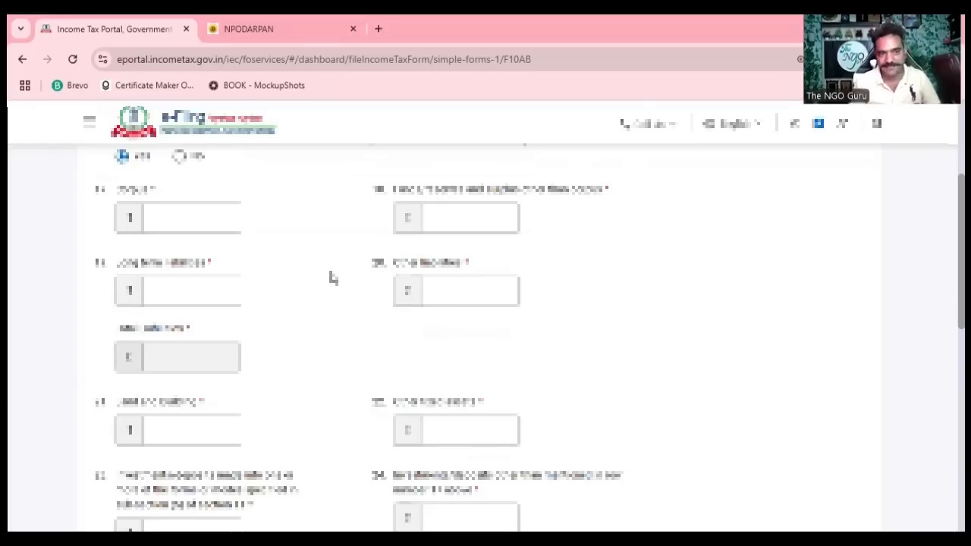
scroll(333, 278, "up", 2)
scroll(331, 280, "down", 1)
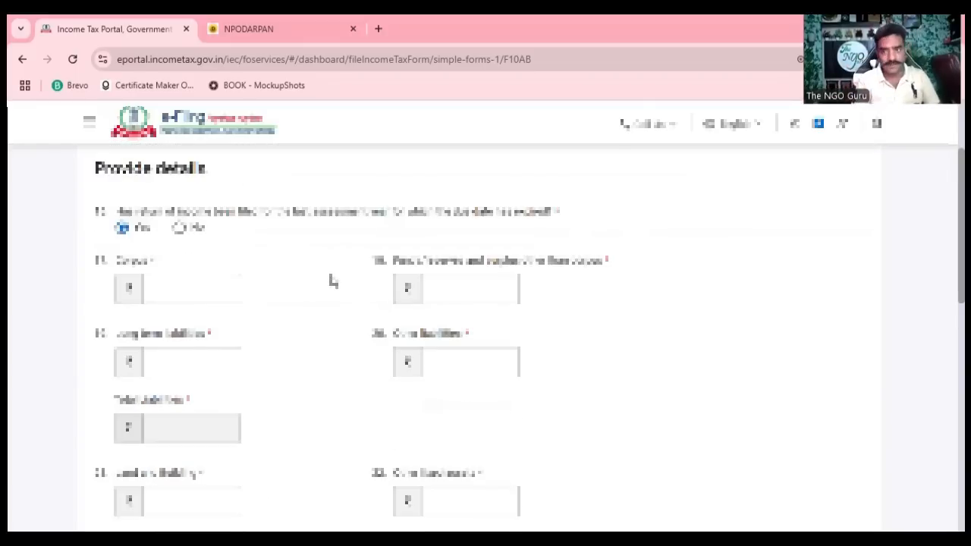
Step: Check the entry hints for corpus, reserves and surplus, long term liabilities, other liabilities, and land and building
left_click(218, 288)
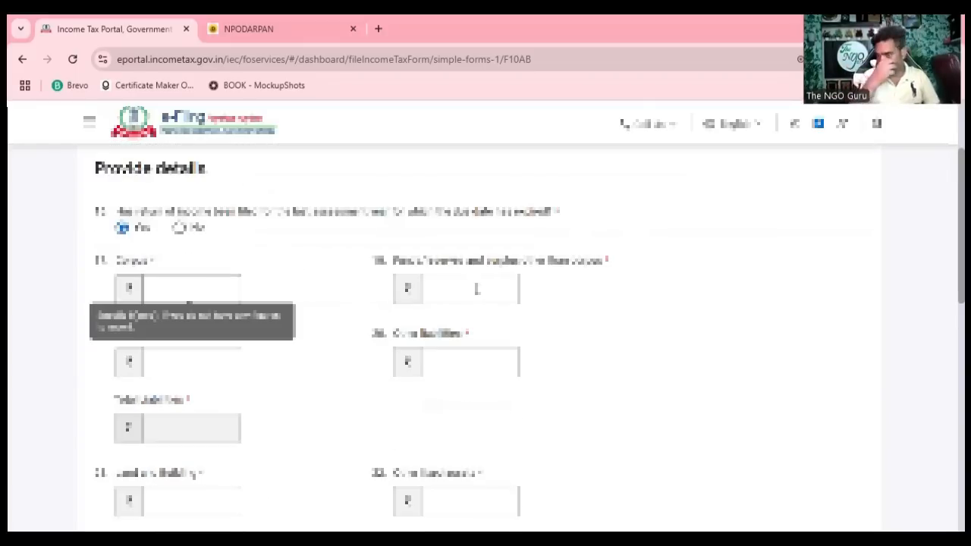
left_click(476, 289)
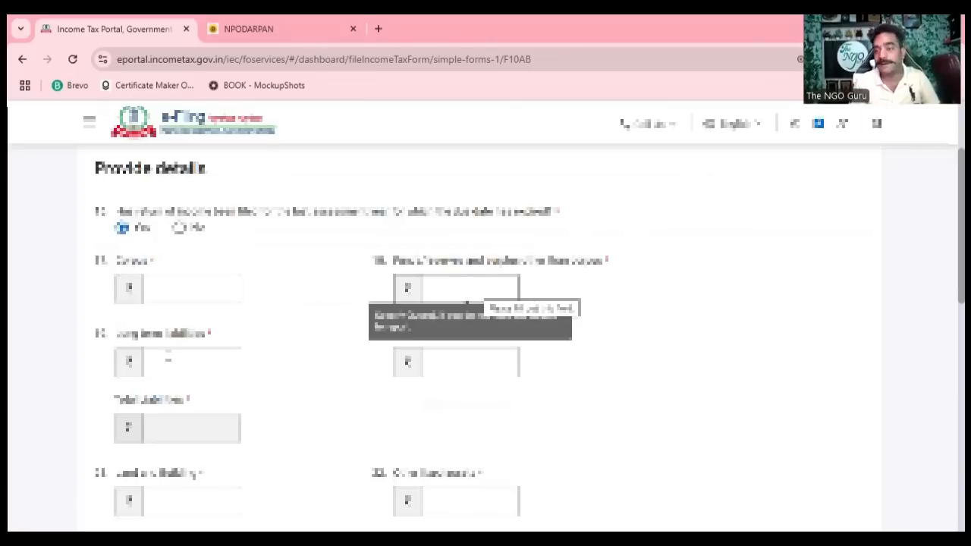
left_click(168, 359)
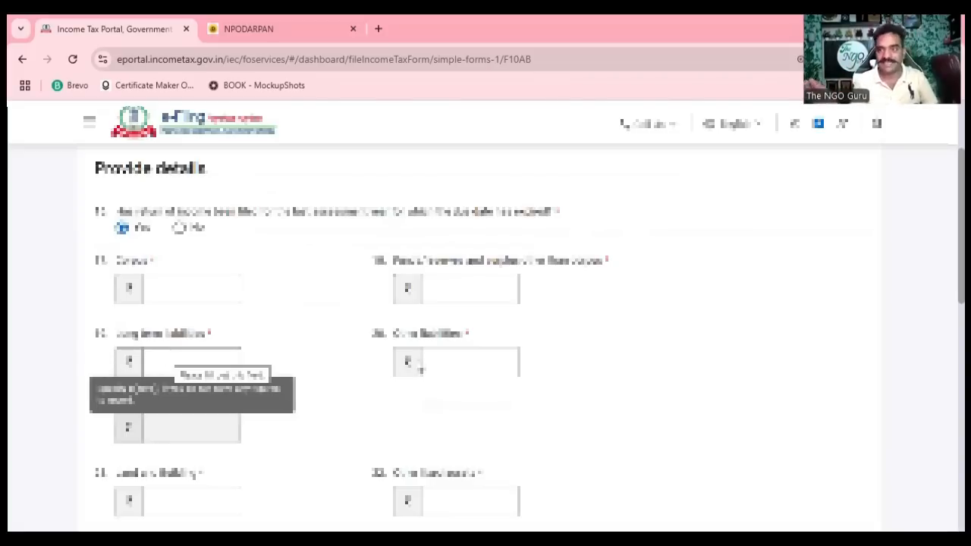
left_click(421, 368)
left_click(193, 438)
scroll(195, 340, "down", 3)
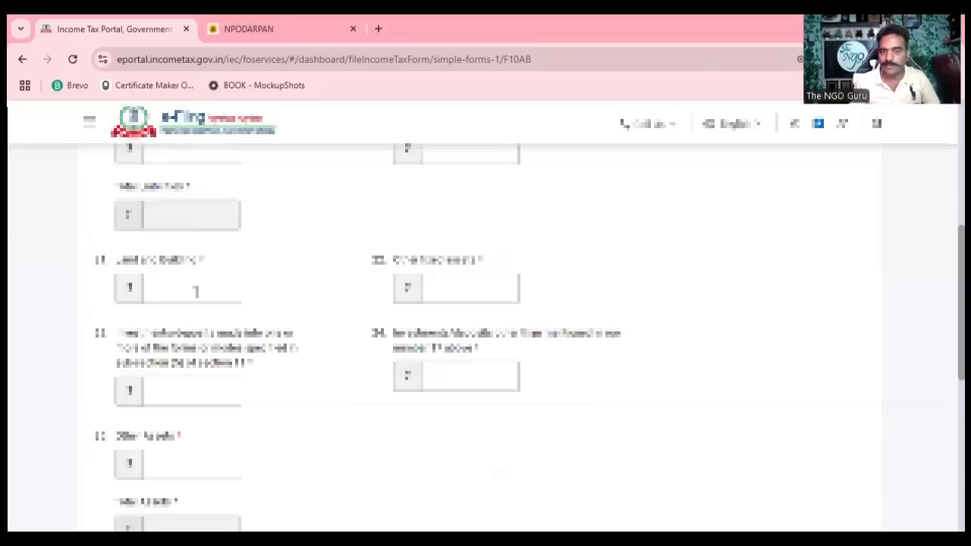
left_click(195, 292)
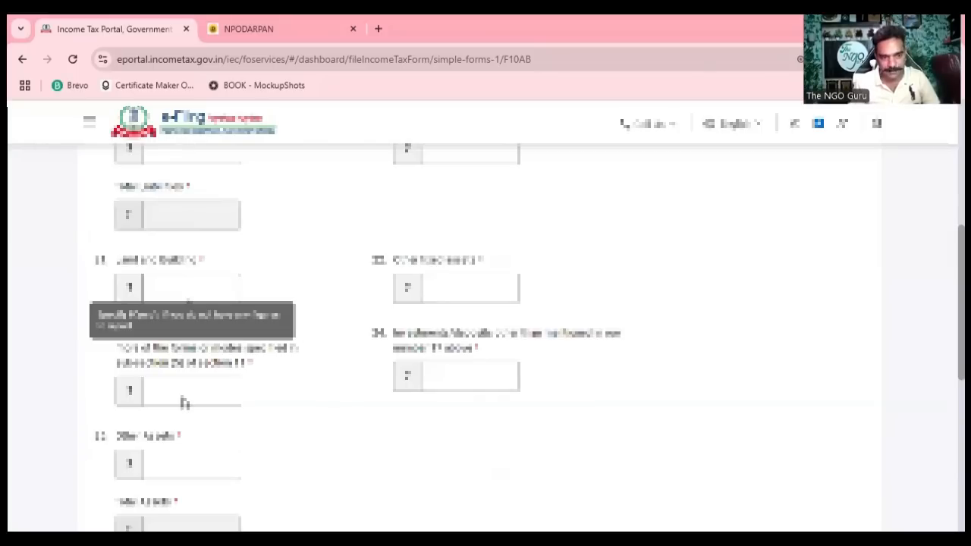
Step: Open a new income entry for the previous years and look over its financial year options, grant fields and other income field
scroll(186, 402, "down", 1)
scroll(159, 311, "down", 3)
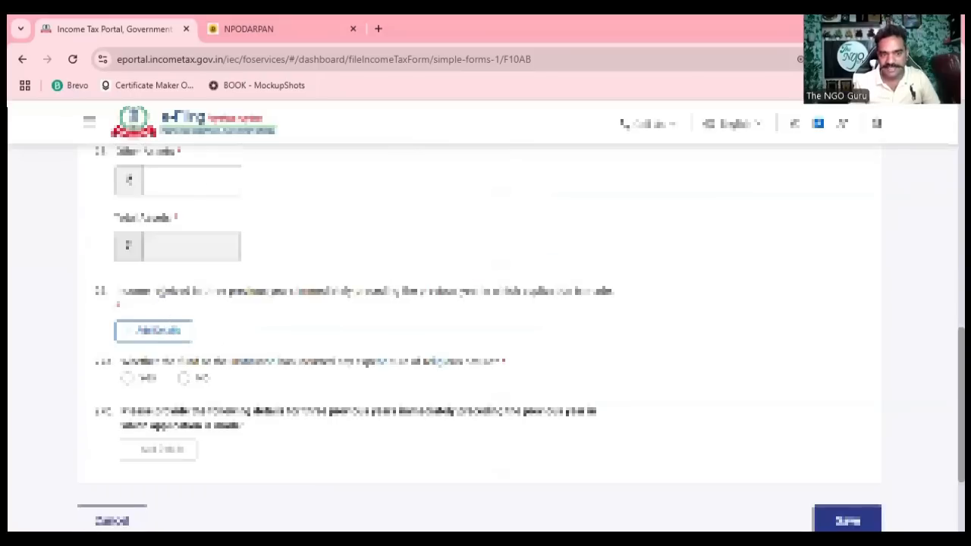
left_click(145, 341)
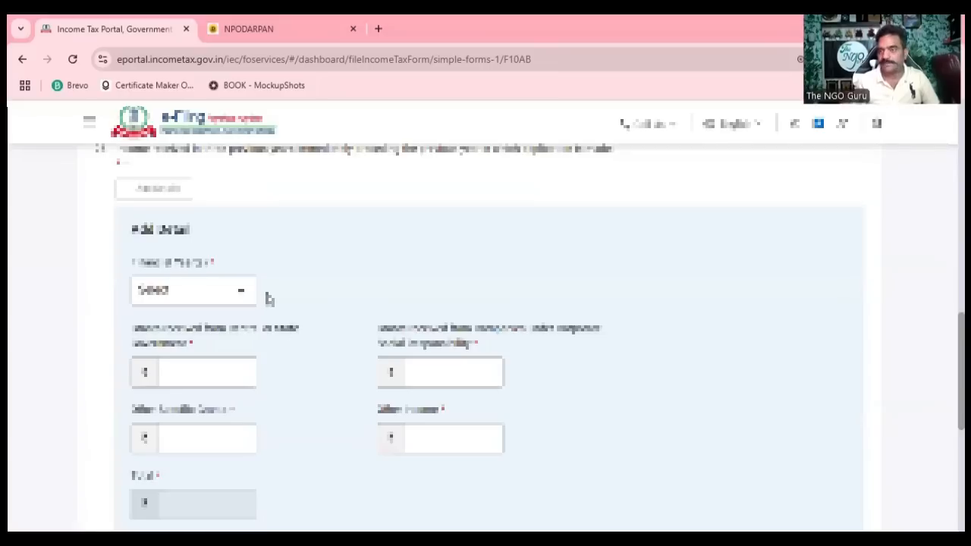
scroll(267, 298, "down", 1)
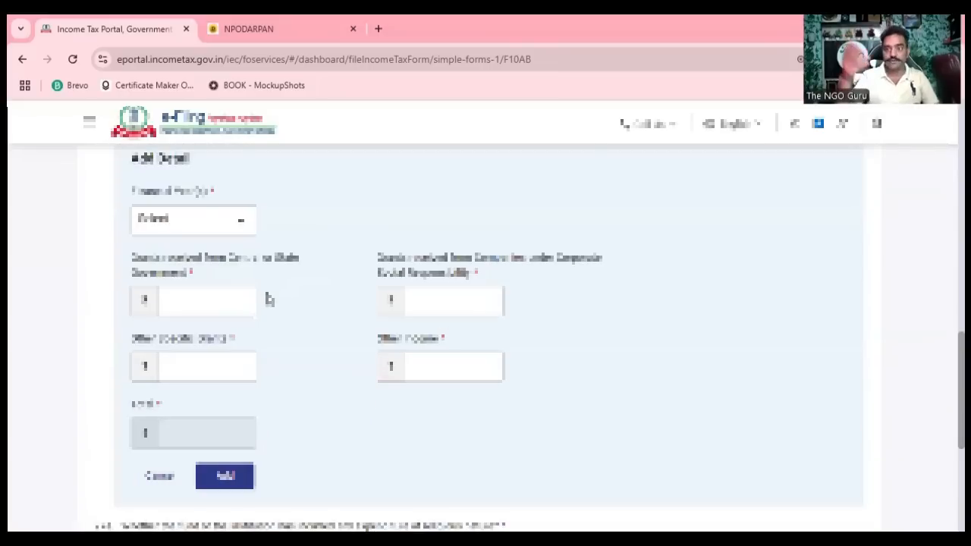
left_click(189, 222)
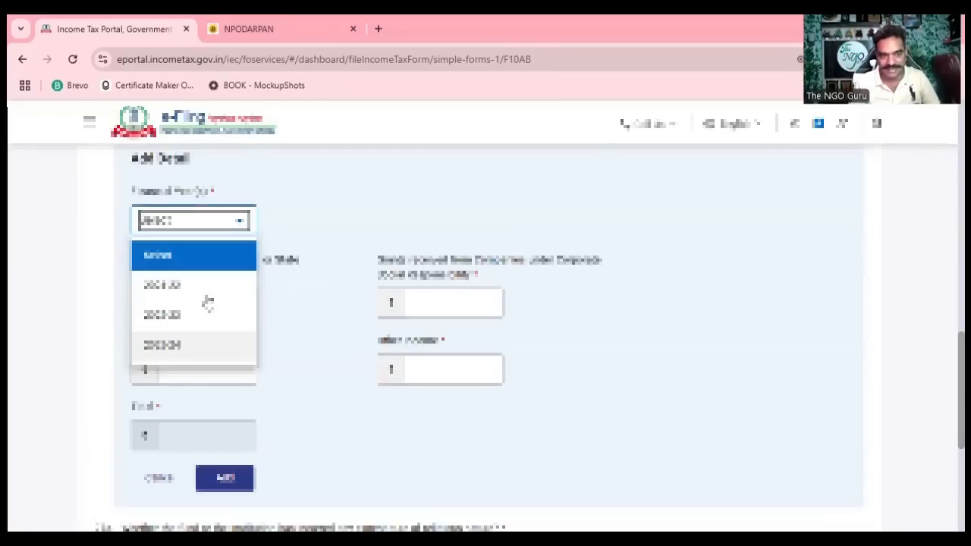
left_click(209, 255)
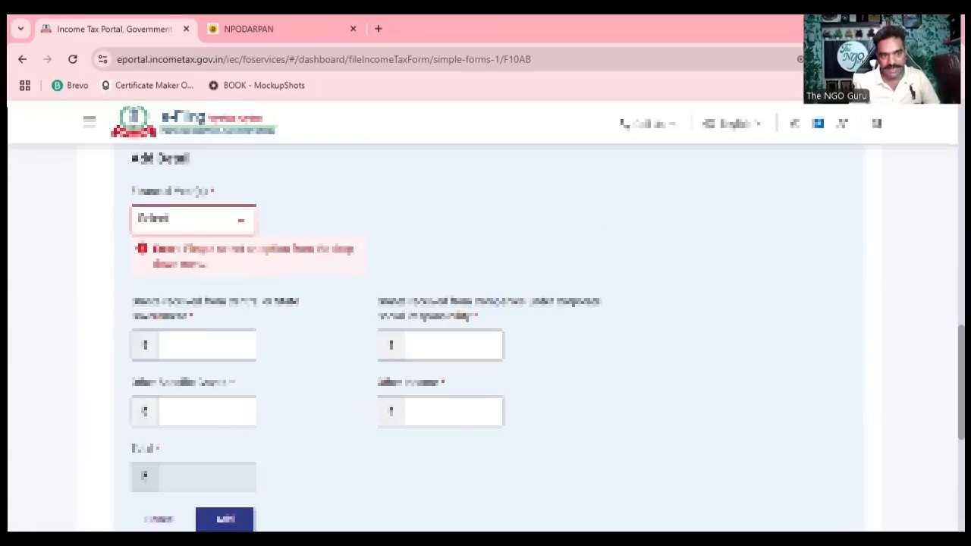
scroll(200, 265, "down", 1)
scroll(198, 276, "up", 1)
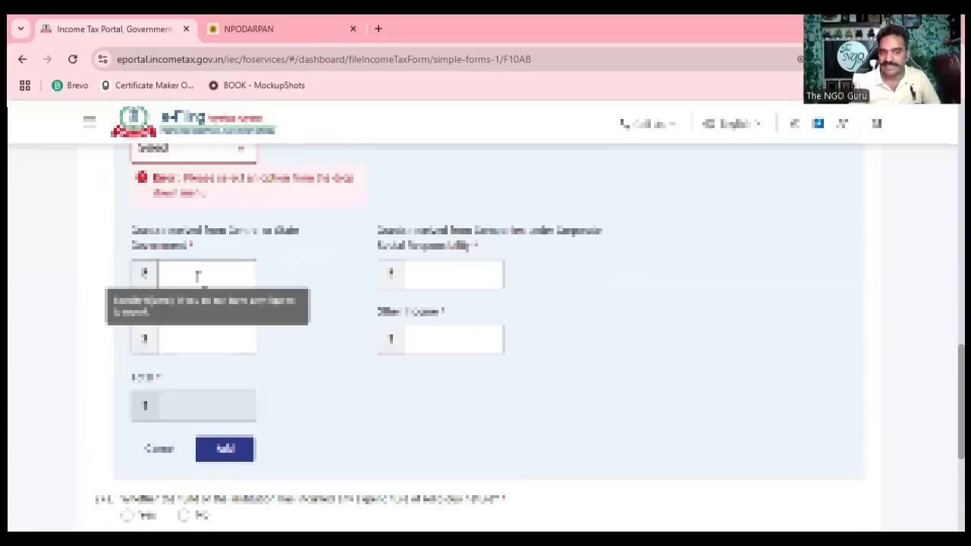
left_click(199, 276)
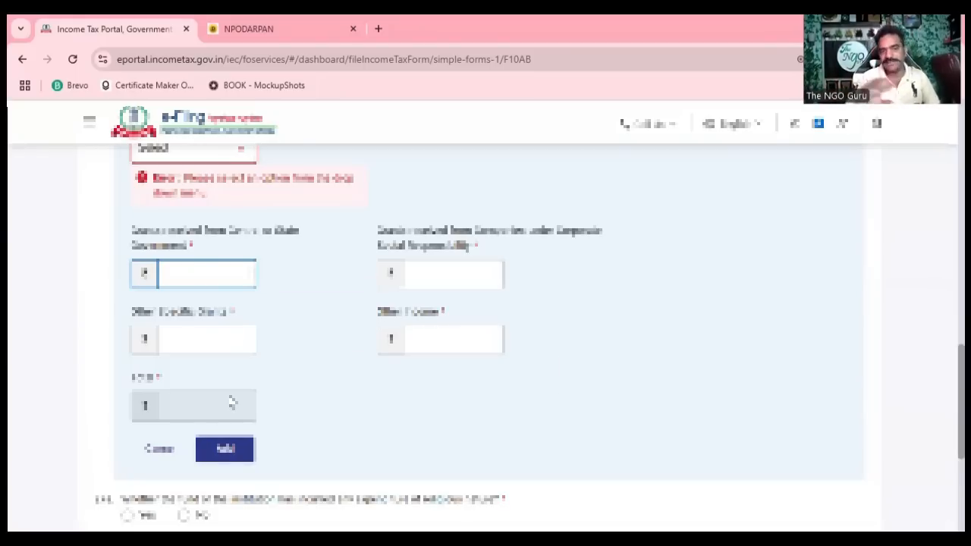
scroll(232, 402, "down", 2)
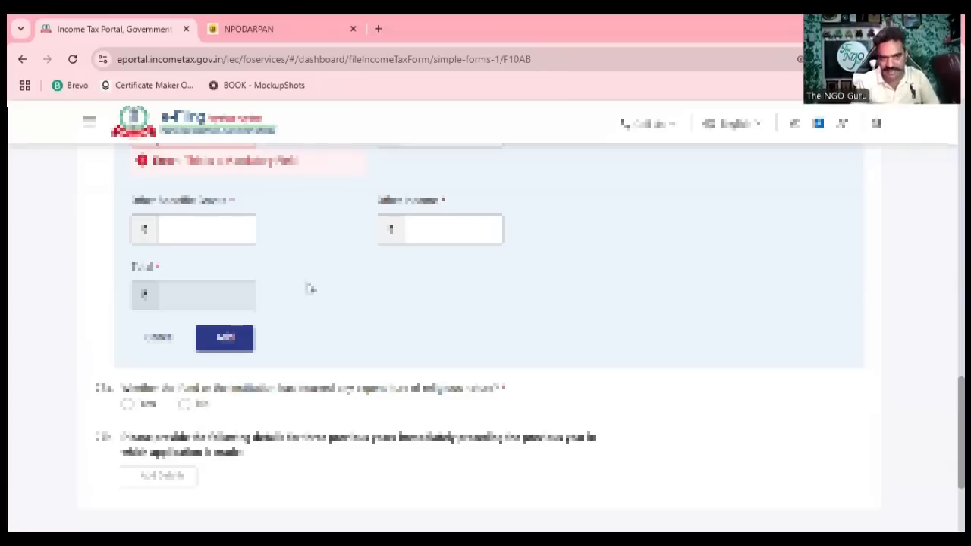
Step: Review the income table for the three previous years, including government grants, CSR grants, other specific grants and other income
scroll(306, 286, "up", 4)
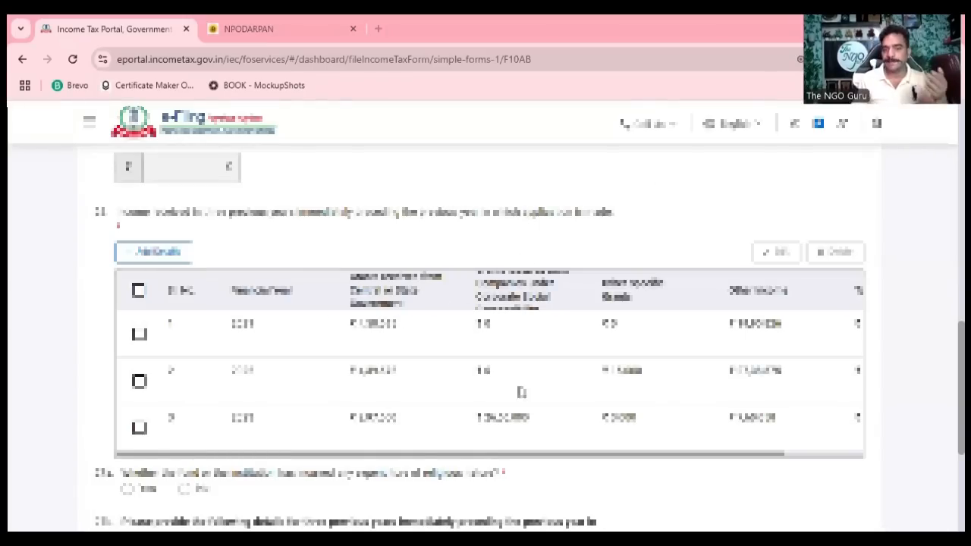
scroll(650, 349, "up", 1)
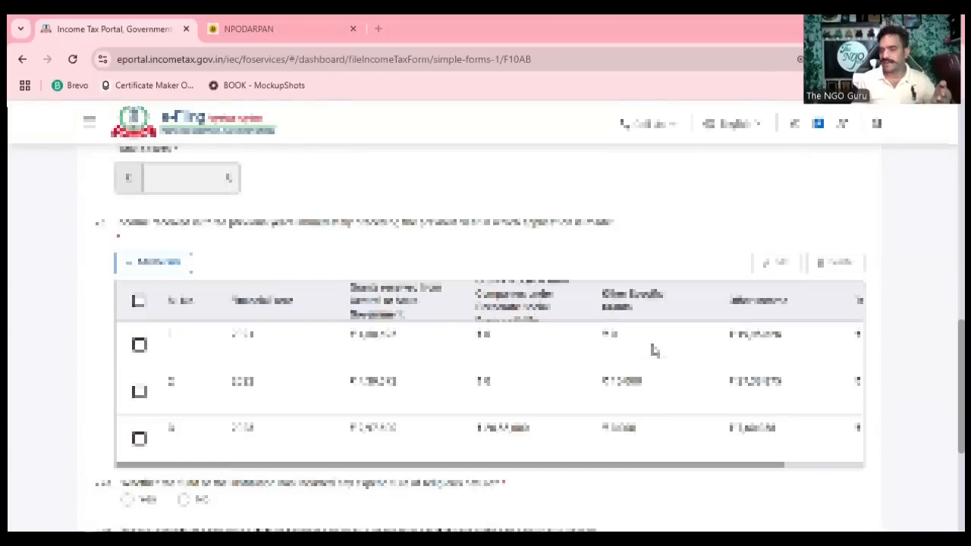
scroll(682, 341, "down", 2)
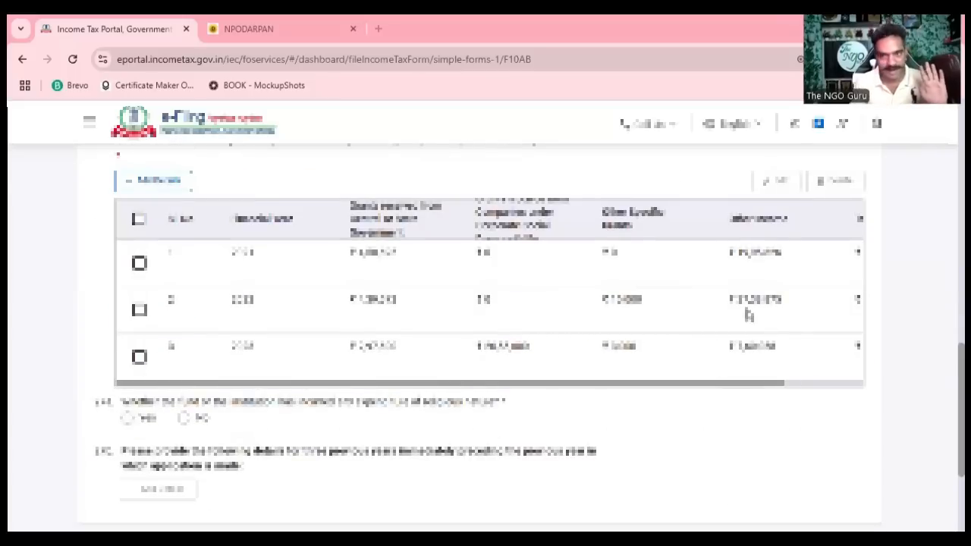
scroll(560, 305, "down", 2)
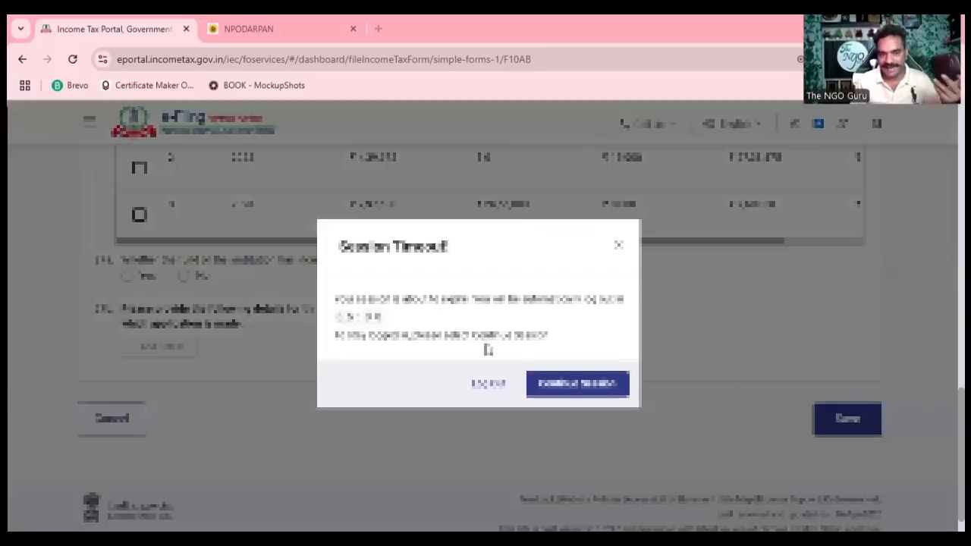
Step: Continue the expiring session and save the Details of Assets and Liabilities, Income and Religious activities section
left_click(569, 395)
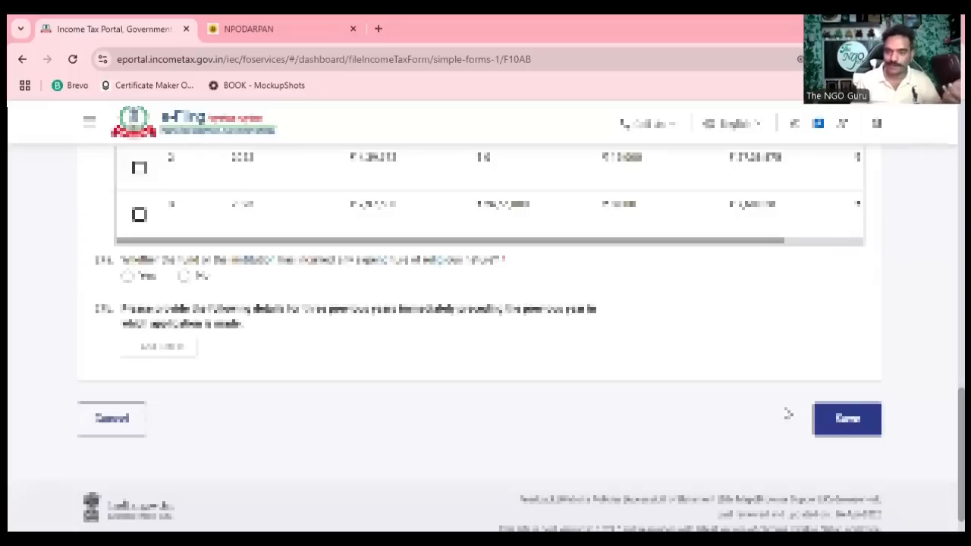
left_click(839, 428)
scroll(524, 319, "down", 3)
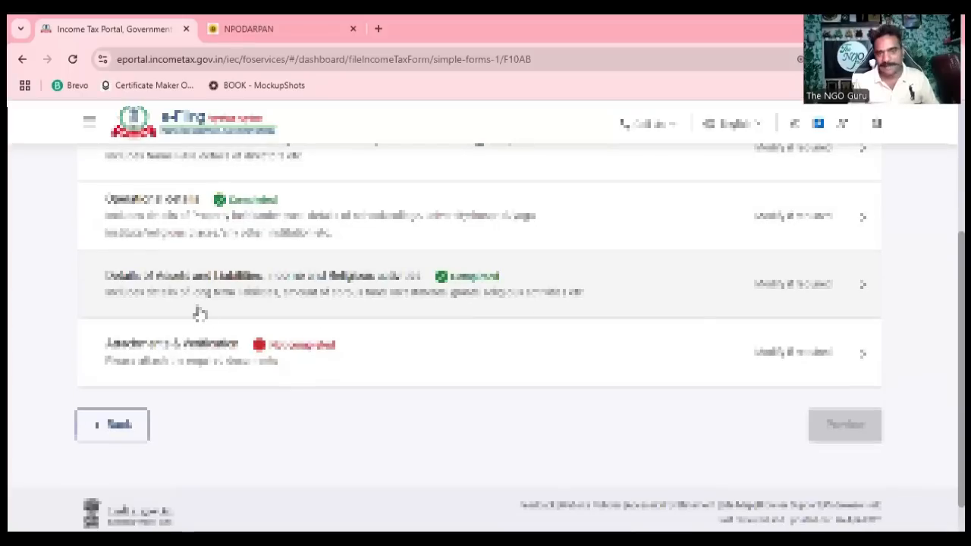
Step: Open the Attachments & Verification section and read the file notes and the trust creation, registration and foreign contribution document requirements
scroll(275, 265, "up", 3)
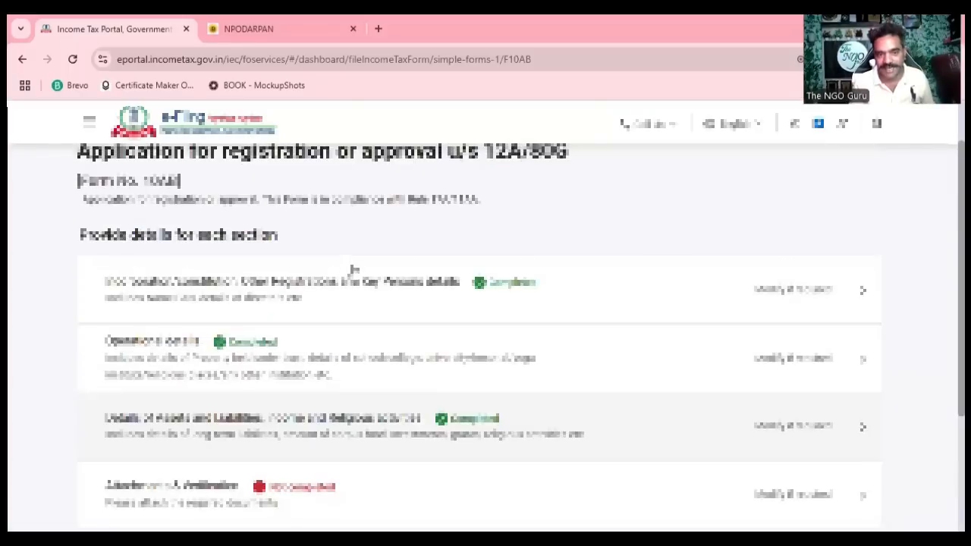
scroll(352, 271, "down", 2)
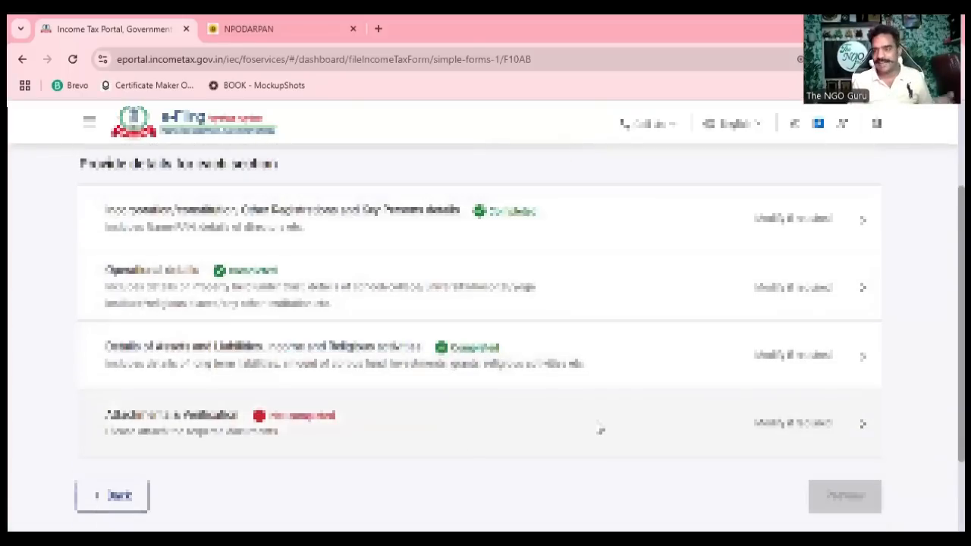
left_click(598, 428)
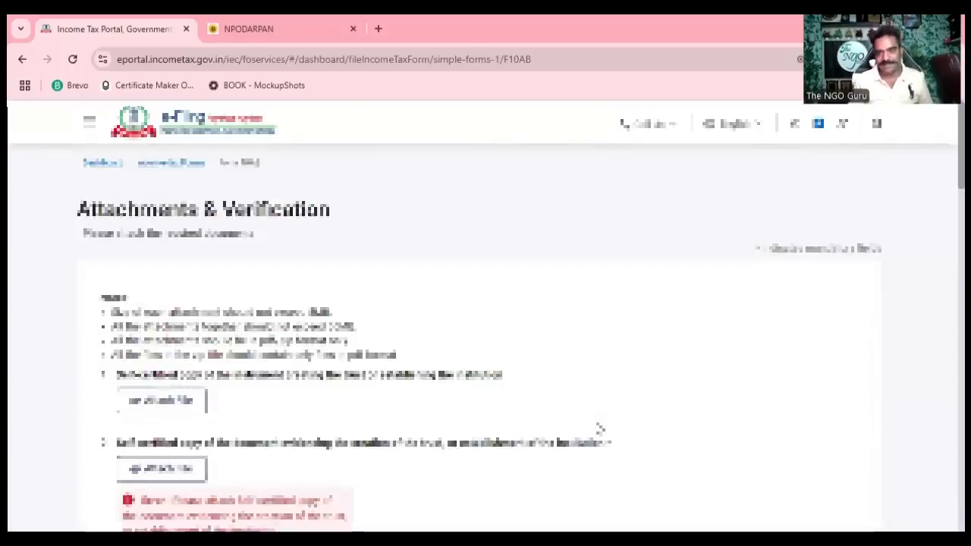
scroll(558, 326, "down", 2)
scroll(549, 304, "down", 1)
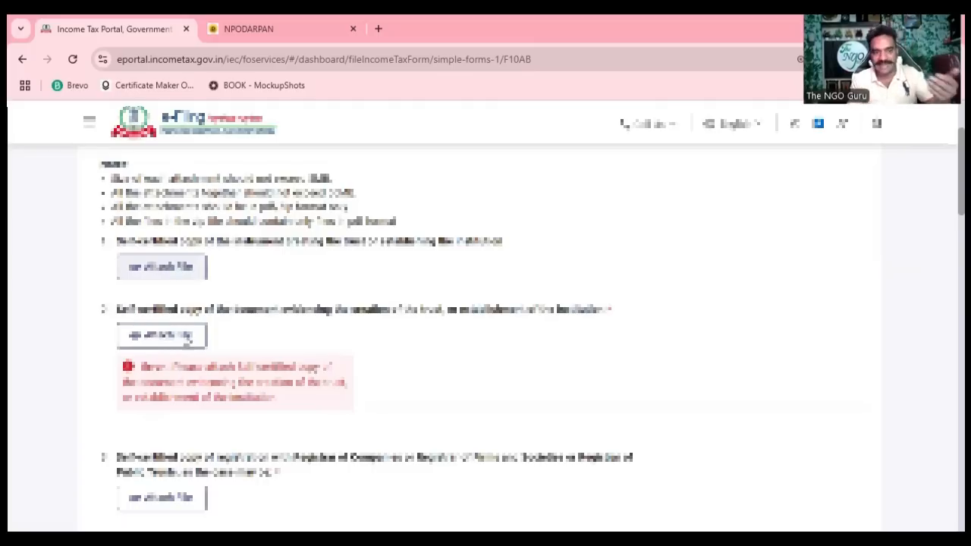
scroll(184, 349, "down", 3)
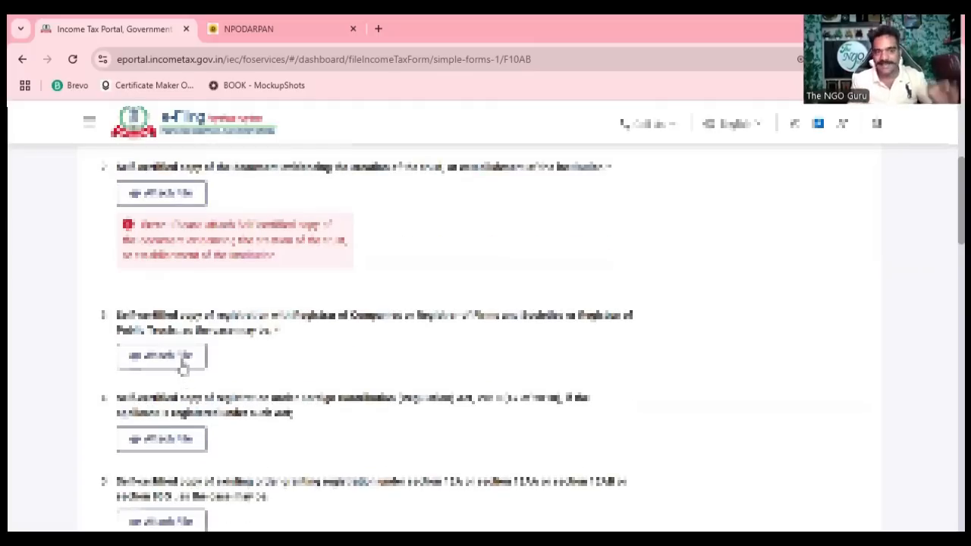
scroll(185, 364, "up", 3)
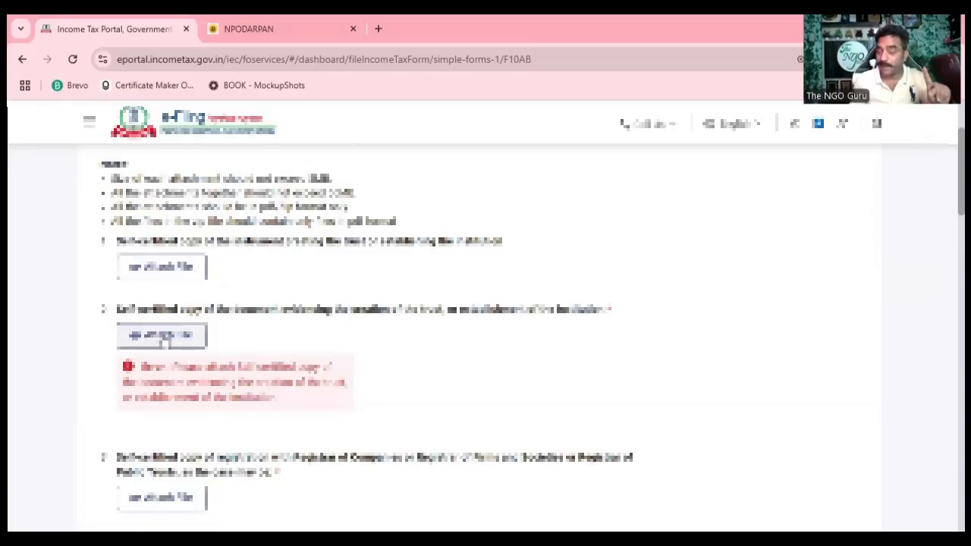
scroll(162, 341, "down", 1)
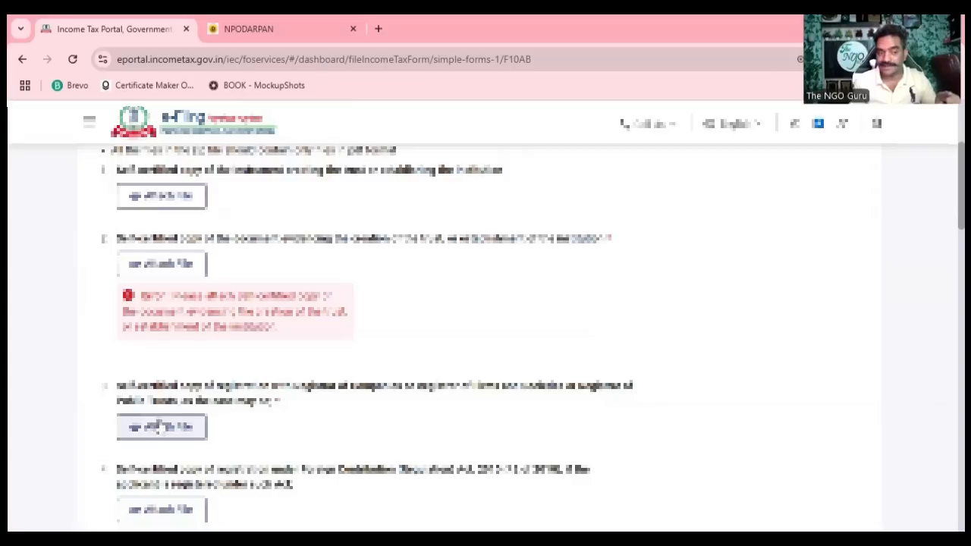
scroll(183, 264, "down", 3)
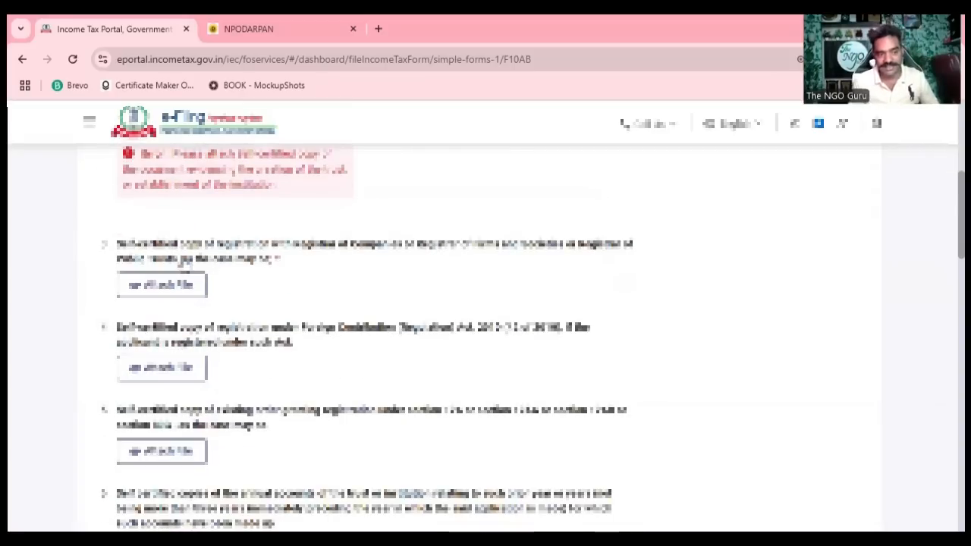
scroll(165, 311, "down", 1)
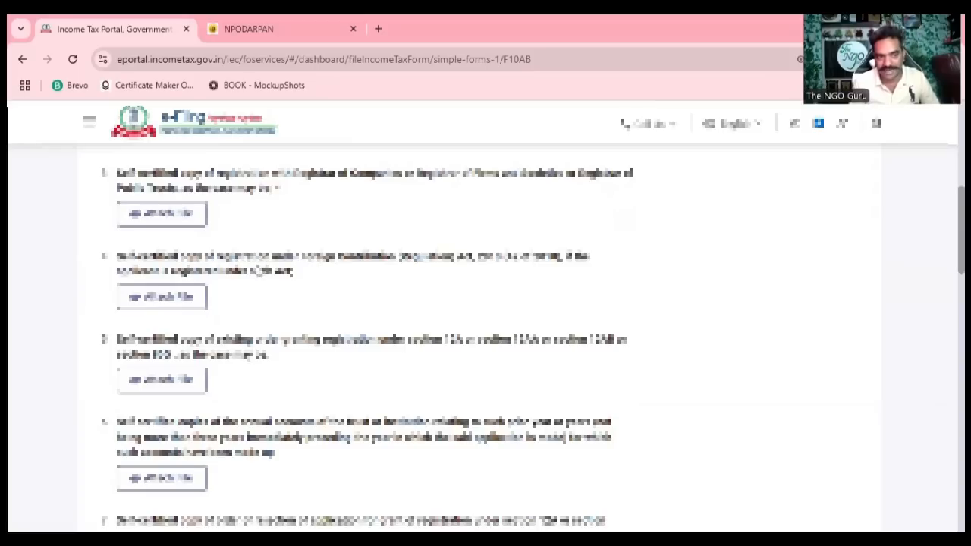
Step: Read the attachment requirements for existing registration orders, annual accounts, rejection orders and business undertakings
scroll(262, 261, "down", 1)
left_click_drag(151, 267, 286, 270)
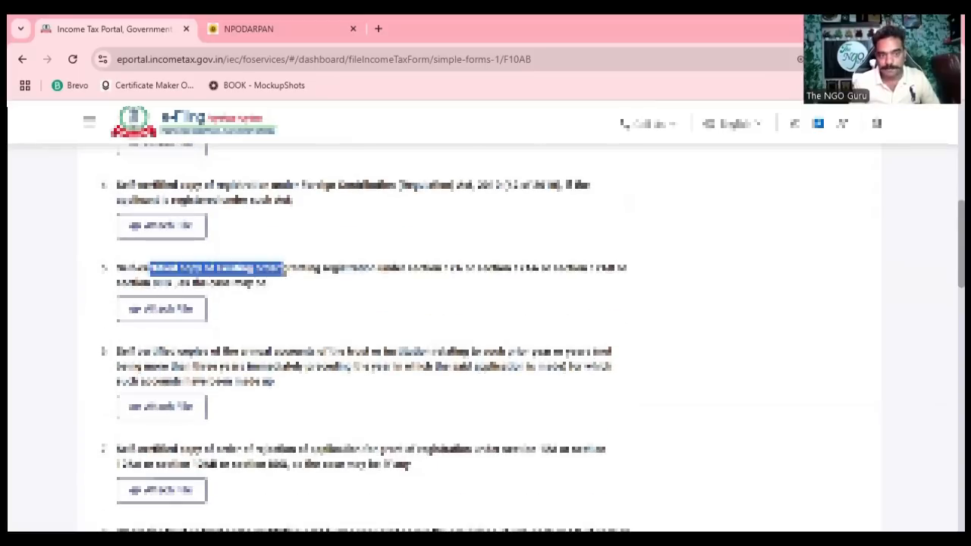
left_click(328, 278)
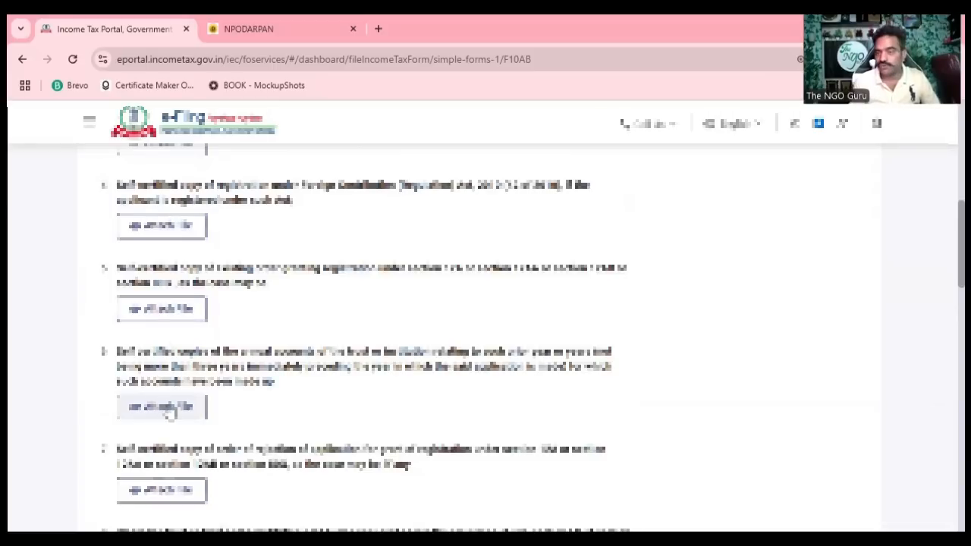
scroll(184, 401, "down", 1)
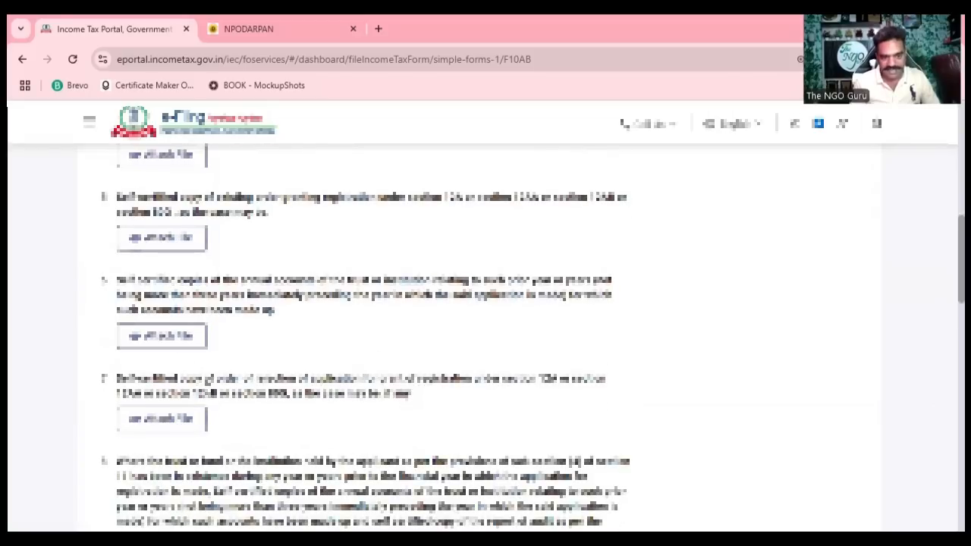
scroll(194, 383, "down", 2)
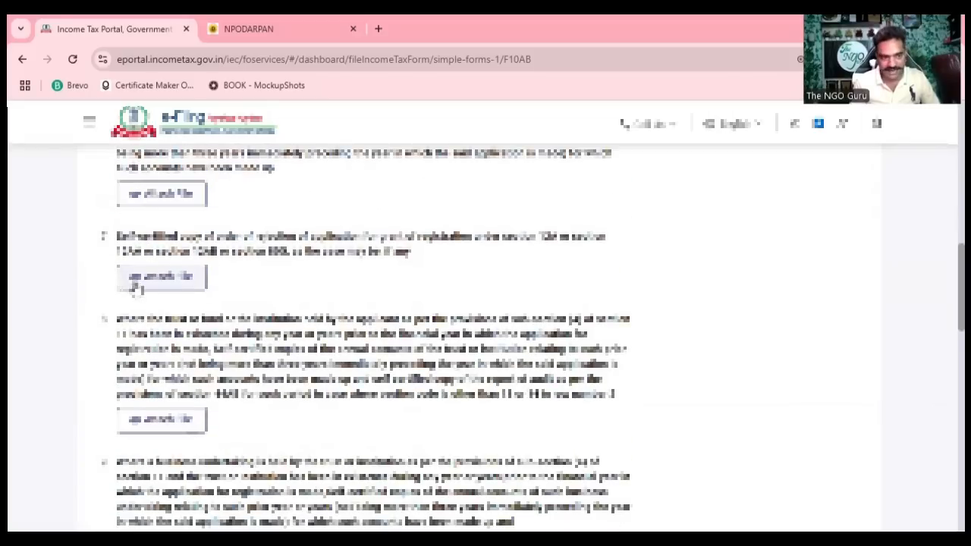
scroll(136, 284, "down", 3)
scroll(260, 373, "down", 1)
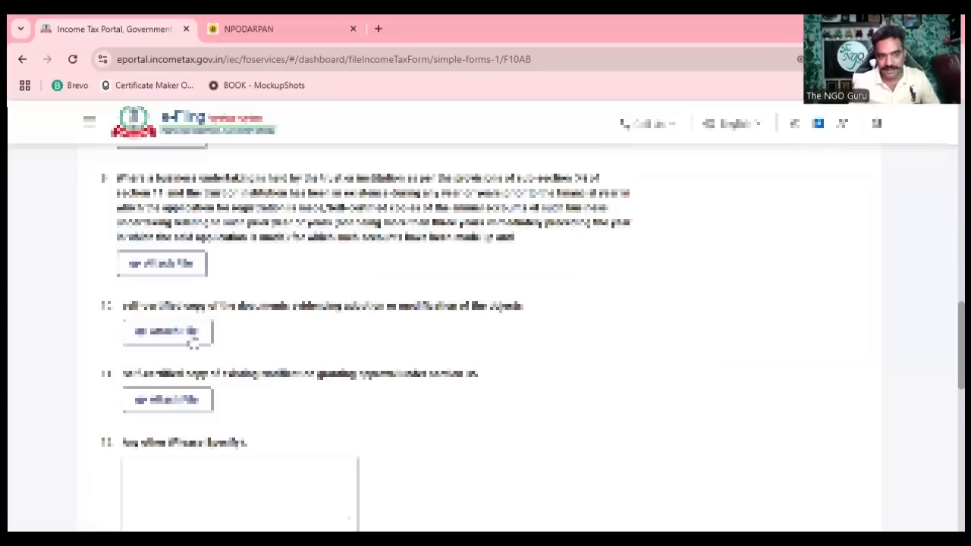
Step: Go through the other documents and reason for delay items, and set the declarant's relationship to Son in the verification
scroll(195, 330, "down", 4)
scroll(270, 343, "down", 2)
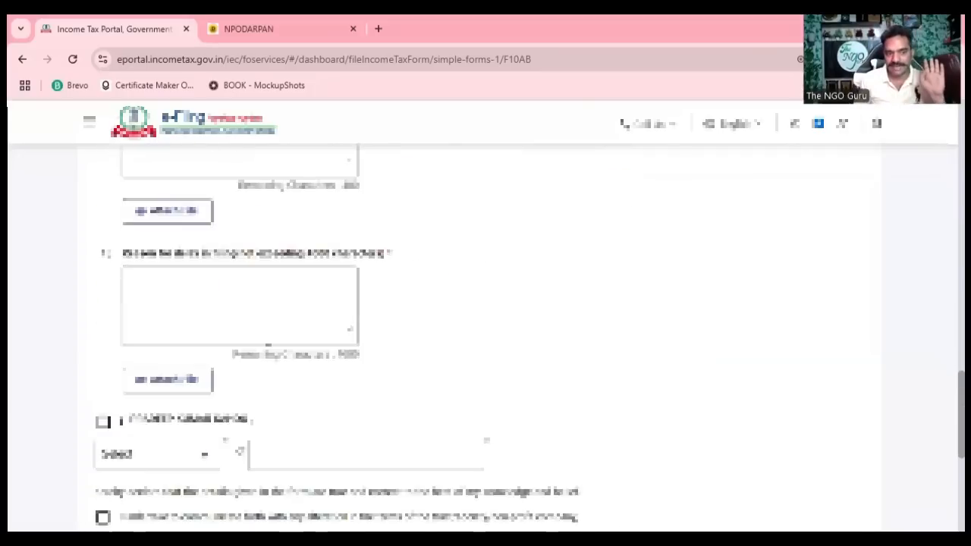
scroll(204, 318, "up", 1)
scroll(205, 317, "down", 1)
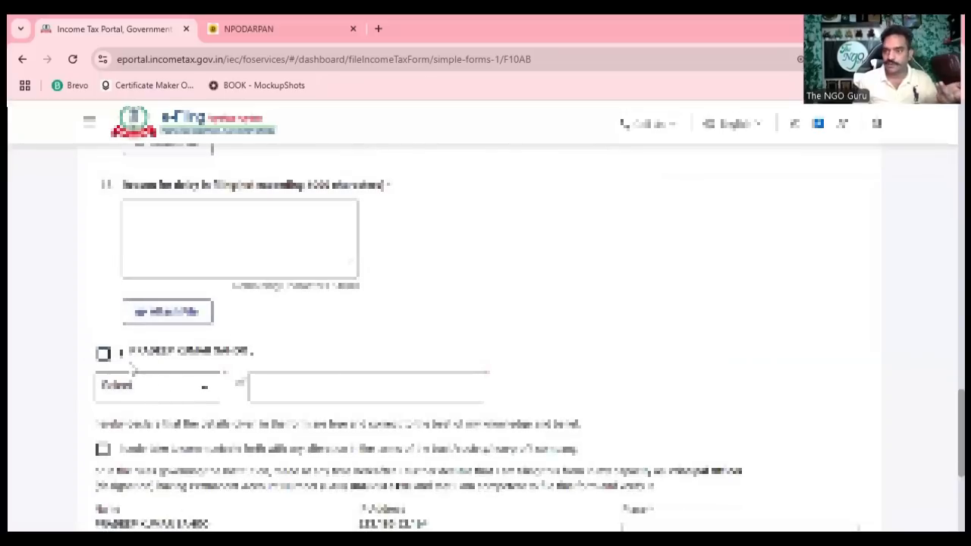
left_click(141, 390)
left_click(144, 453)
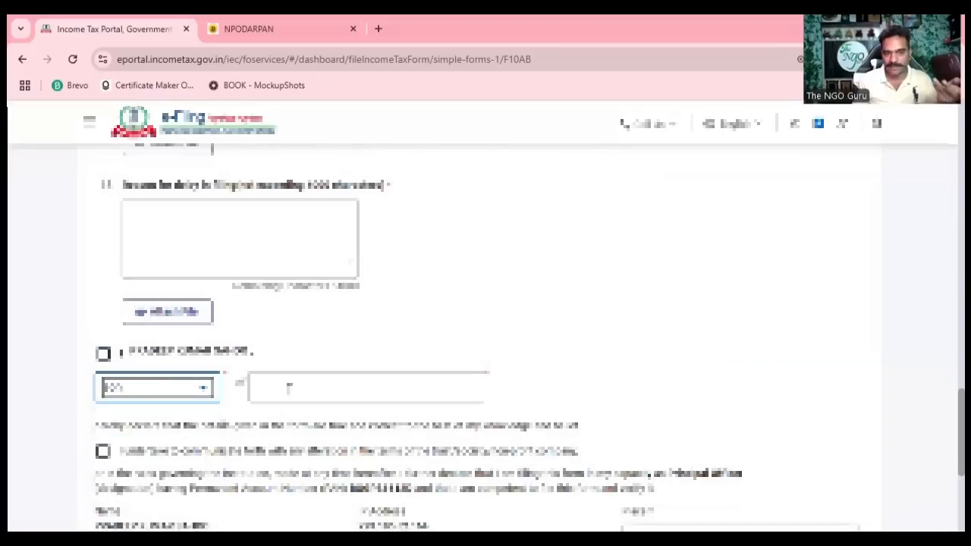
Step: Look over the undertaking, name and place fields of the verification, and go back through the list of required attachments
scroll(326, 373, "down", 2)
scroll(700, 435, "up", 1)
scroll(699, 435, "down", 3)
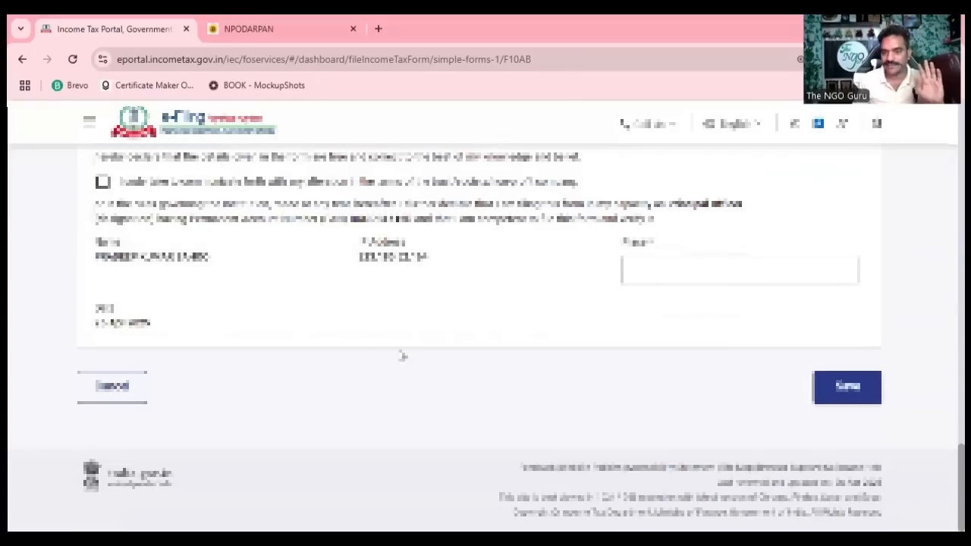
scroll(791, 386, "up", 6)
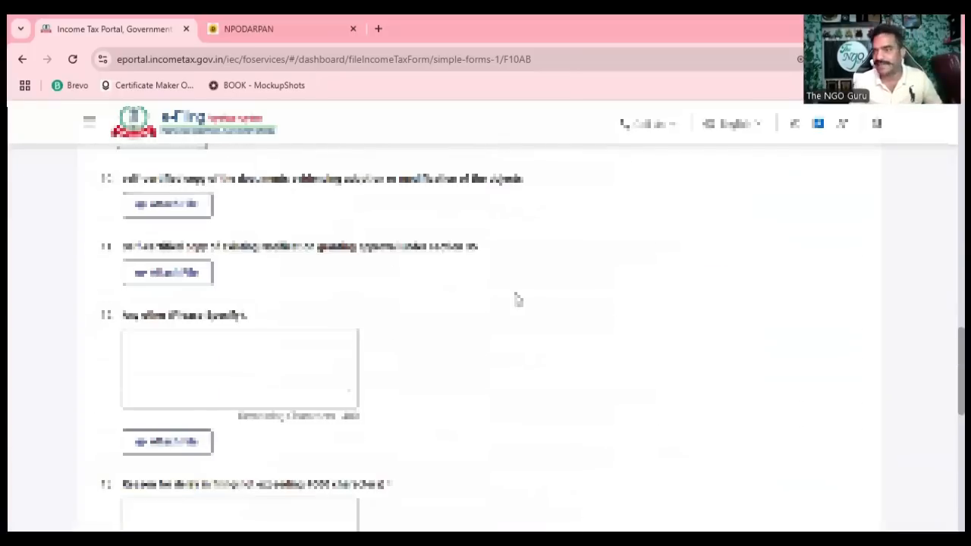
scroll(516, 299, "up", 5)
scroll(422, 282, "up", 2)
scroll(425, 281, "up", 3)
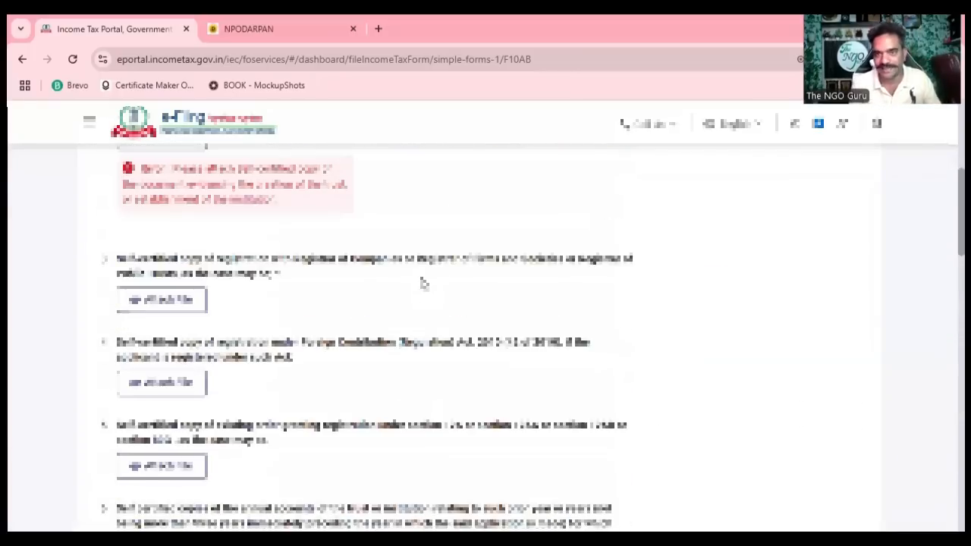
scroll(435, 278, "up", 2)
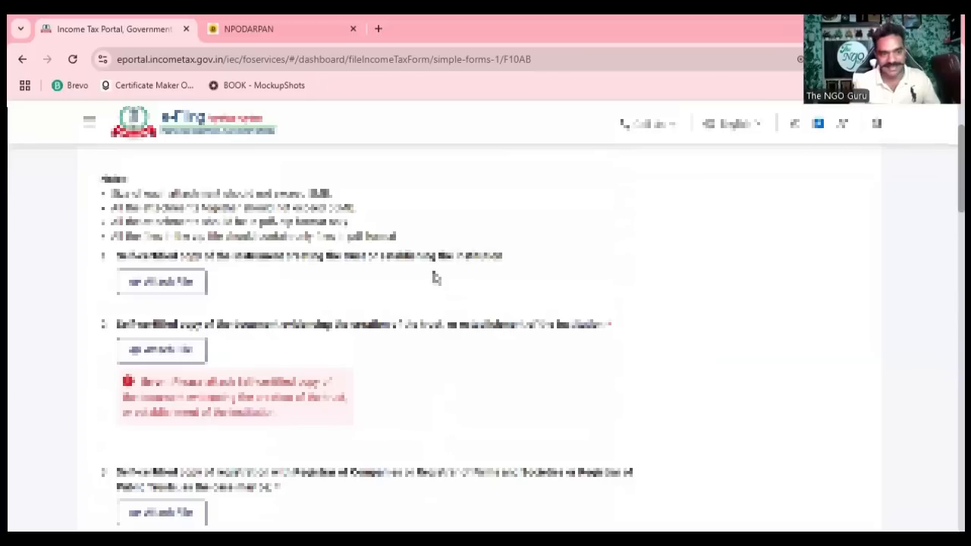
Step: Attach PAN CARD.pdf from the Desktop folder 12A80G as the instrument creating the trust or establishing the institution
left_click(163, 284)
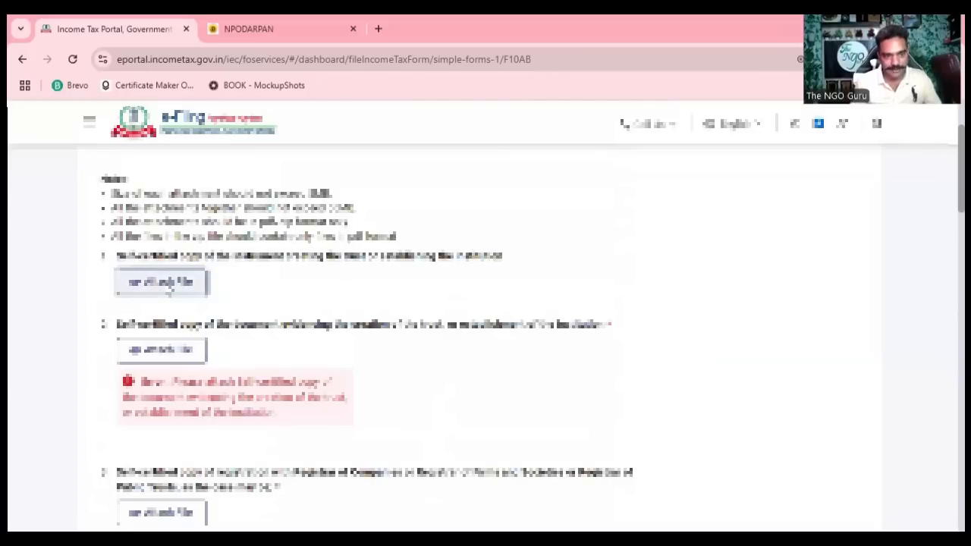
left_click(68, 121)
double_click(171, 129)
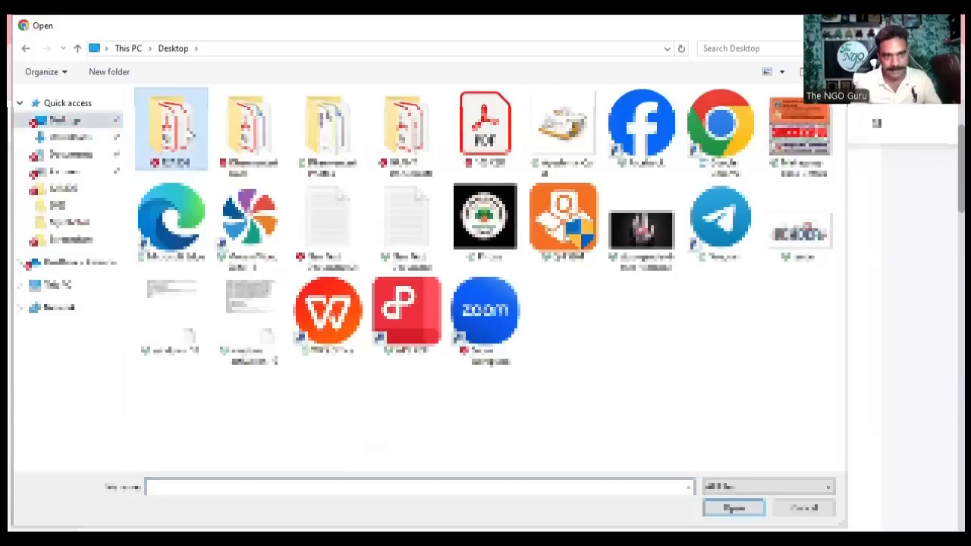
double_click(183, 159)
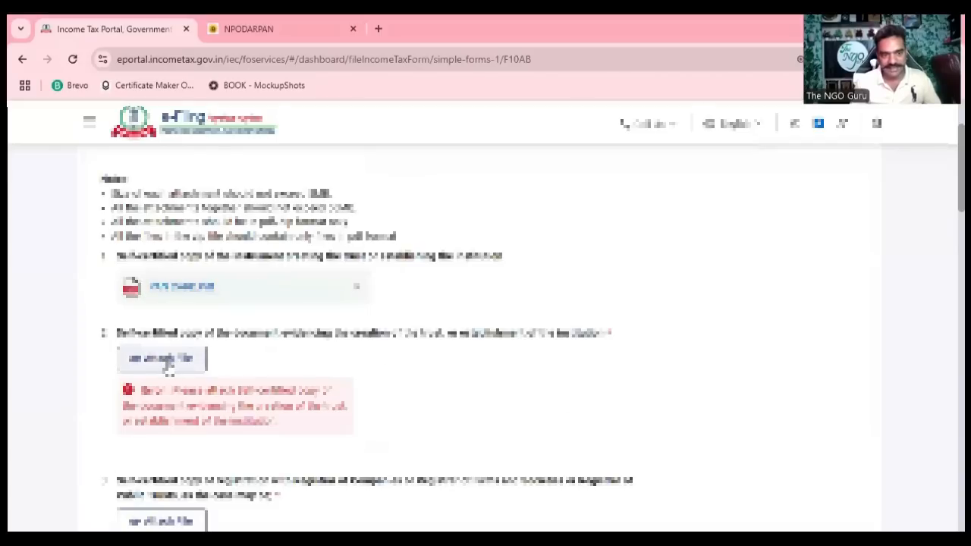
left_click(181, 358)
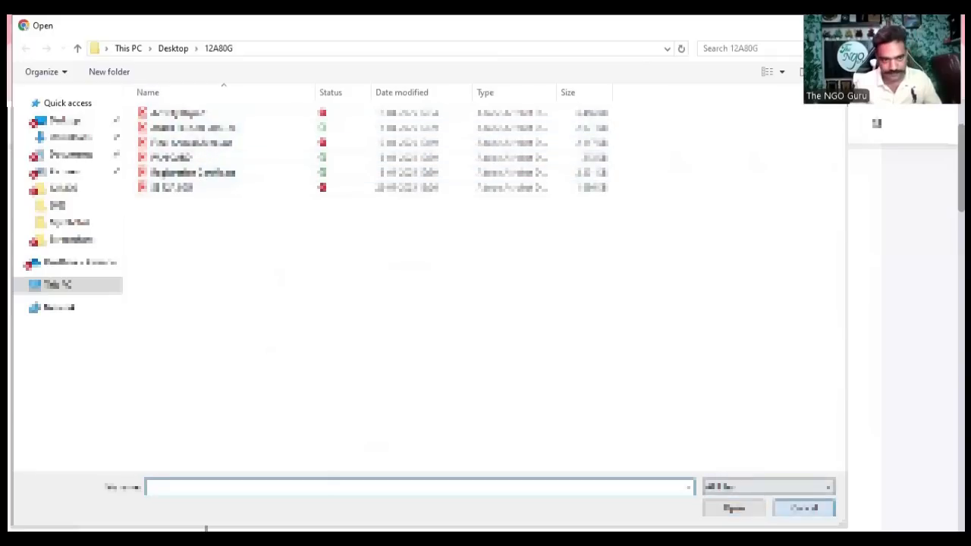
left_click(803, 507)
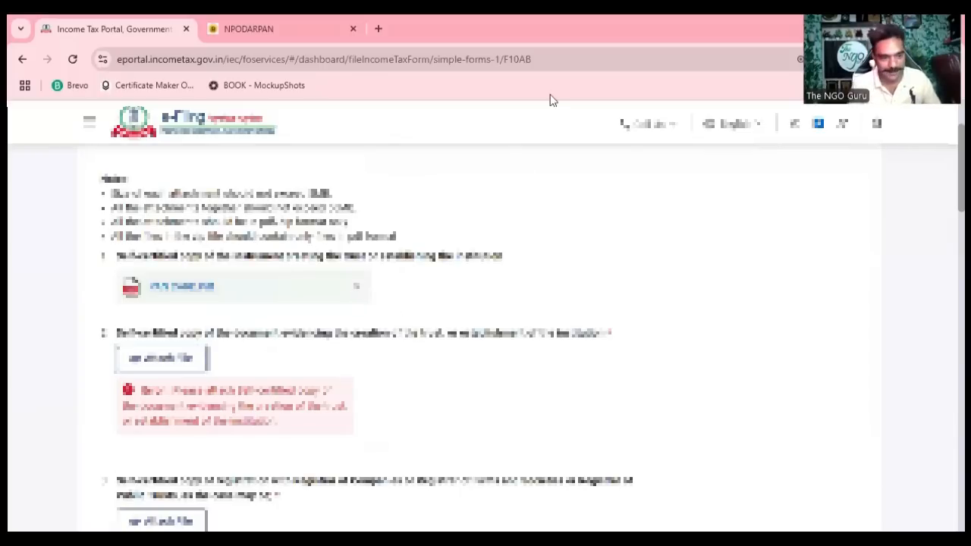
Step: Attach the Registration Certificate PDF as the self-certified copy of registration with the Registrar of Companies, Firms and Societies or Public Trusts
scroll(232, 341, "down", 2)
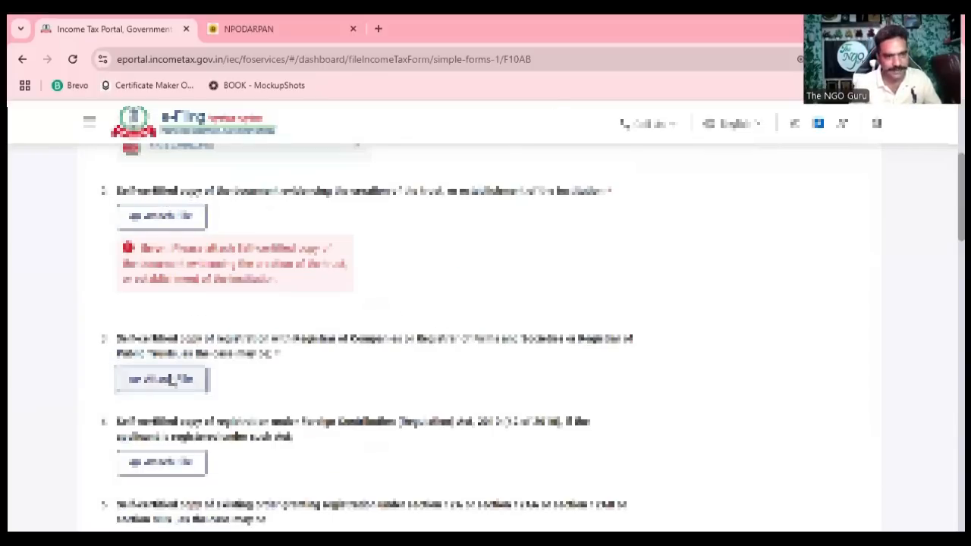
left_click(164, 380)
left_click(180, 174)
double_click(180, 174)
Step: Attach the 12A 80G PDF as the self-certified copy of the existing order granting registration
scroll(265, 310, "down", 2)
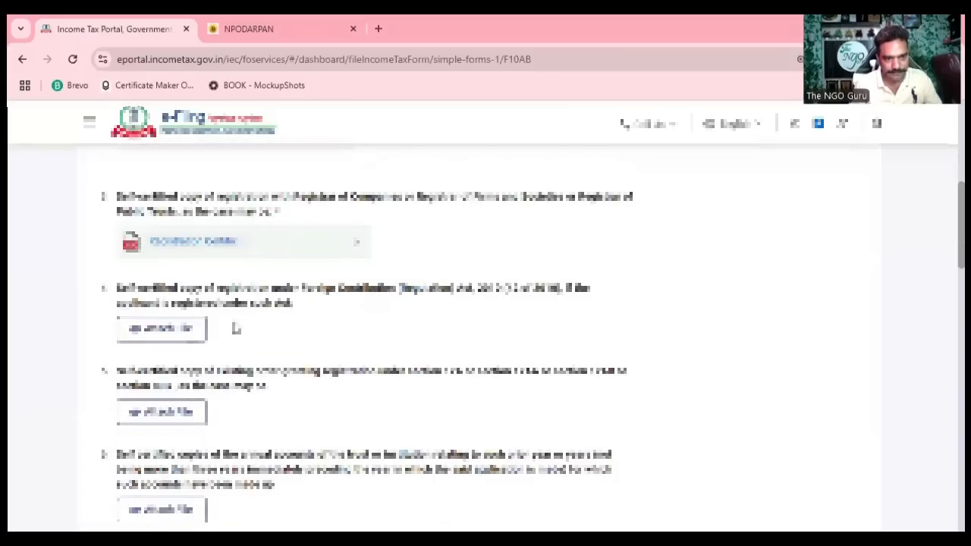
scroll(228, 303, "down", 1)
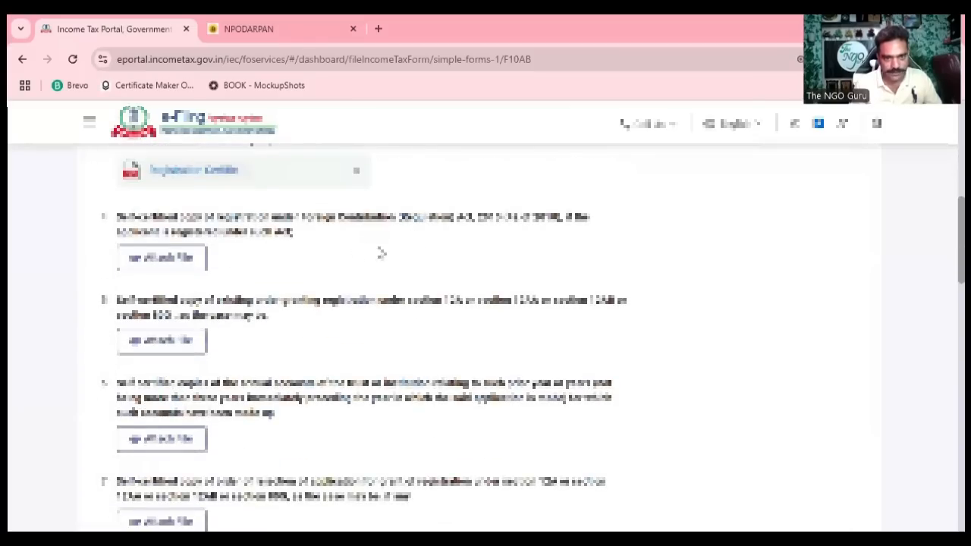
scroll(303, 258, "down", 1)
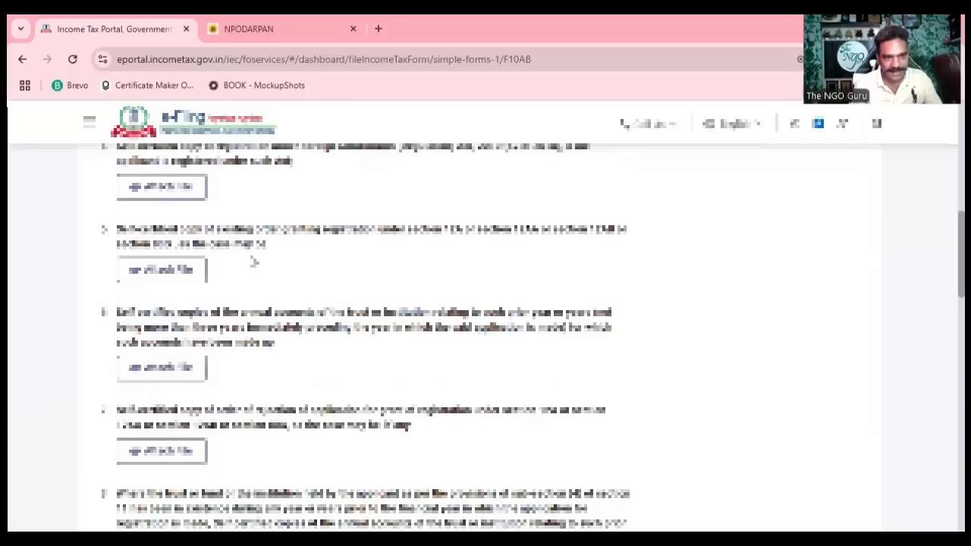
left_click(171, 272)
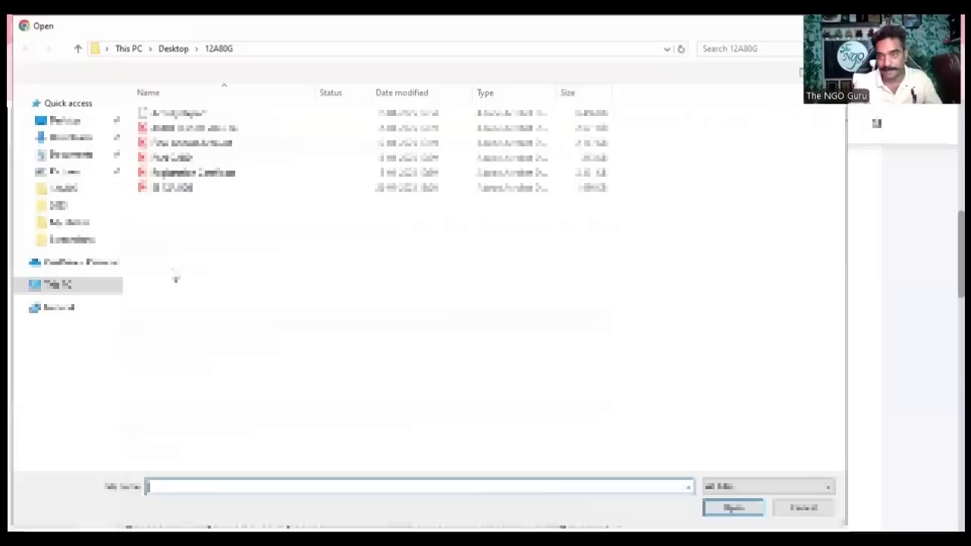
left_click(174, 190)
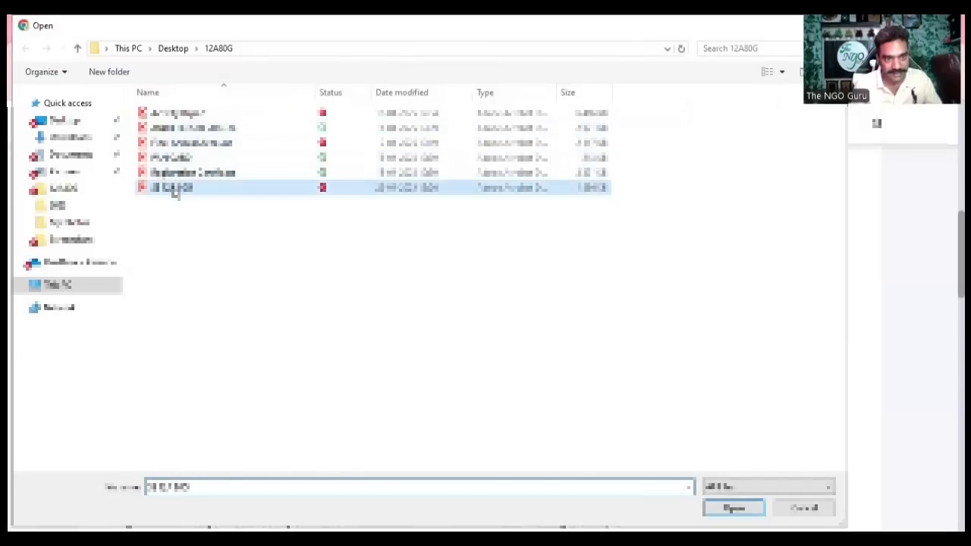
double_click(174, 190)
Step: Attach the Final Annual Account PDF as the self-certified copies of the institution's annual accounts for prior years
scroll(304, 299, "down", 2)
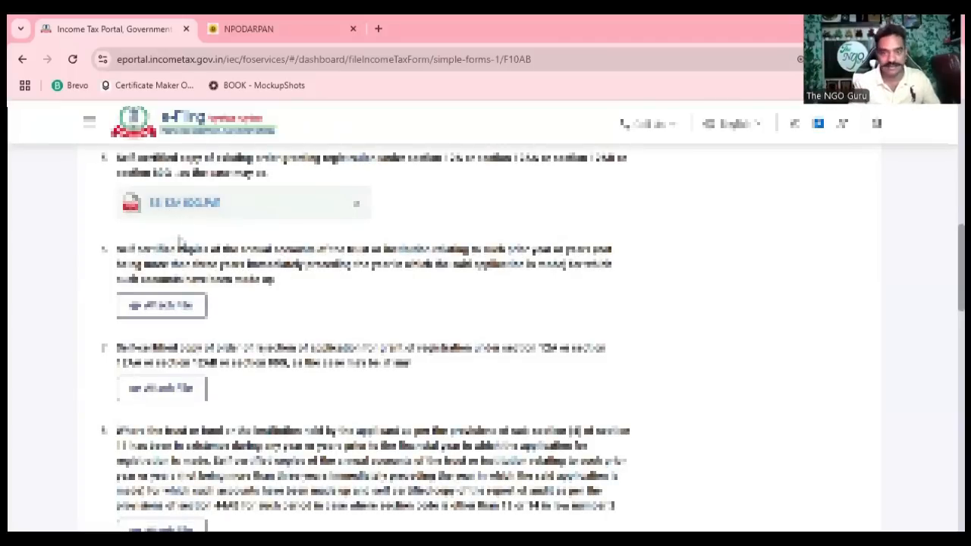
left_click(161, 306)
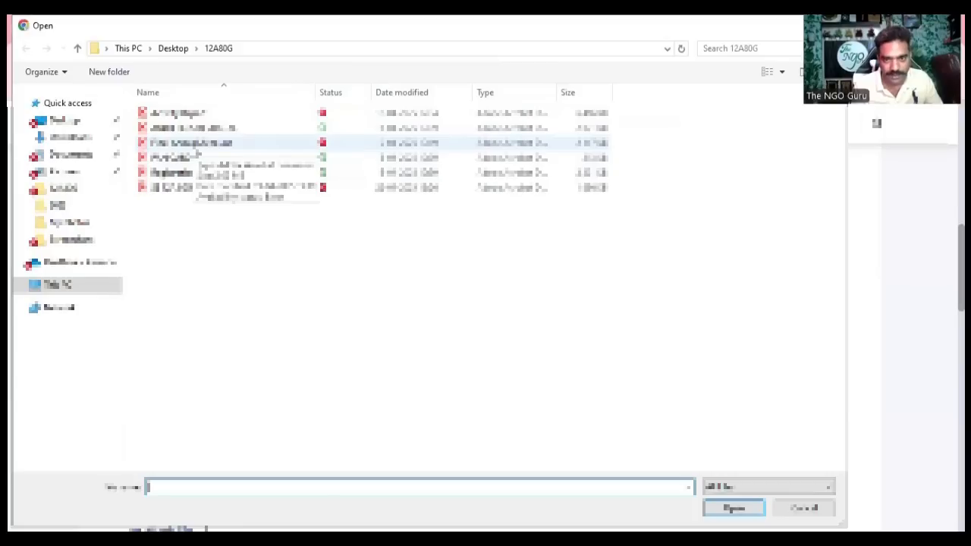
left_click(196, 151)
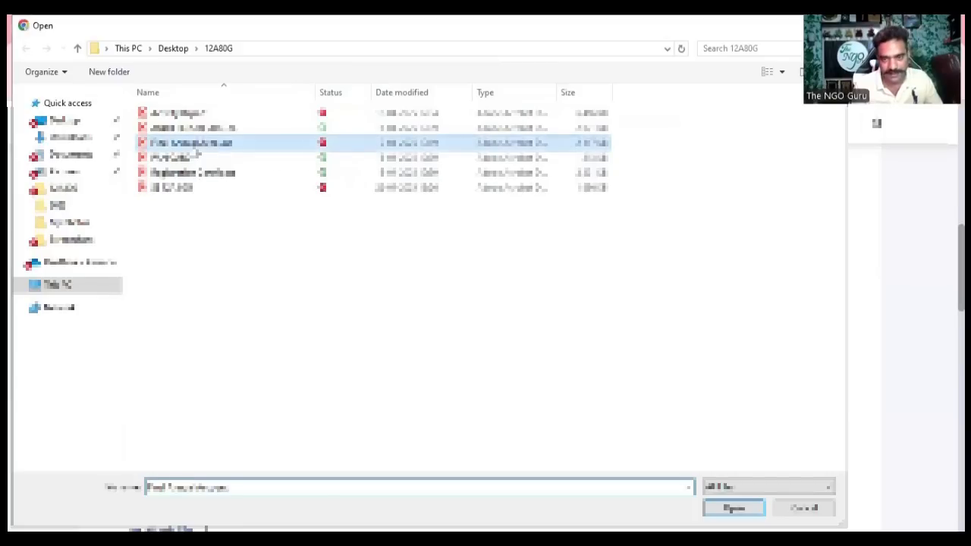
double_click(198, 154)
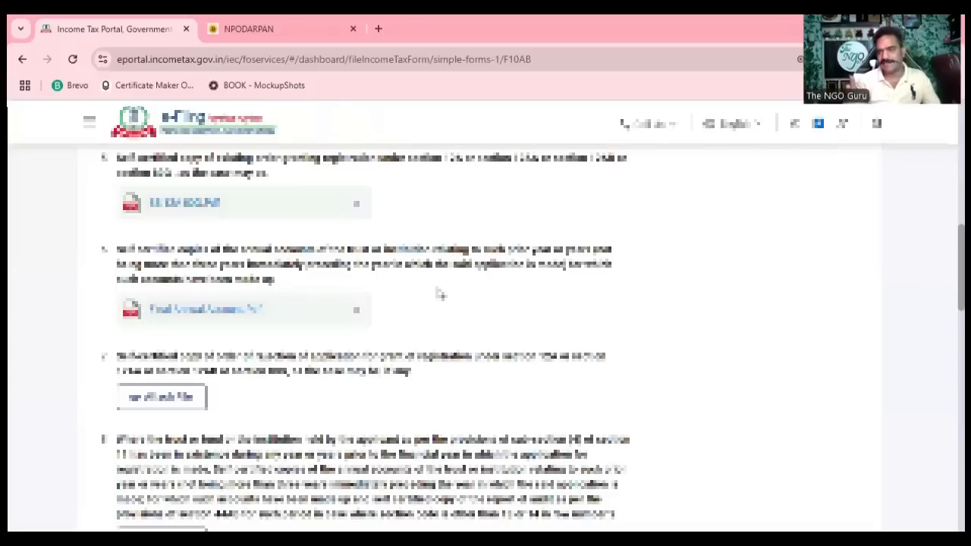
Step: Attach the by-law PDF as the document evidencing the creation of the trust or establishment of the institution
scroll(437, 294, "down", 2)
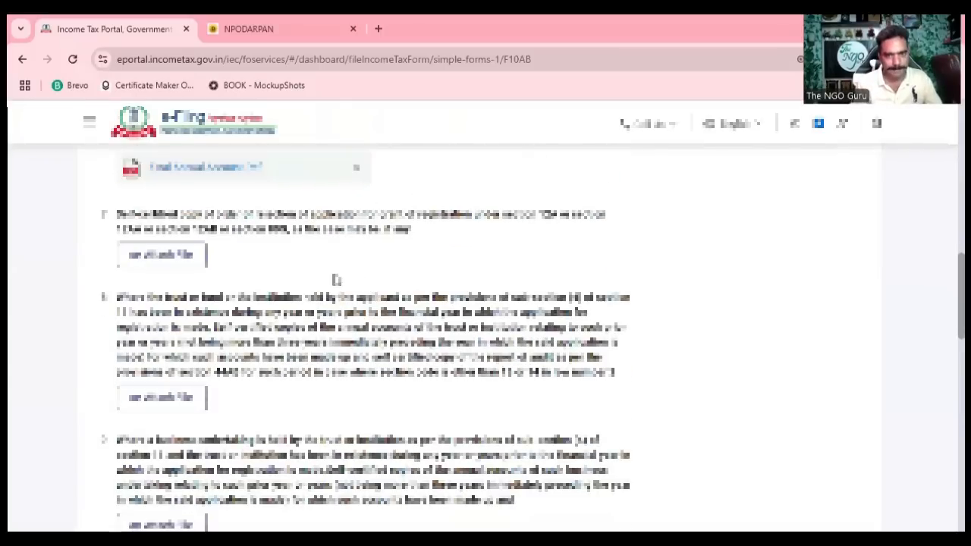
scroll(336, 280, "down", 5)
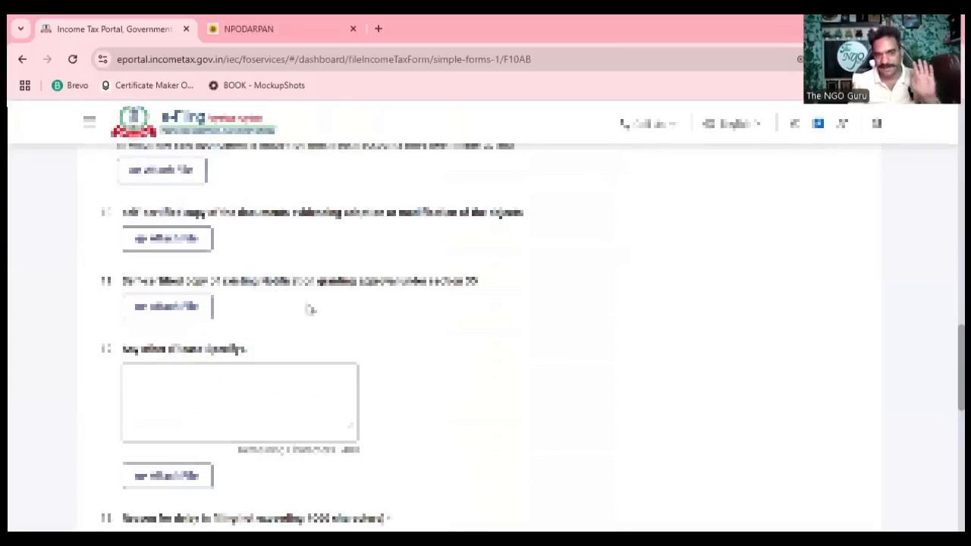
scroll(340, 288, "down", 1)
scroll(335, 303, "down", 3)
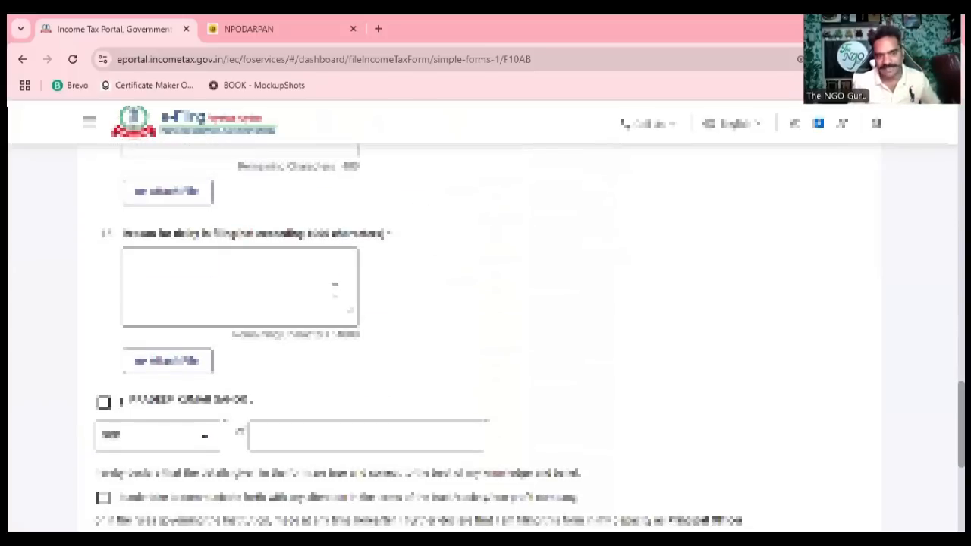
scroll(334, 291, "up", 12)
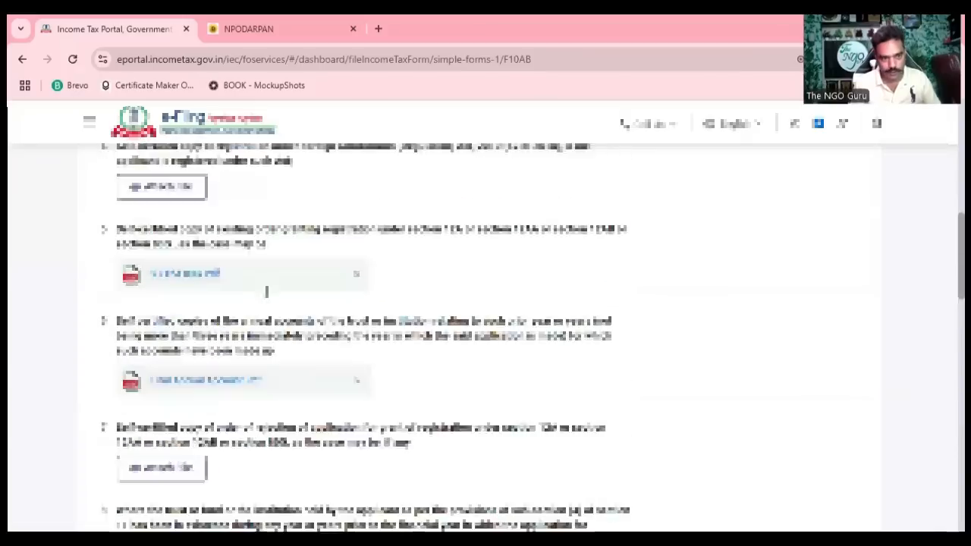
scroll(266, 291, "up", 2)
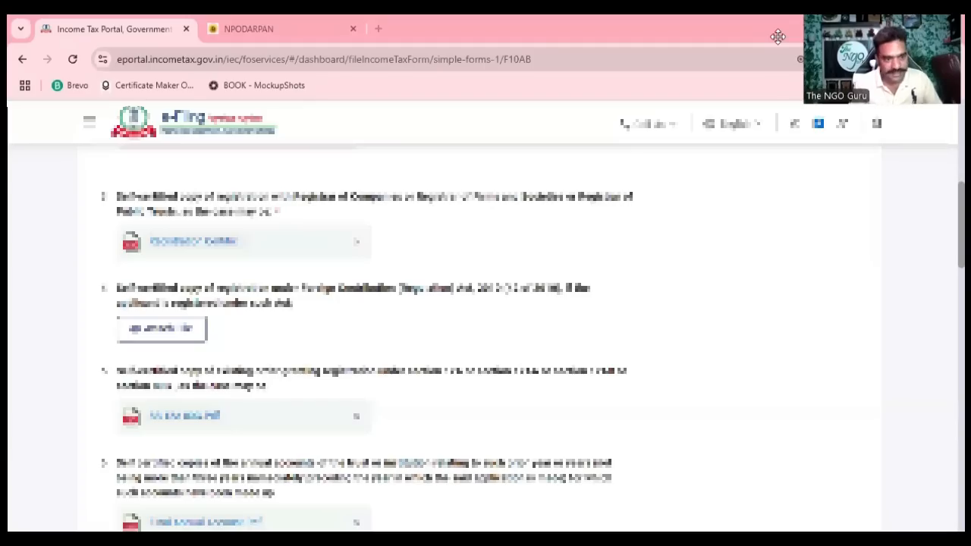
scroll(165, 293, "up", 3)
left_click(163, 290)
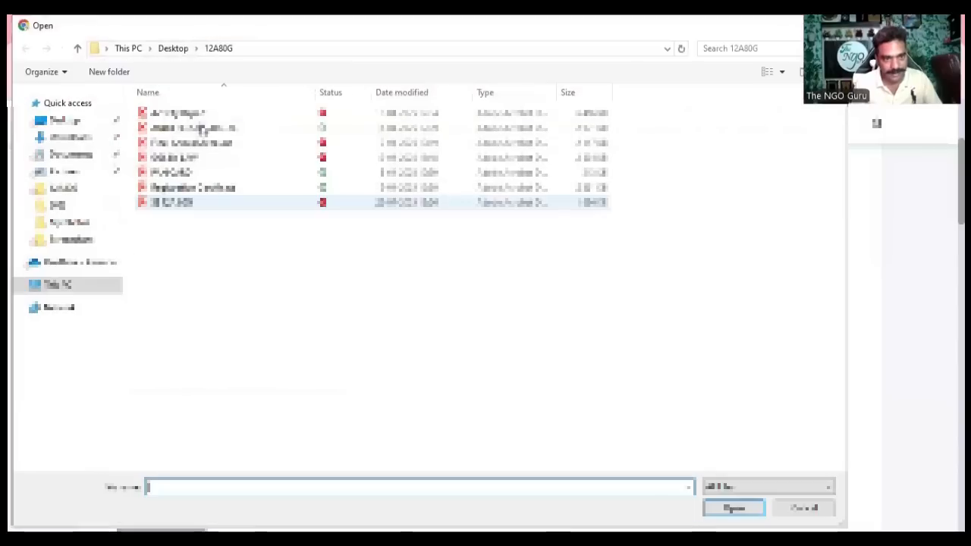
double_click(180, 157)
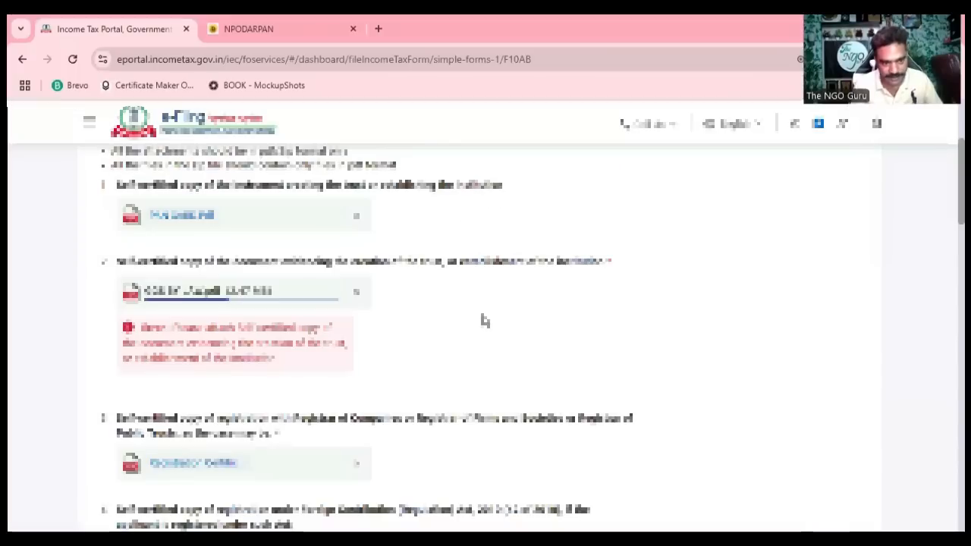
Step: Review the attached files and the remaining optional attachment items down to the field for other documents
scroll(481, 321, "down", 3)
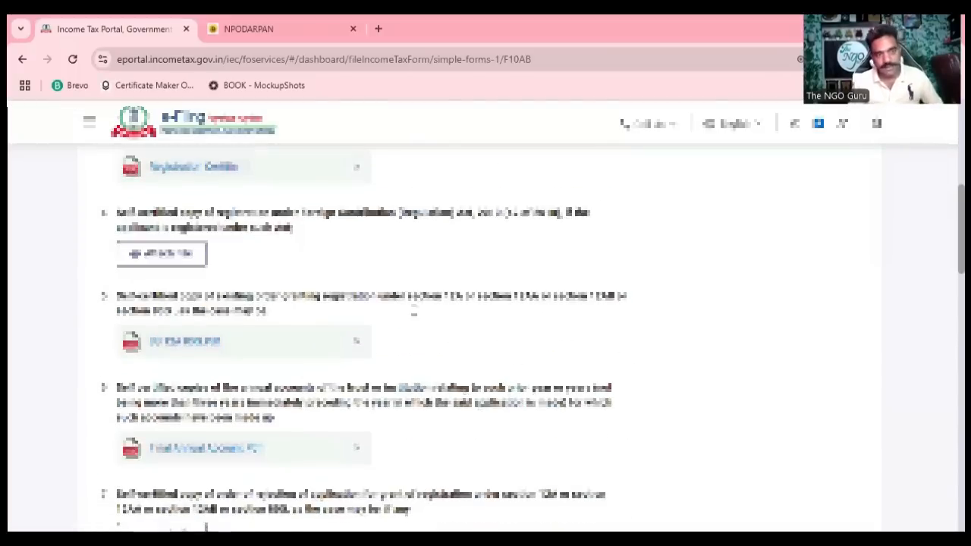
scroll(425, 315, "down", 3)
scroll(455, 317, "down", 3)
scroll(478, 317, "up", 10)
scroll(478, 317, "up", 3)
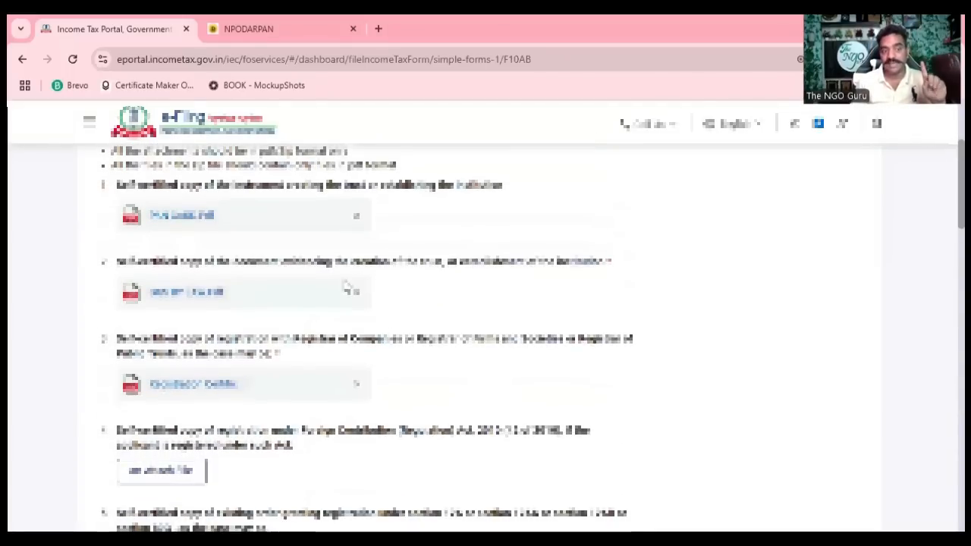
scroll(272, 280, "down", 3)
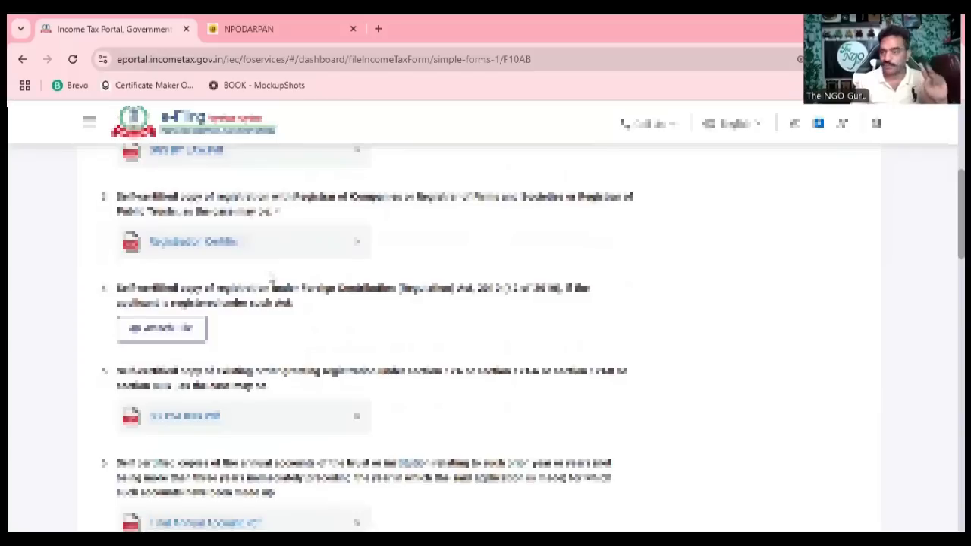
scroll(271, 281, "down", 3)
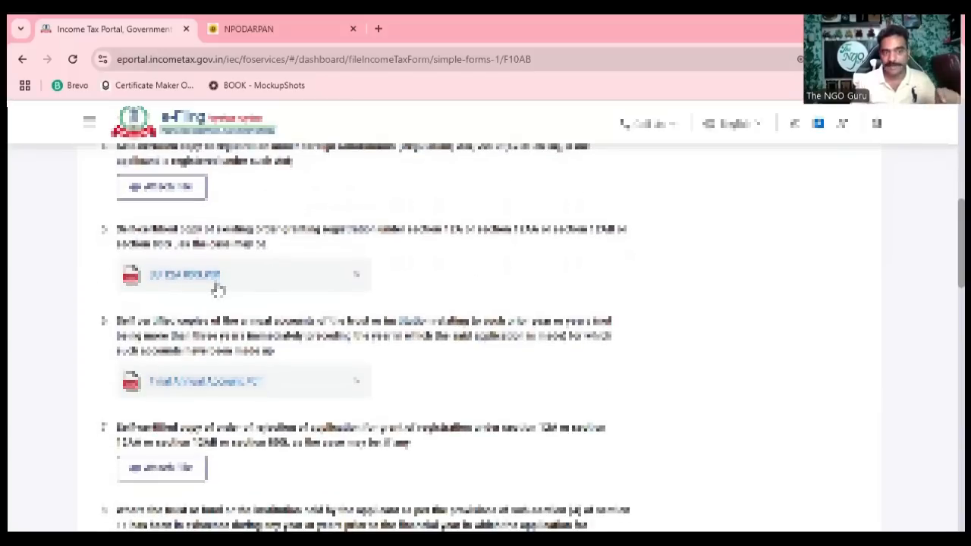
scroll(217, 288, "down", 2)
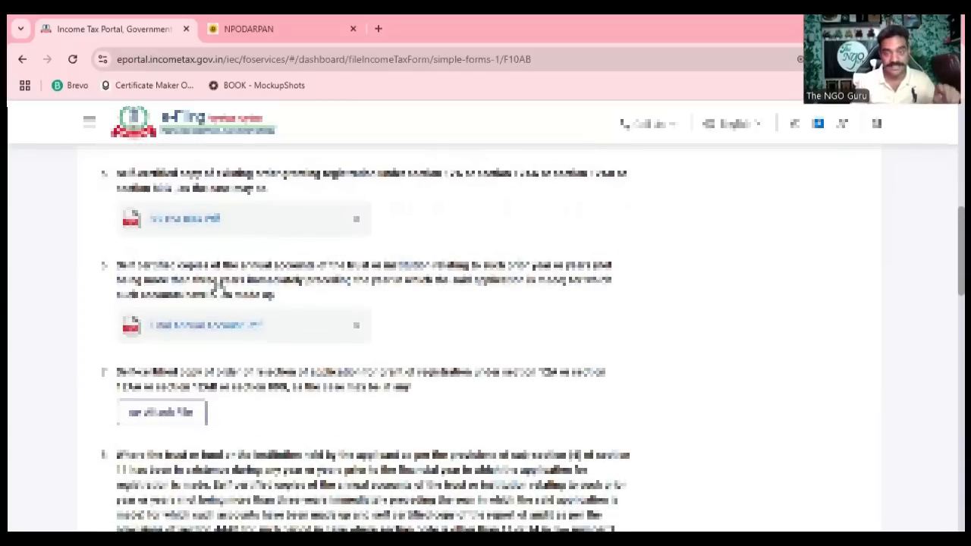
scroll(217, 302, "down", 2)
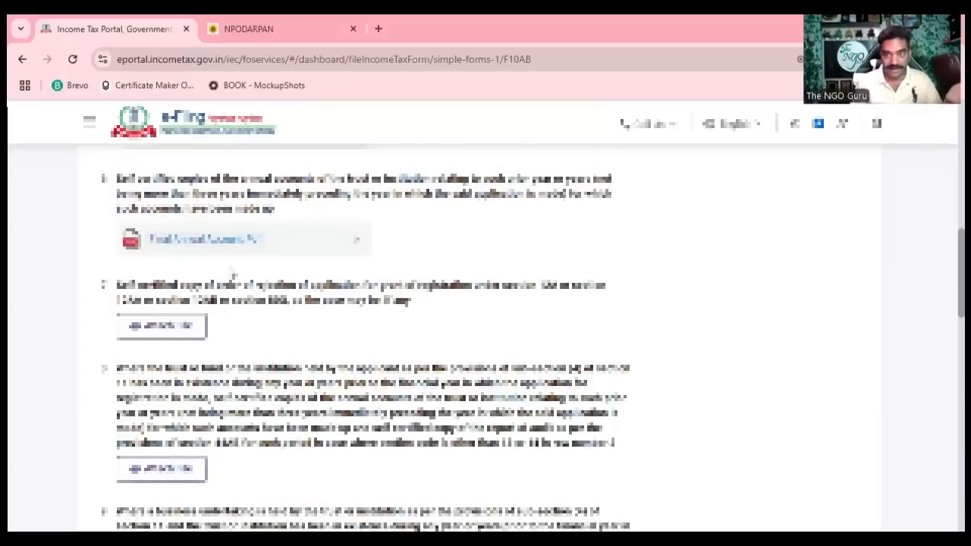
scroll(233, 276, "down", 4)
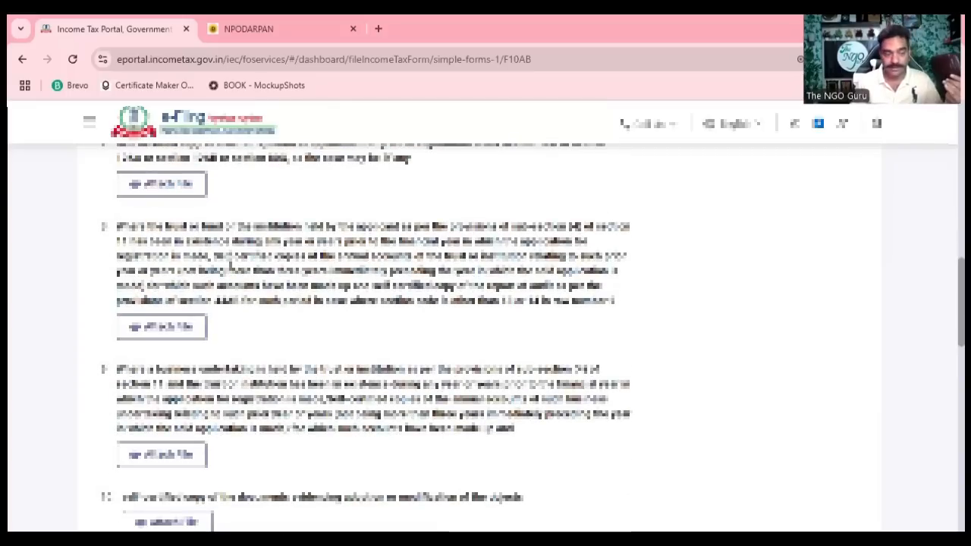
scroll(485, 338, "down", 8)
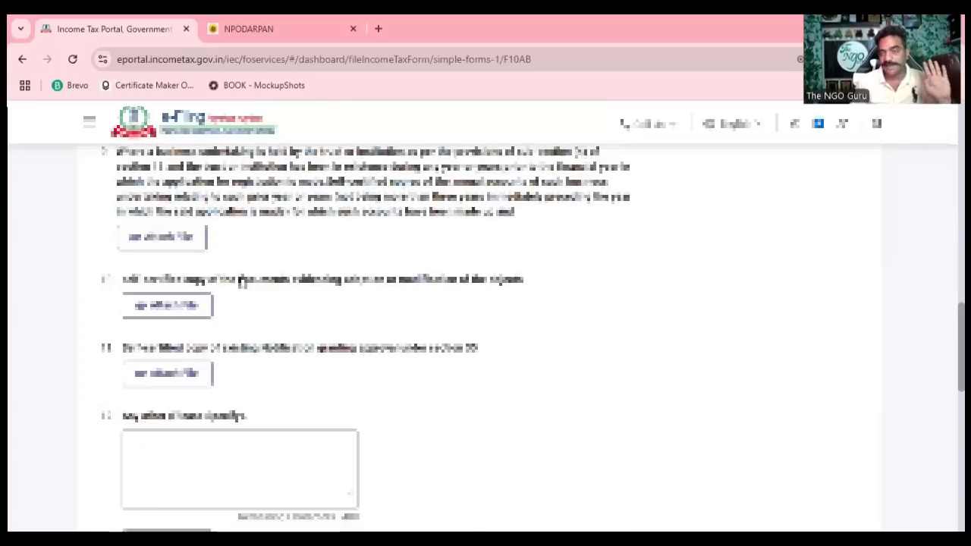
Step: Highlight "annual accounts" in item 6 and reread its requirement, then view the undertaking and place fields of the verification
scroll(251, 280, "up", 12)
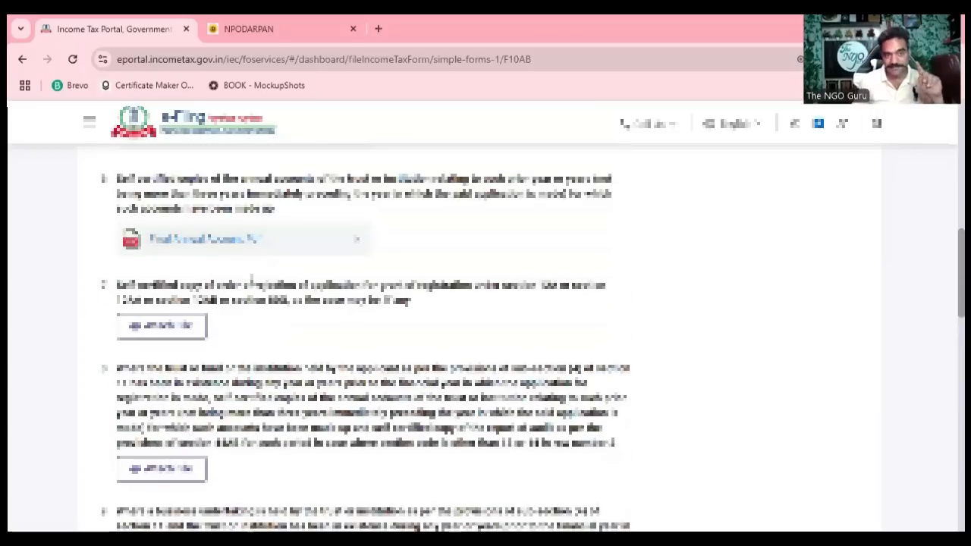
left_click_drag(239, 179, 311, 179)
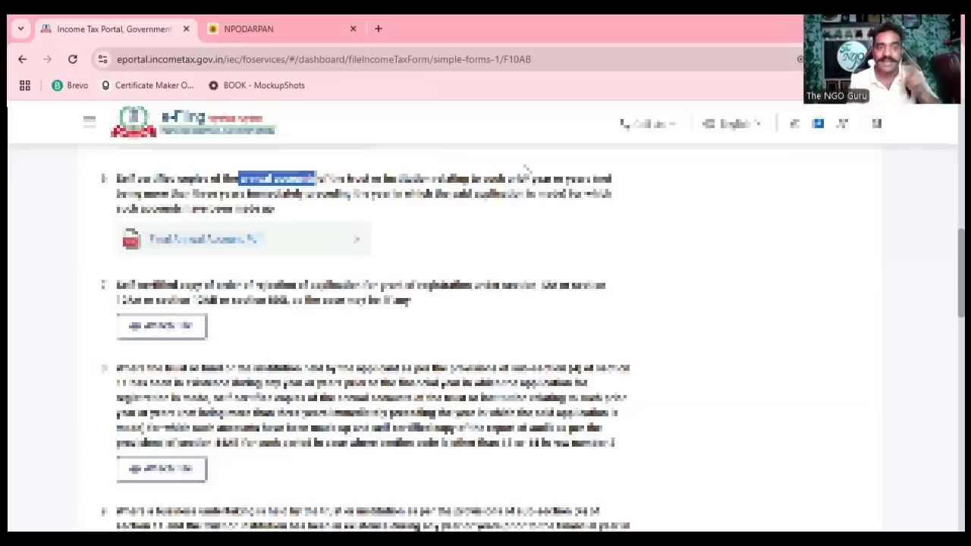
scroll(474, 173, "down", 1)
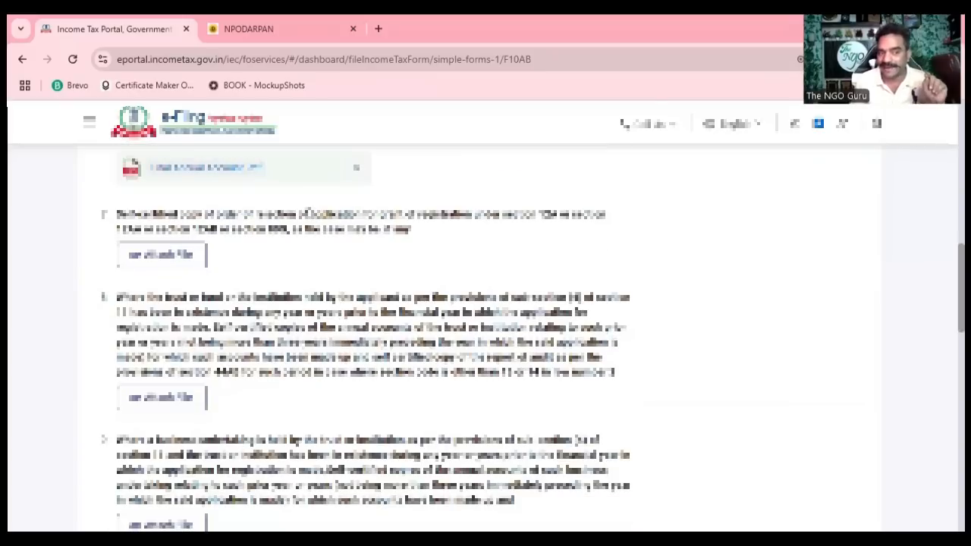
scroll(311, 212, "up", 1)
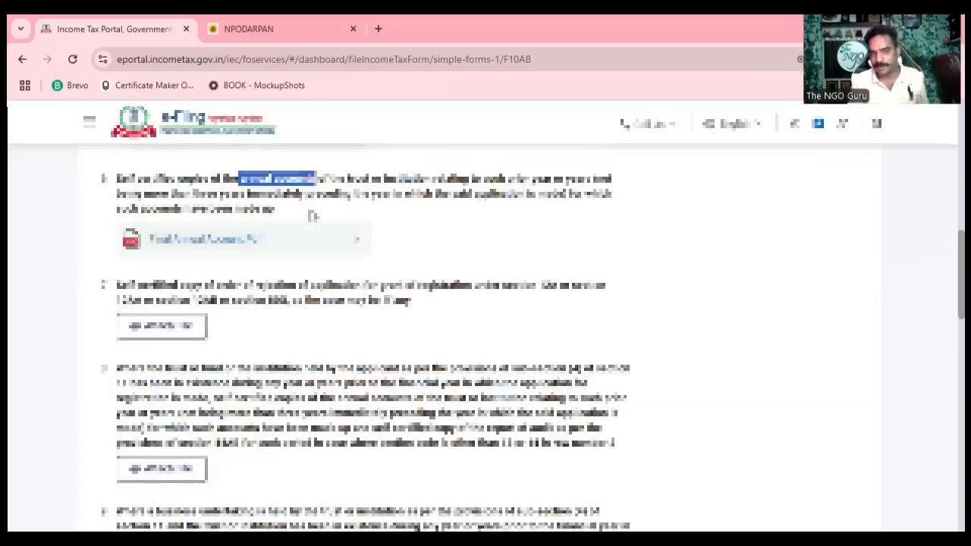
scroll(455, 310, "down", 15)
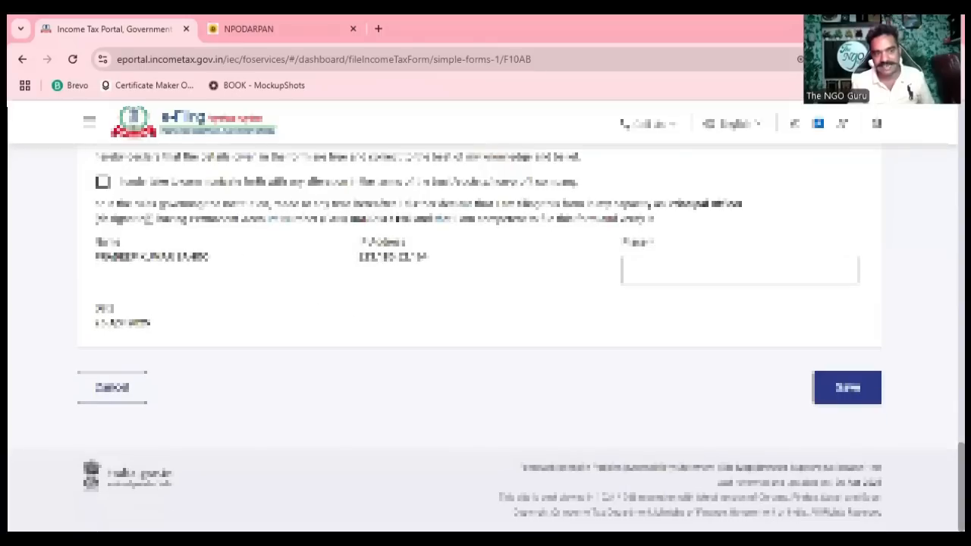
Step: Accept the declarant's statement in the verification section and enter the parent's full name for the relationship
scroll(95, 194, "up", 1)
left_click(103, 157)
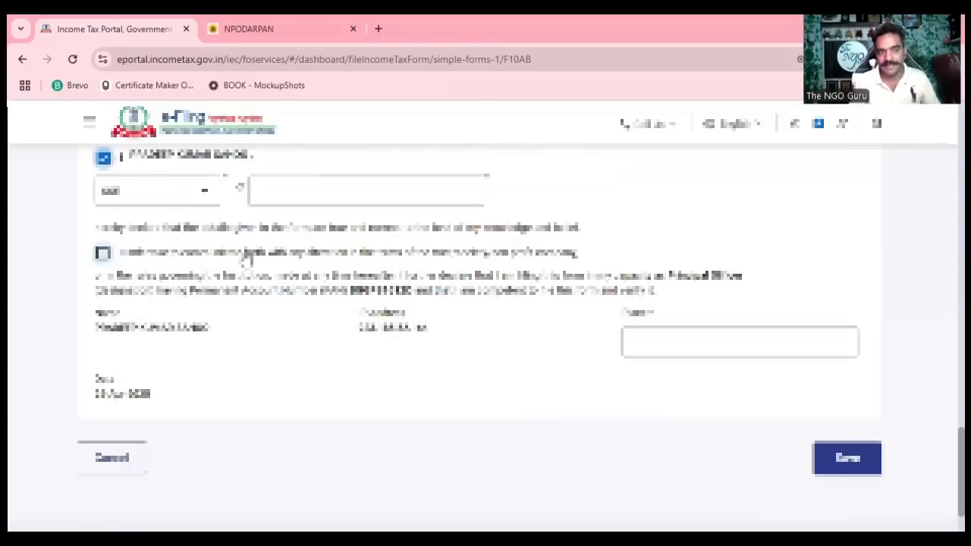
left_click(152, 191)
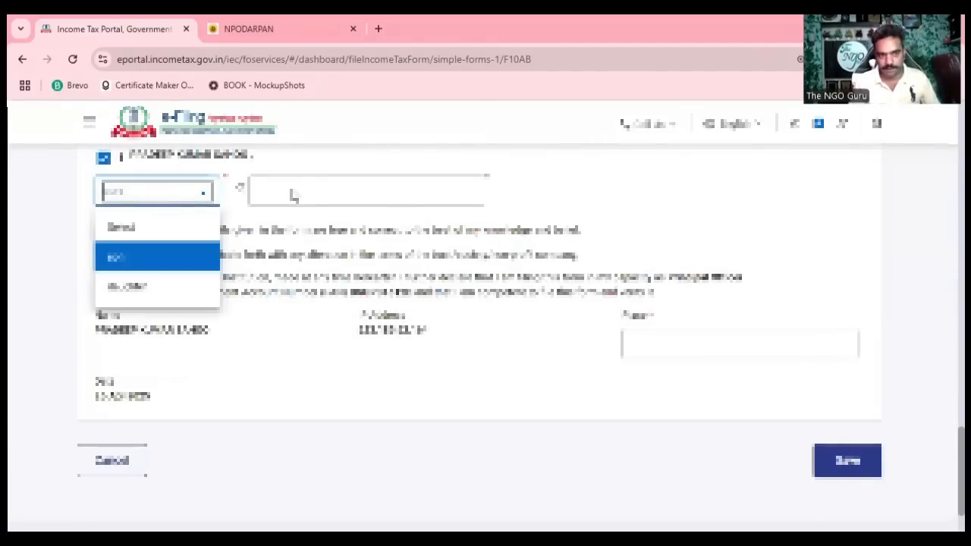
left_click(291, 193)
left_click(289, 191)
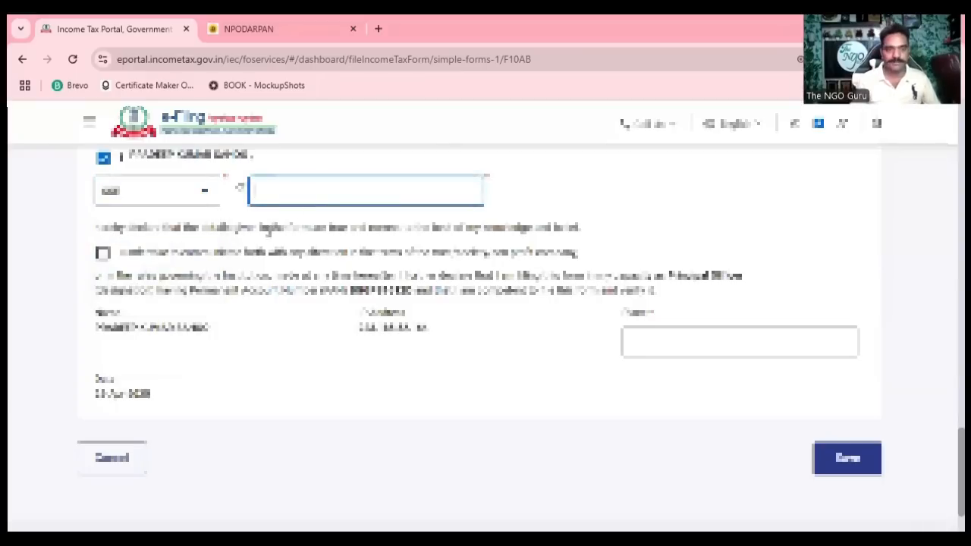
left_click(103, 254)
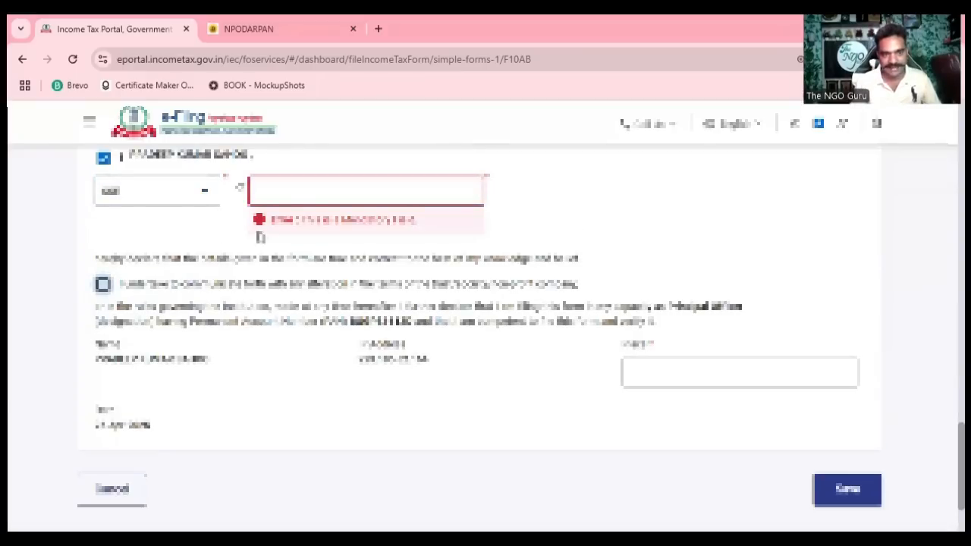
left_click(292, 191)
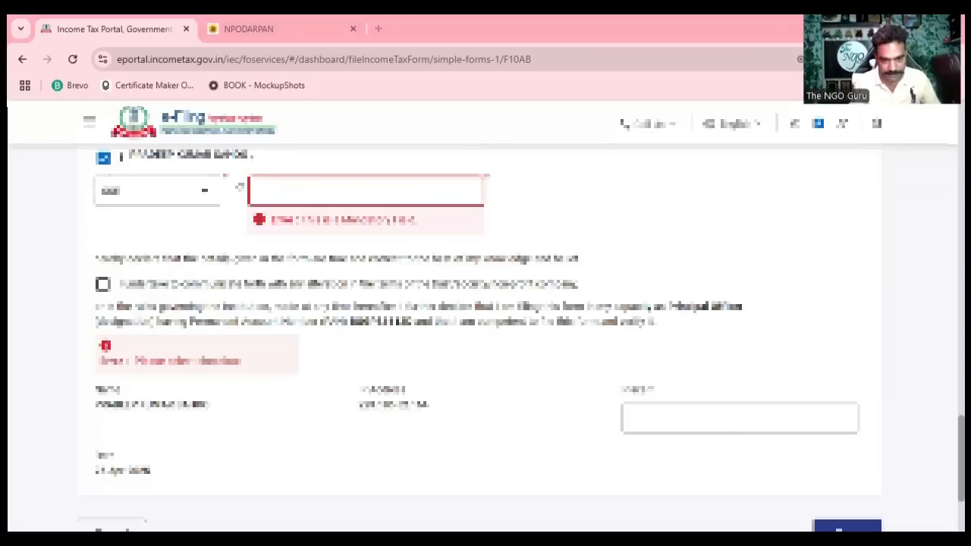
left_click(390, 232)
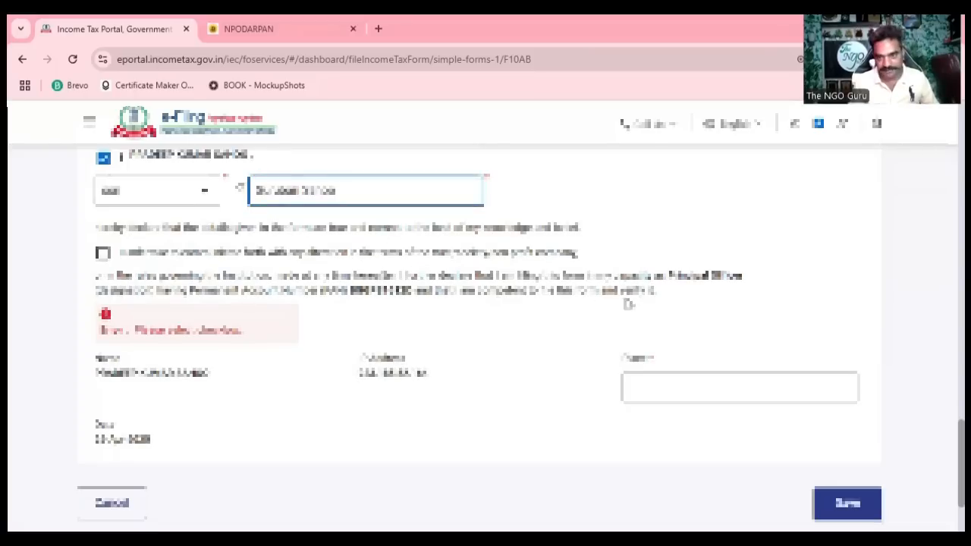
Step: Enter Baroda as the place of verification
left_click(678, 390)
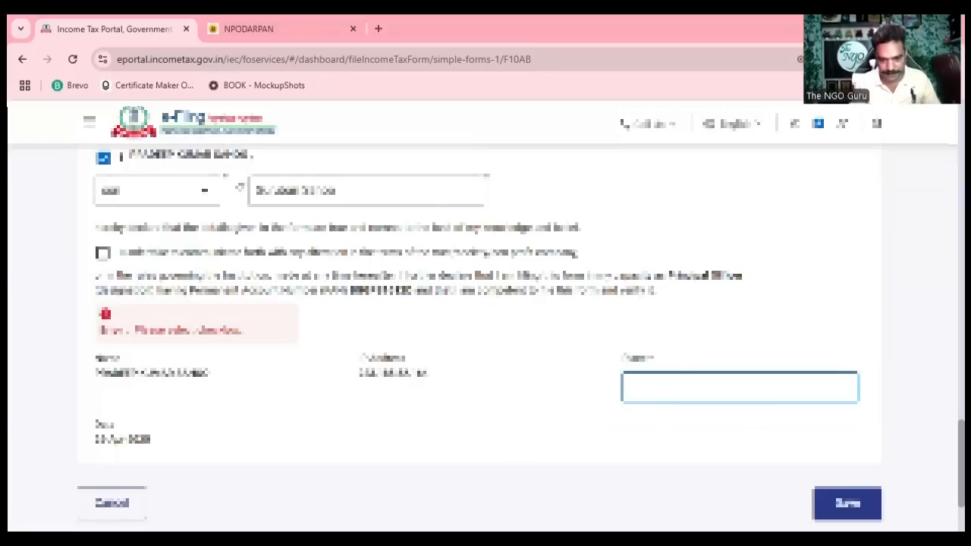
key("alt+Tab")
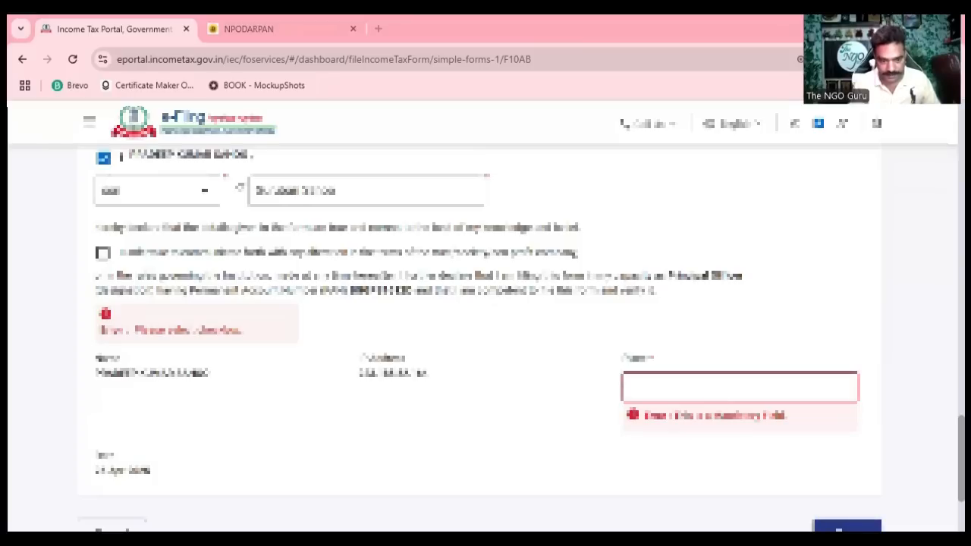
left_click(629, 382)
type("Baroda")
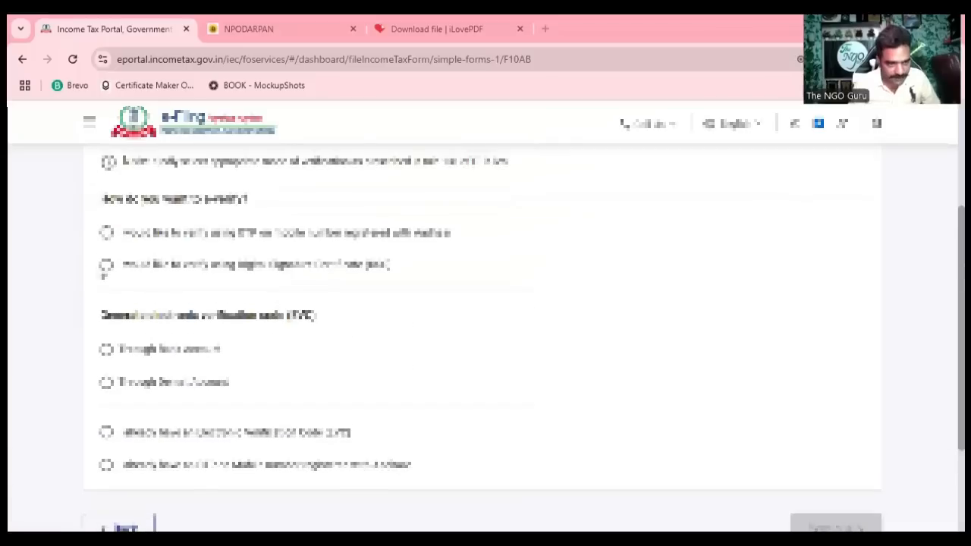
Step: Choose e-verification by OTP on the Aadhaar-registered mobile number, agree to validate the Aadhaar details, and generate the Aadhaar OTP
left_click(106, 237)
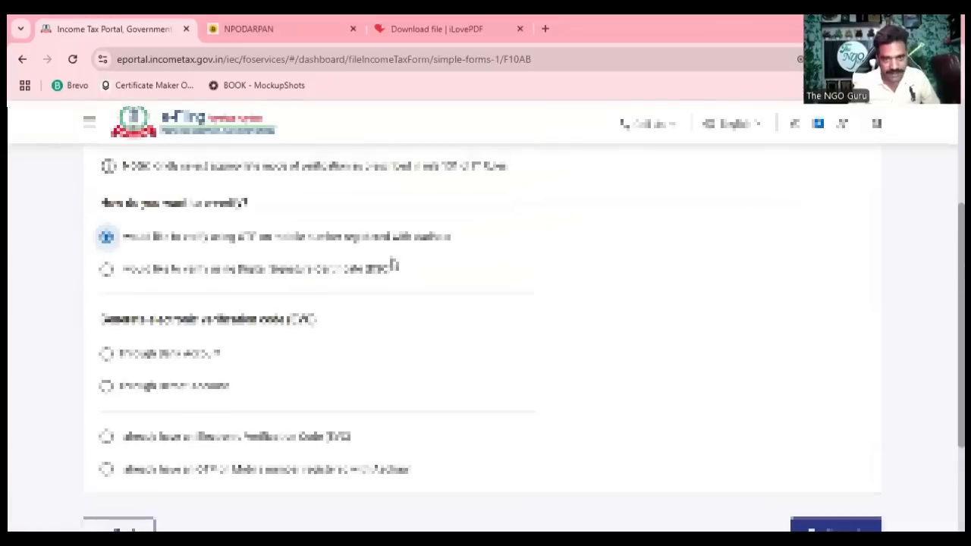
scroll(449, 273, "down", 2)
left_click(812, 390)
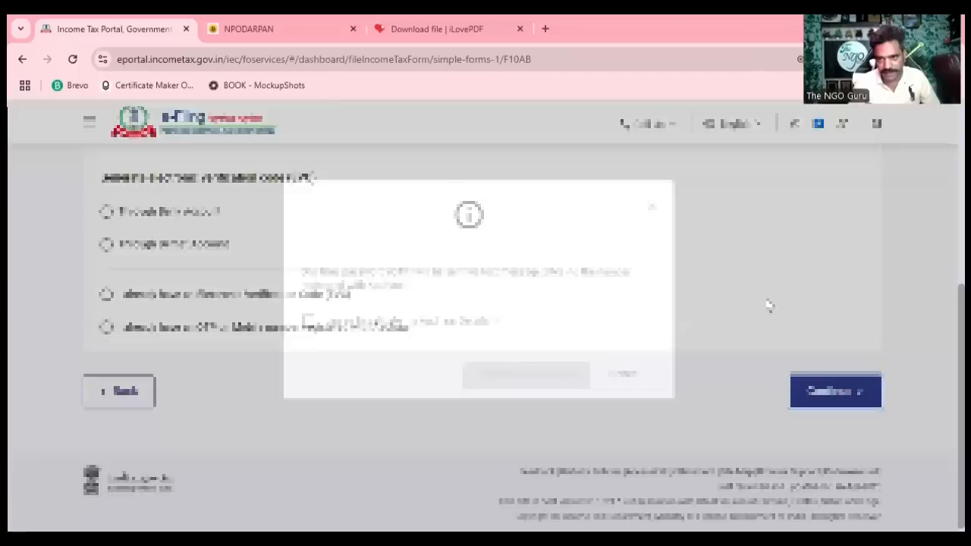
left_click(307, 347)
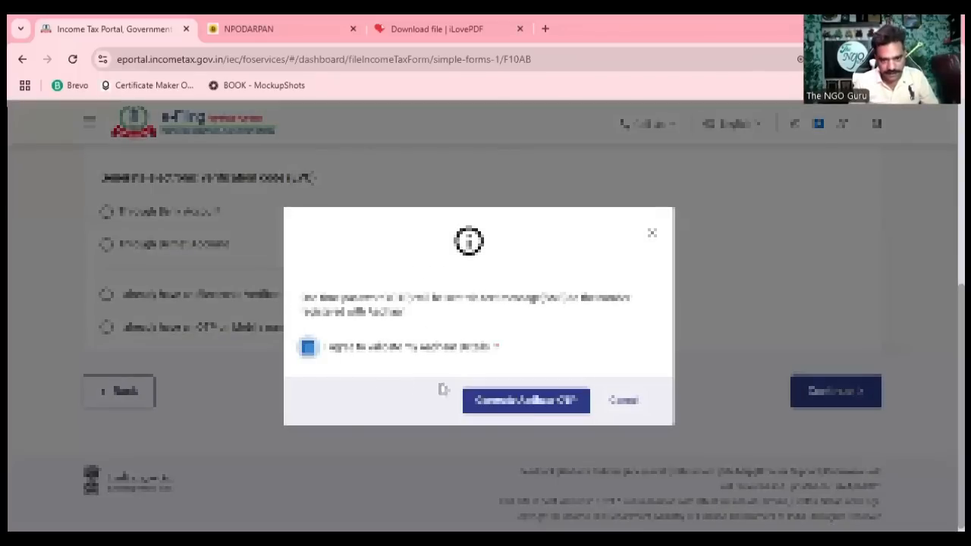
left_click(522, 408)
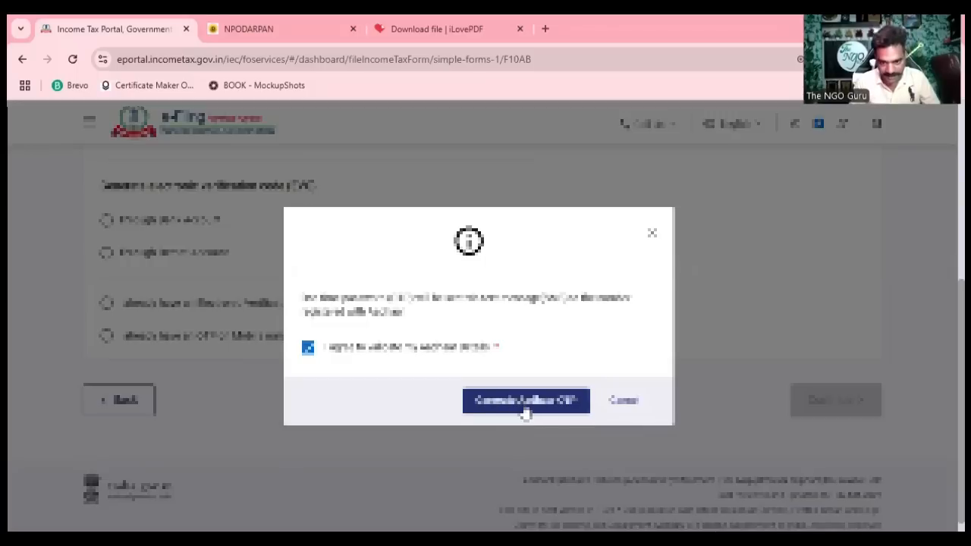
left_click(524, 409)
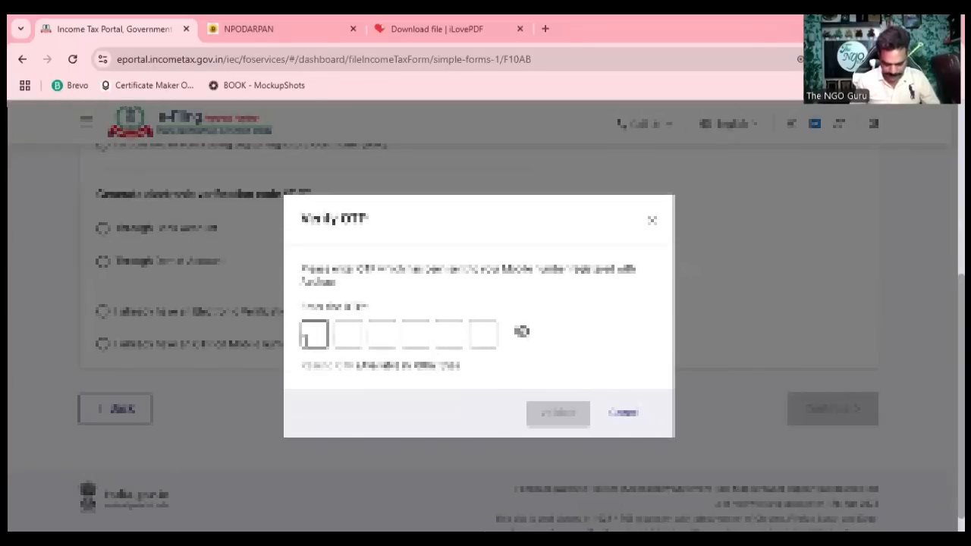
Step: Enter and validate the Aadhaar OTP, and confirm submission of Form 10AB
type("•••••")
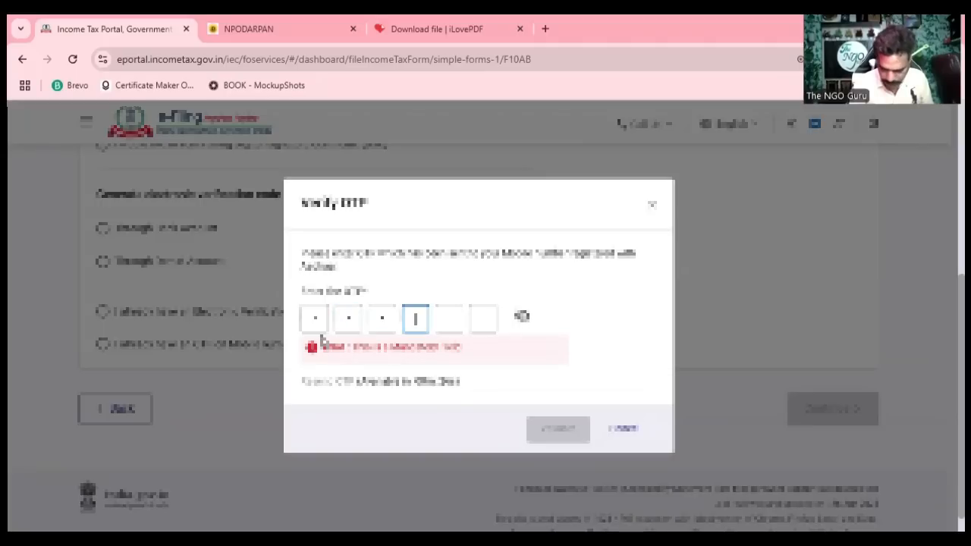
type("•")
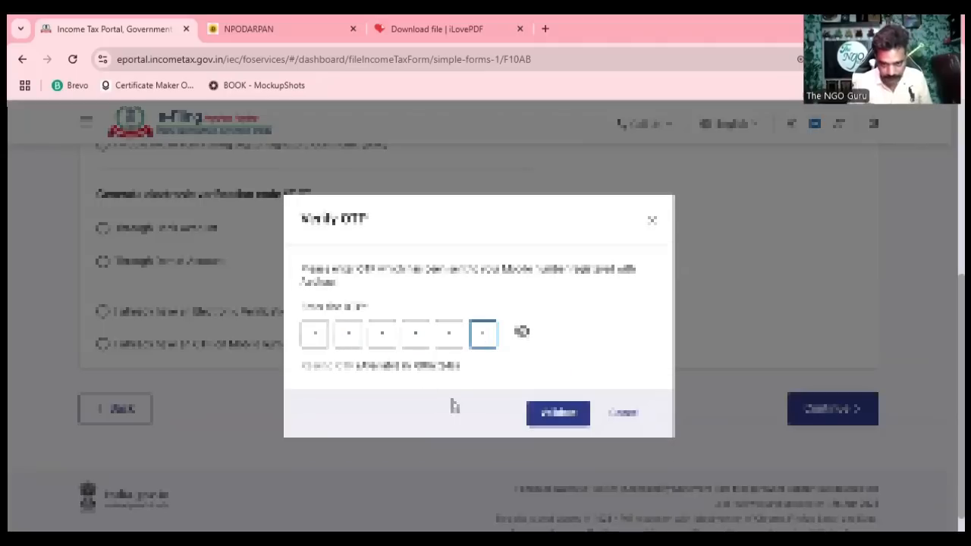
left_click(559, 413)
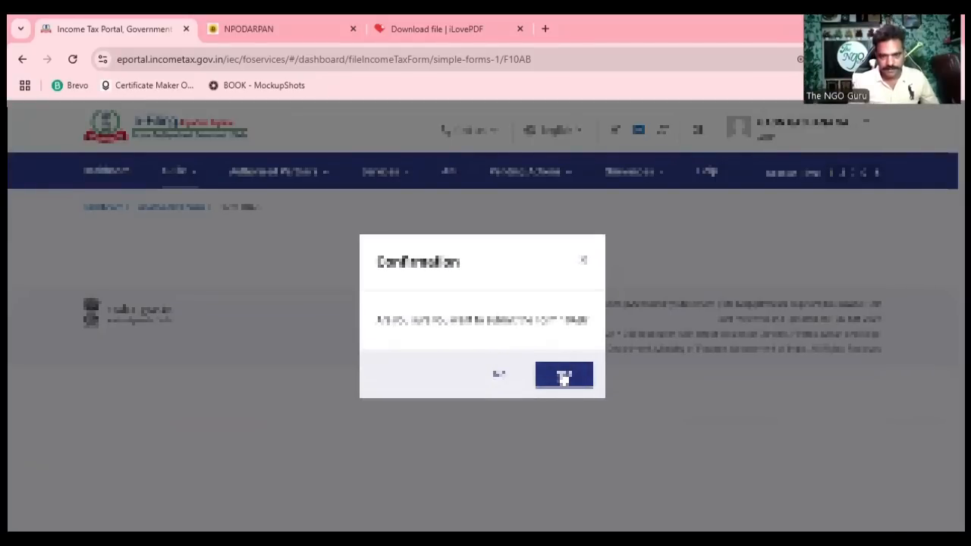
left_click(563, 376)
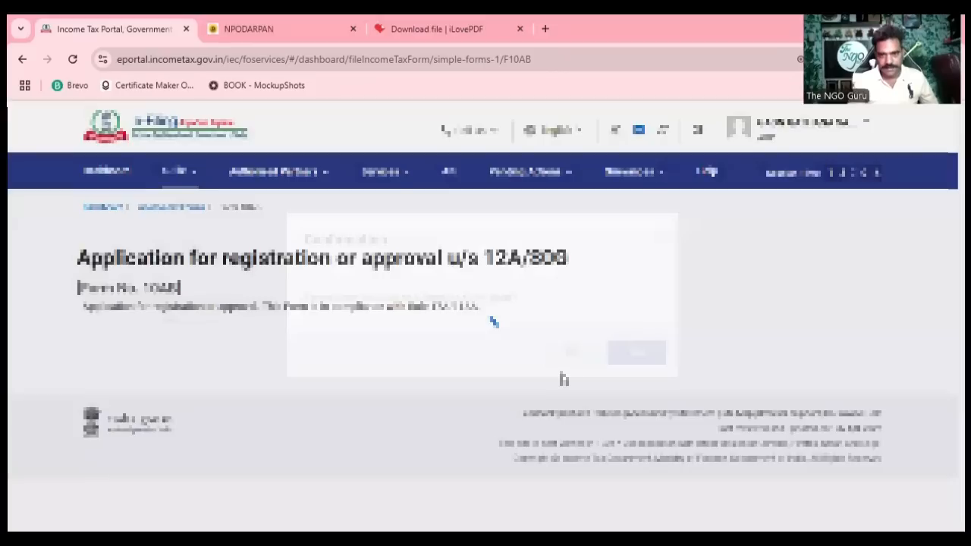